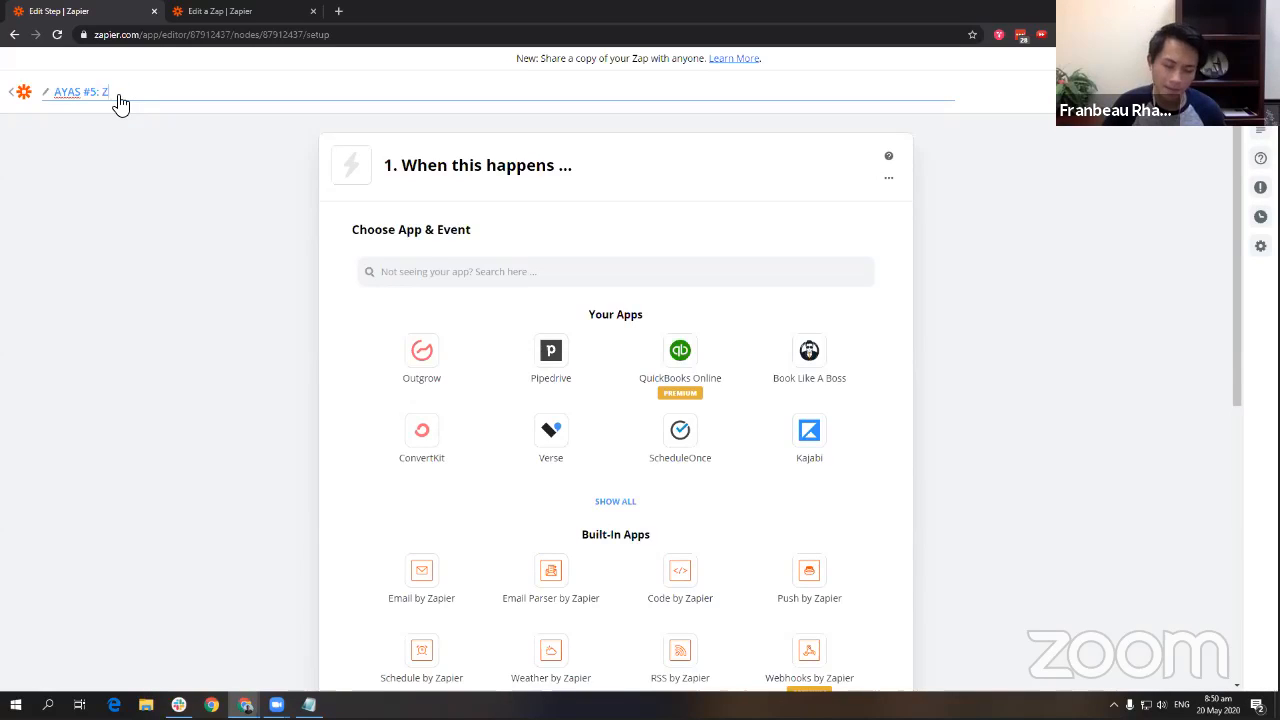
Type '#5: Zoom Upload' after AYAS in the new Zap's title.
text(: Zoom Upload)
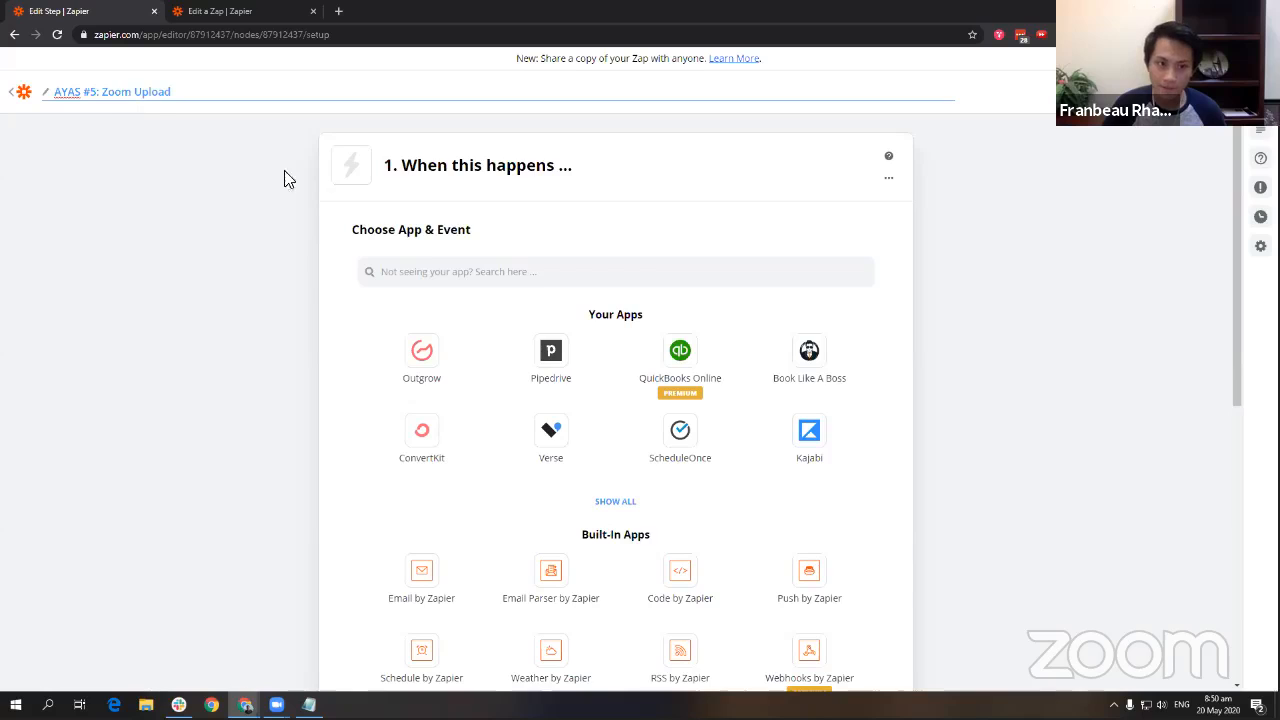
Save the Zap name as 'AYAS #5: Zoom Upload'.
click(304, 268)
scroll(963, 389, down, 5)
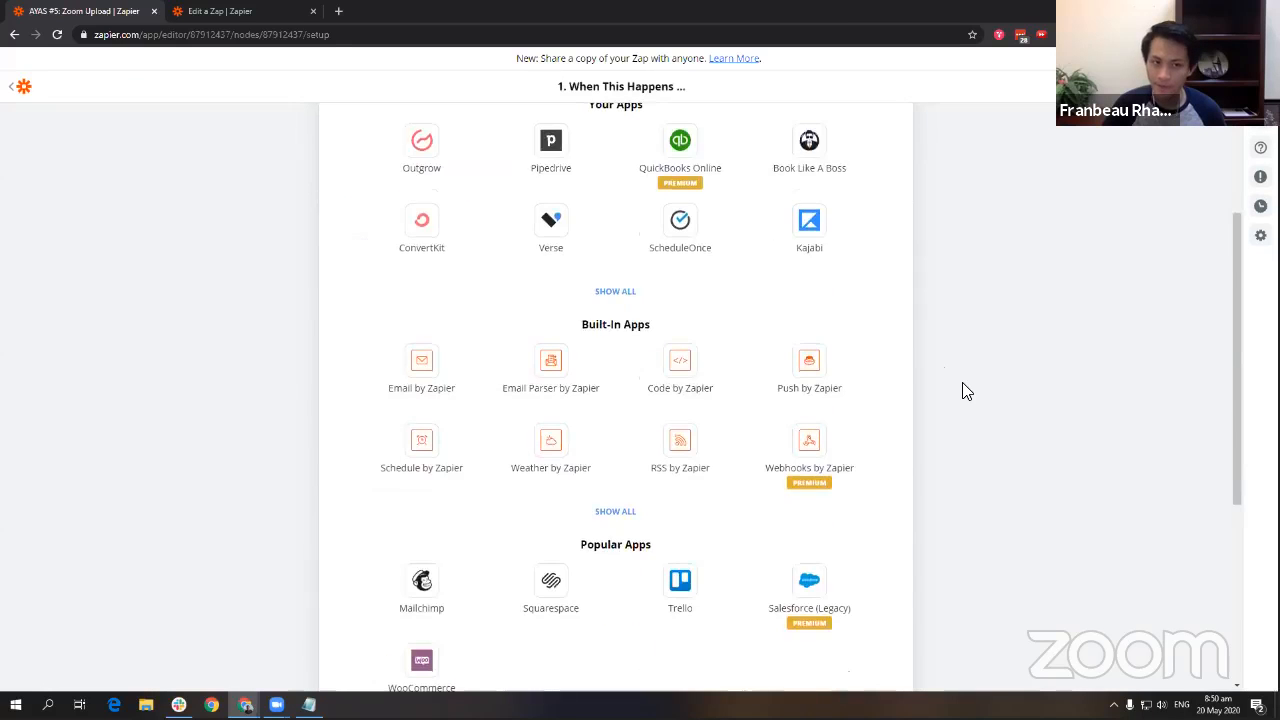
scroll(936, 387, down, 1)
scroll(629, 314, up, 4)
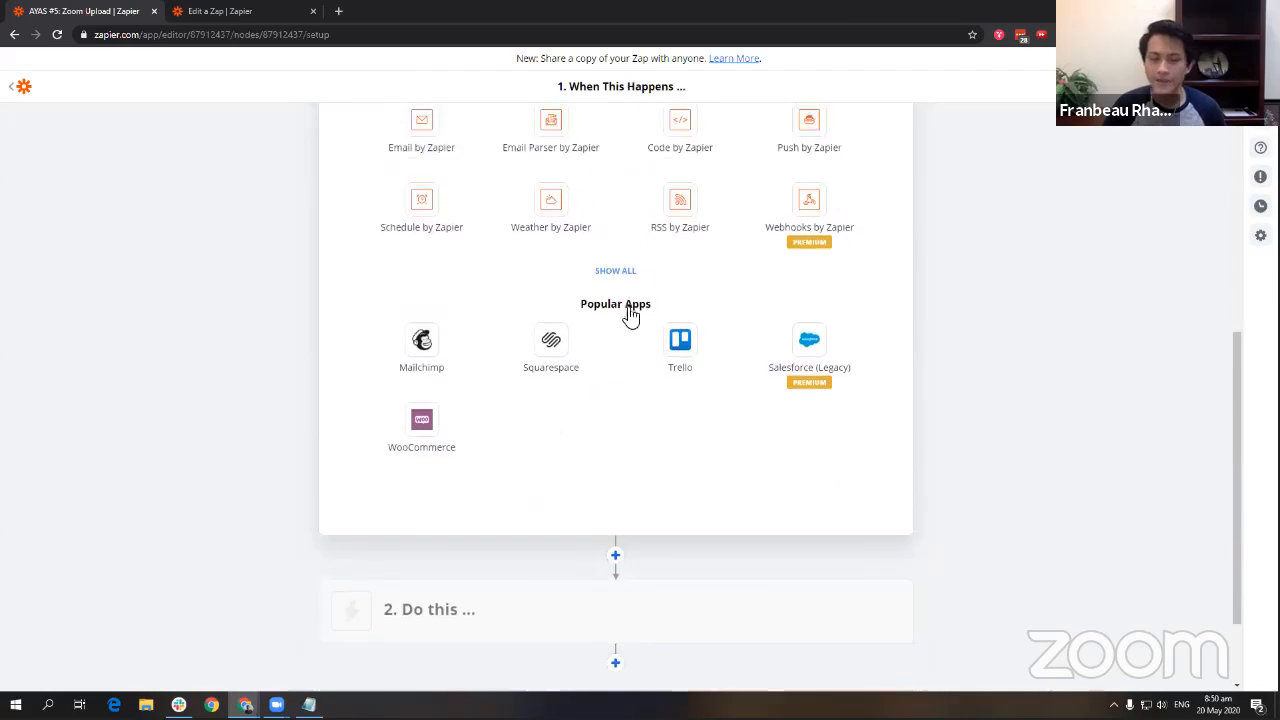
Search the trigger app chooser for 'zoom'.
click(576, 202)
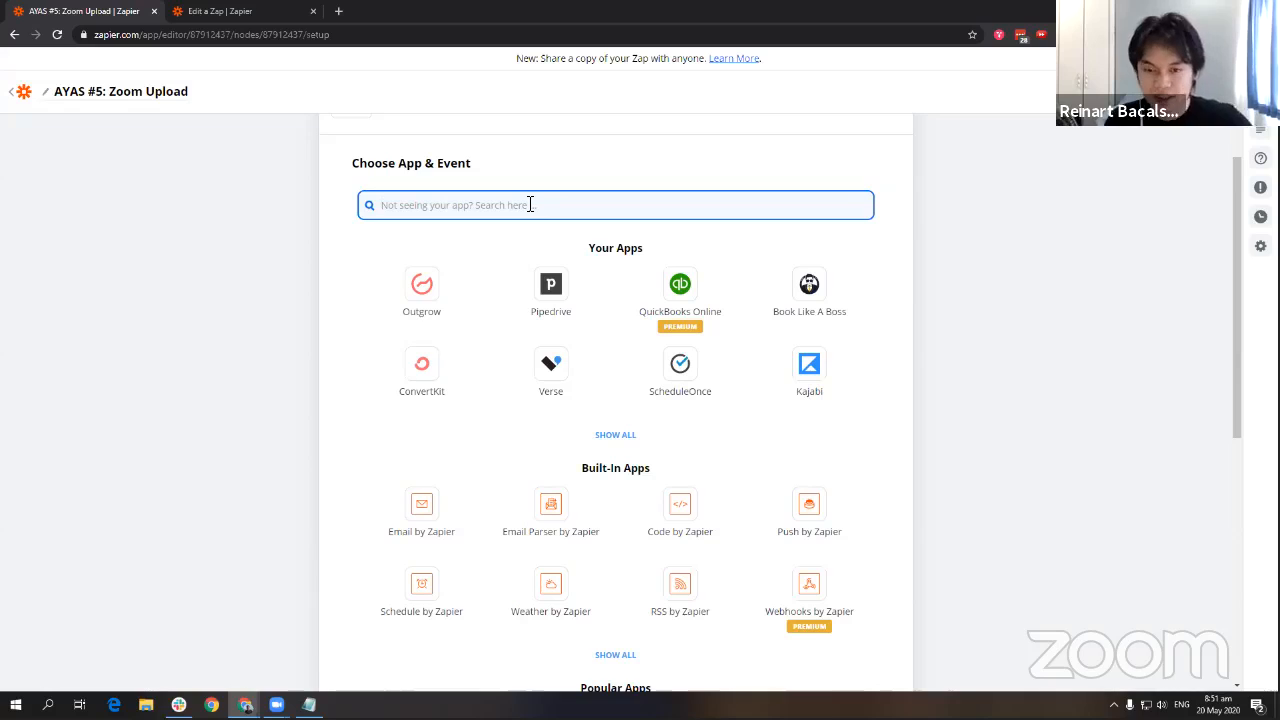
scroll(597, 197, up, 1)
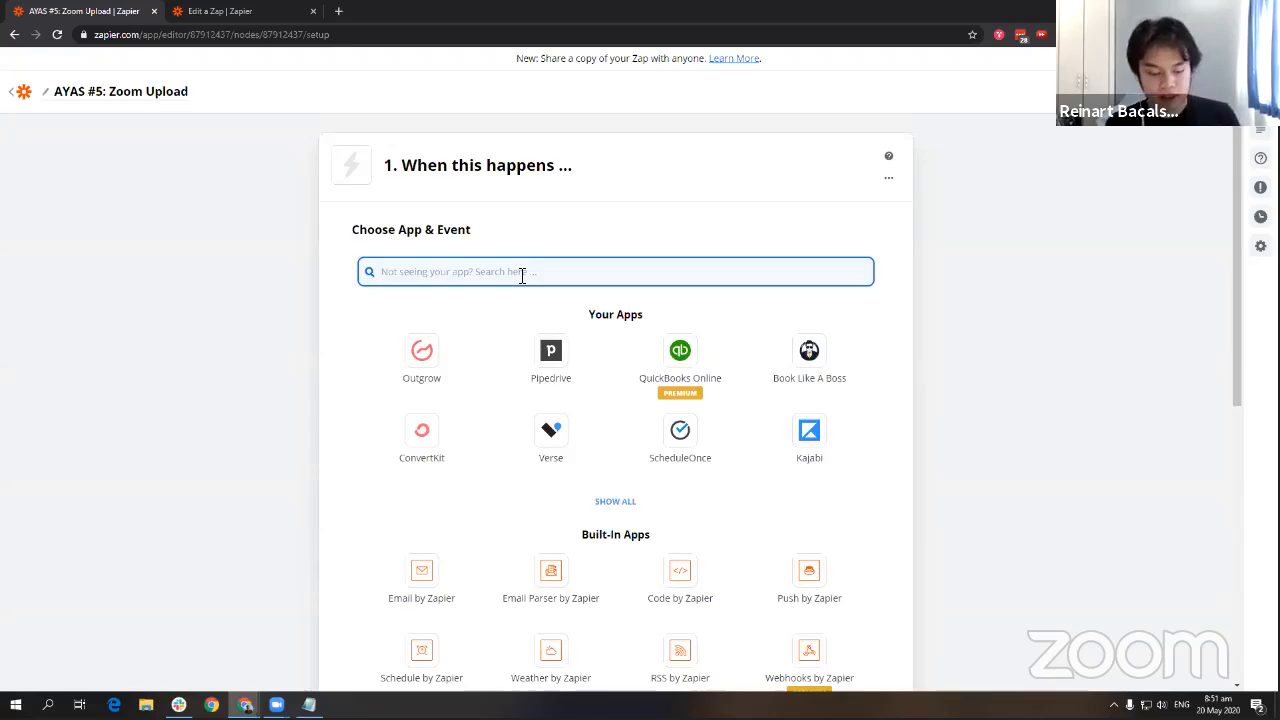
text(zoom)
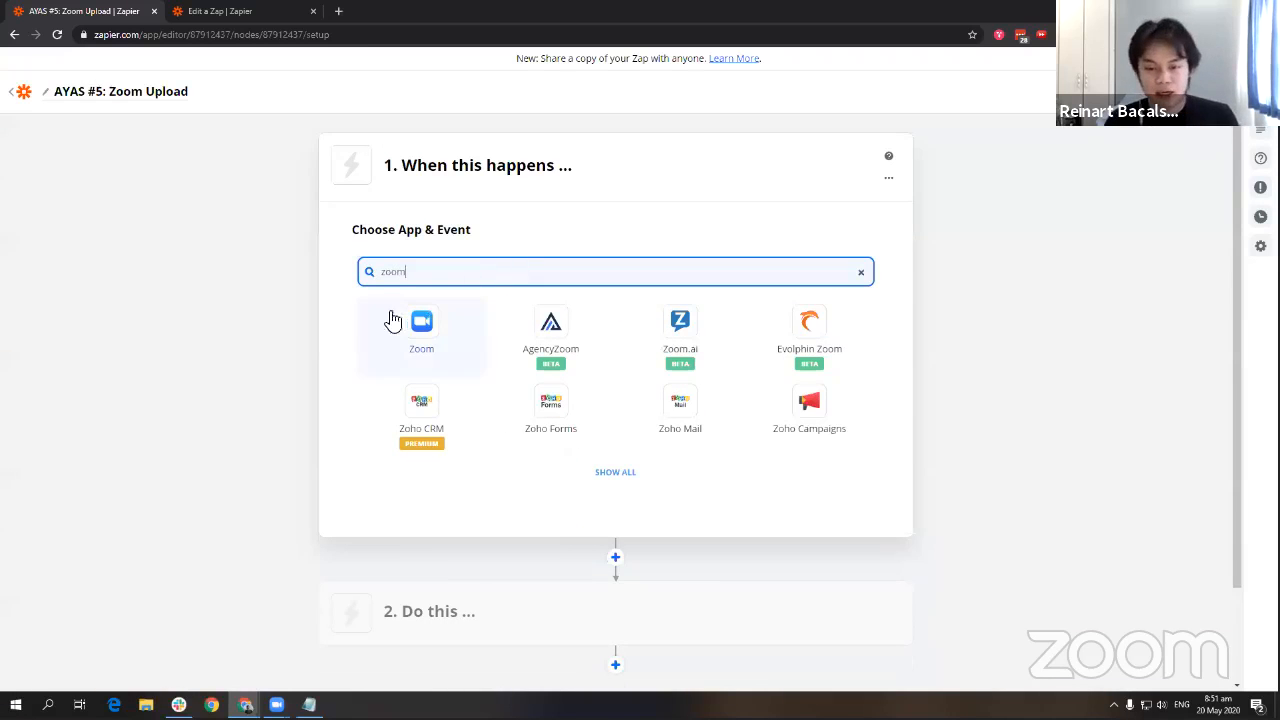
Set the trigger to Zoom New Recording using the first connected Zoom account.
click(463, 337)
click(452, 348)
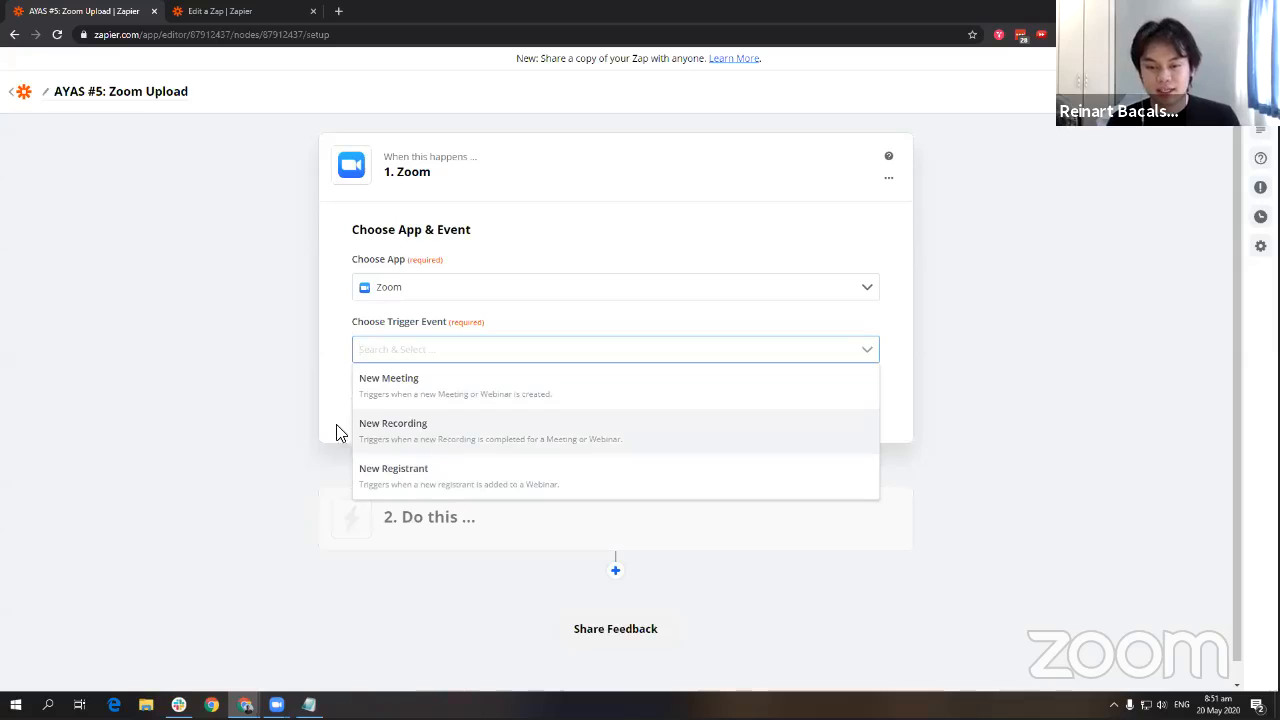
click(535, 440)
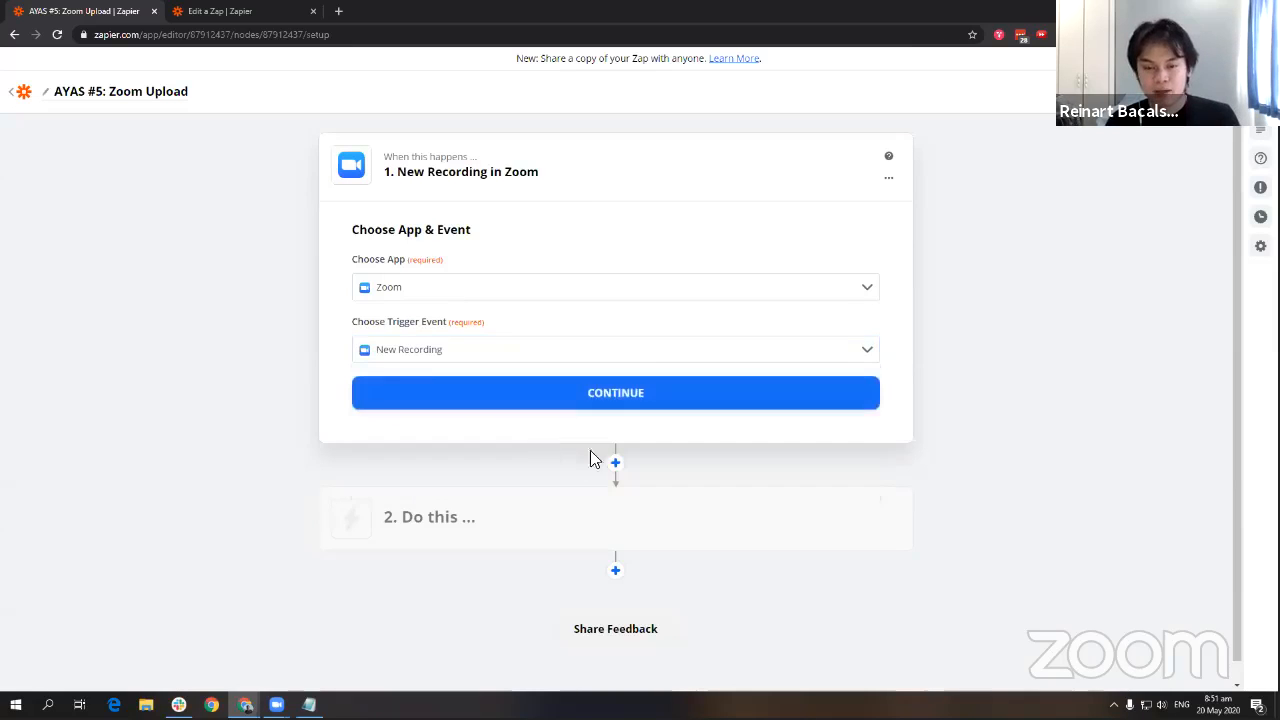
click(563, 405)
click(588, 319)
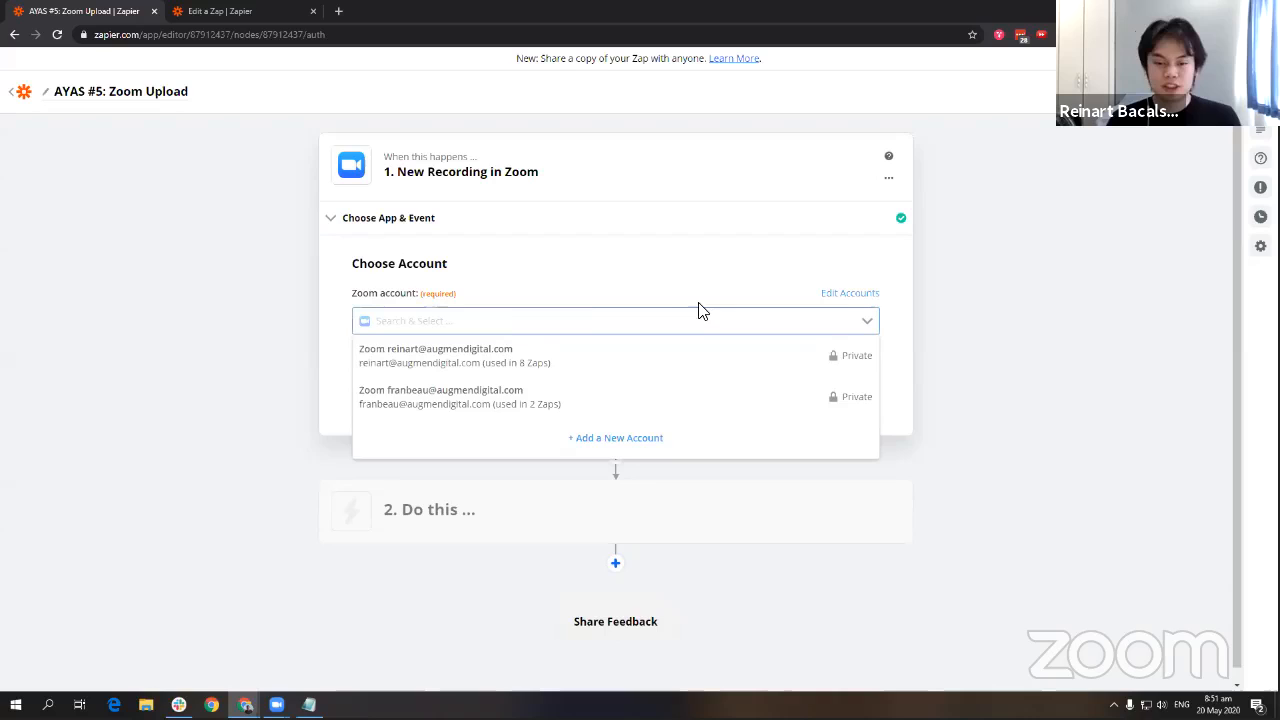
click(436, 390)
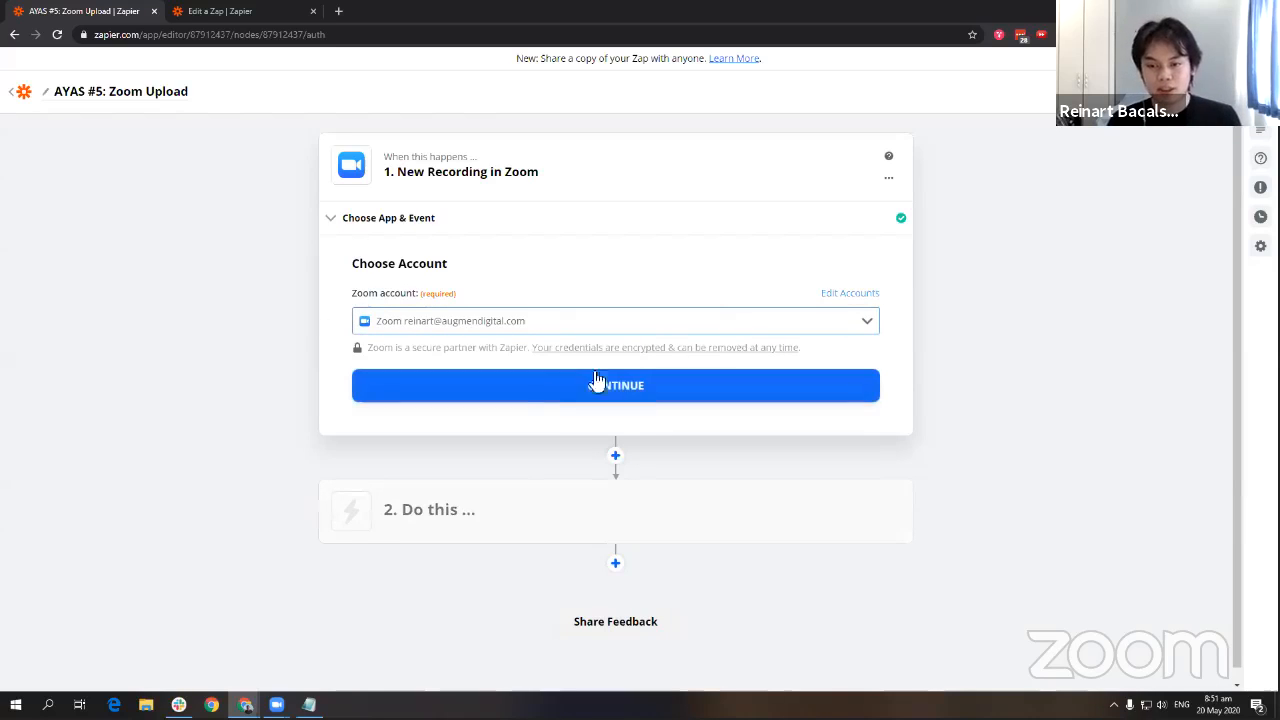
click(503, 390)
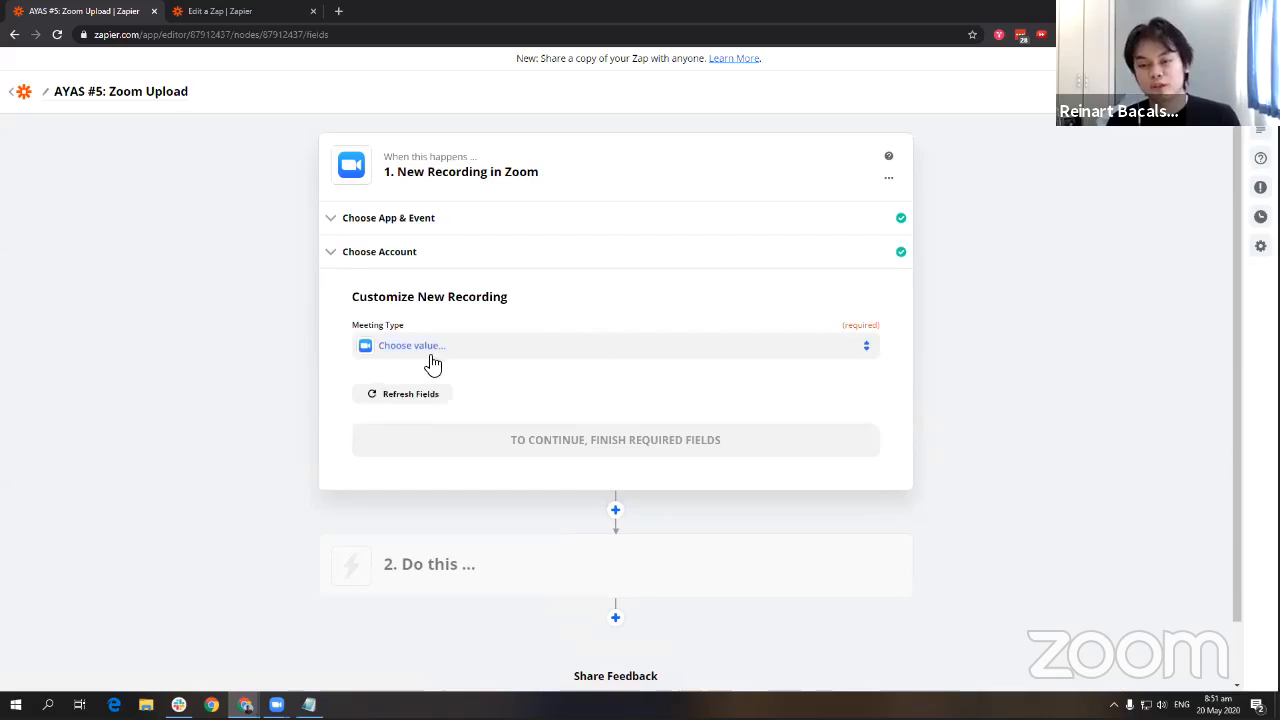
Set Meeting Type to Meeting and run the trigger test.
click(440, 365)
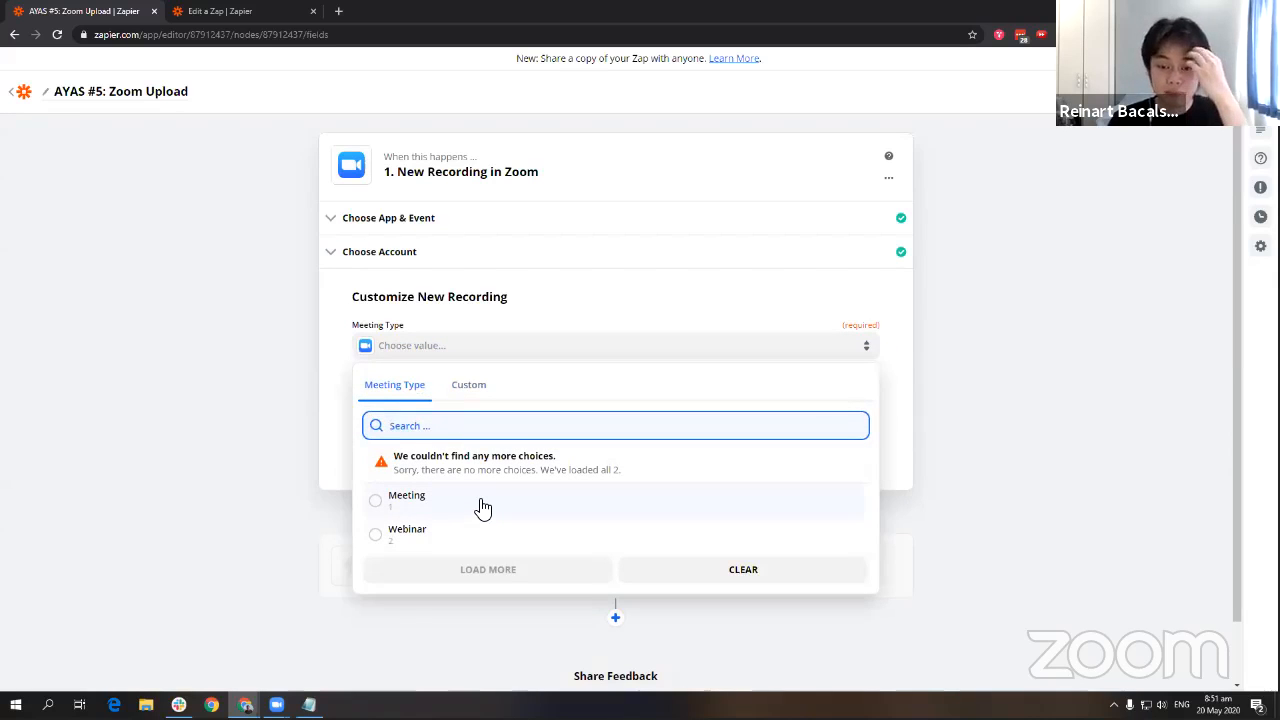
click(481, 502)
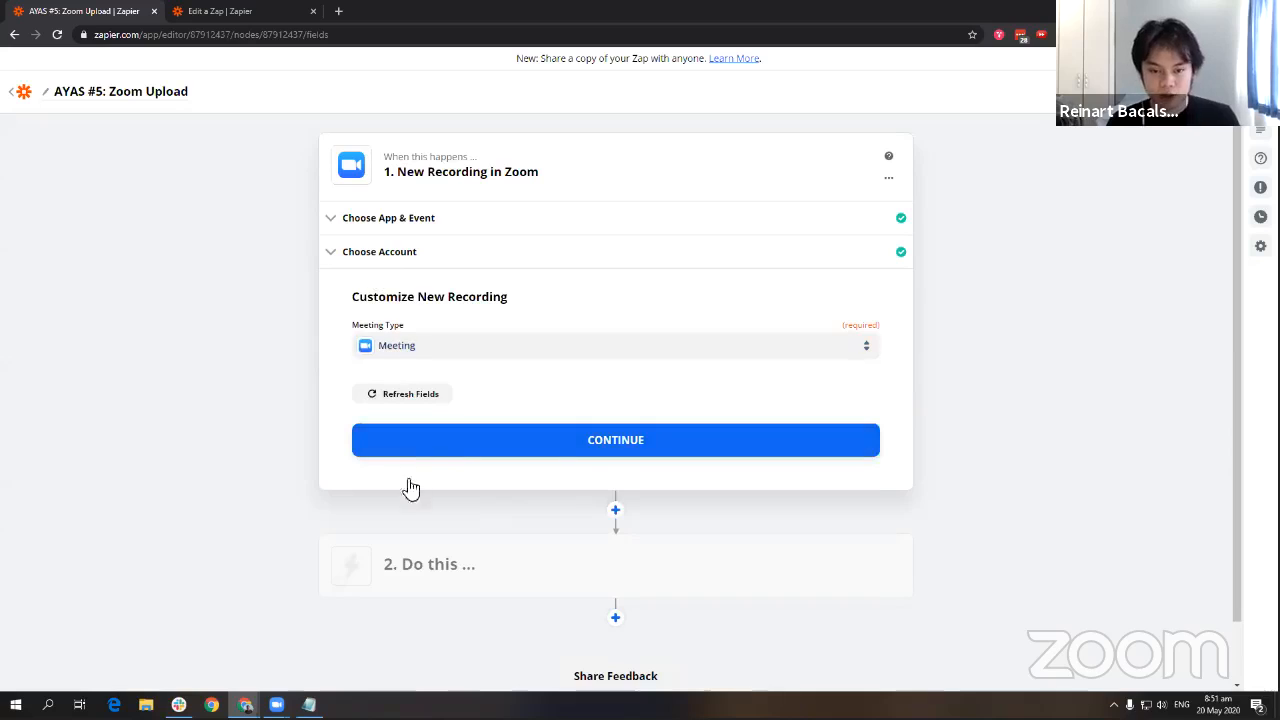
click(560, 345)
click(565, 350)
click(536, 442)
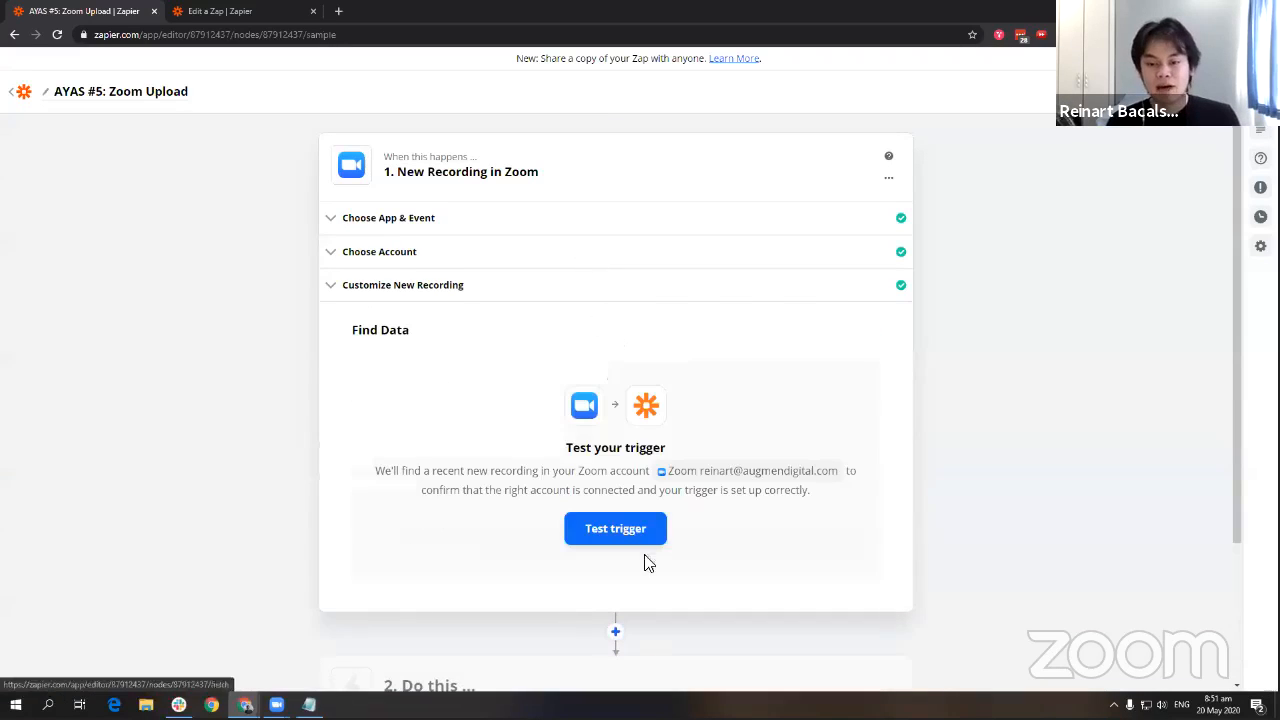
click(640, 538)
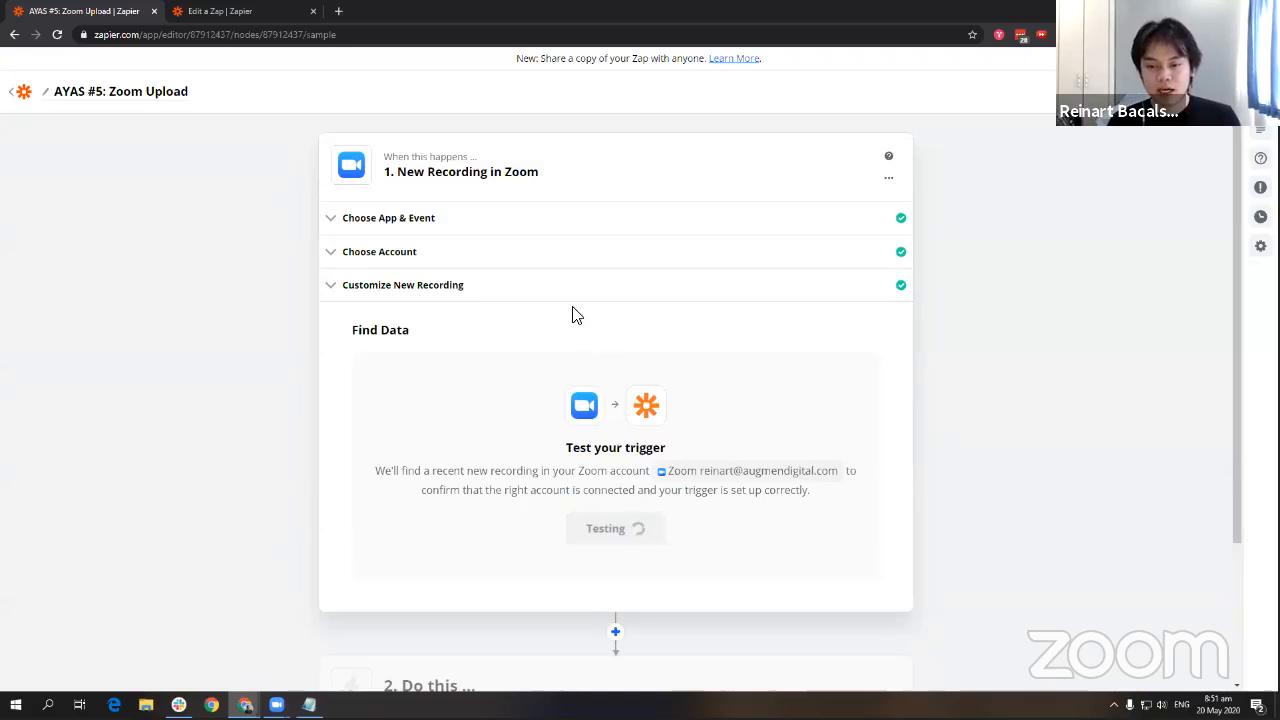
Copy the Zoom docs link from the error and open it in a new tab.
scroll(860, 514, down, 2)
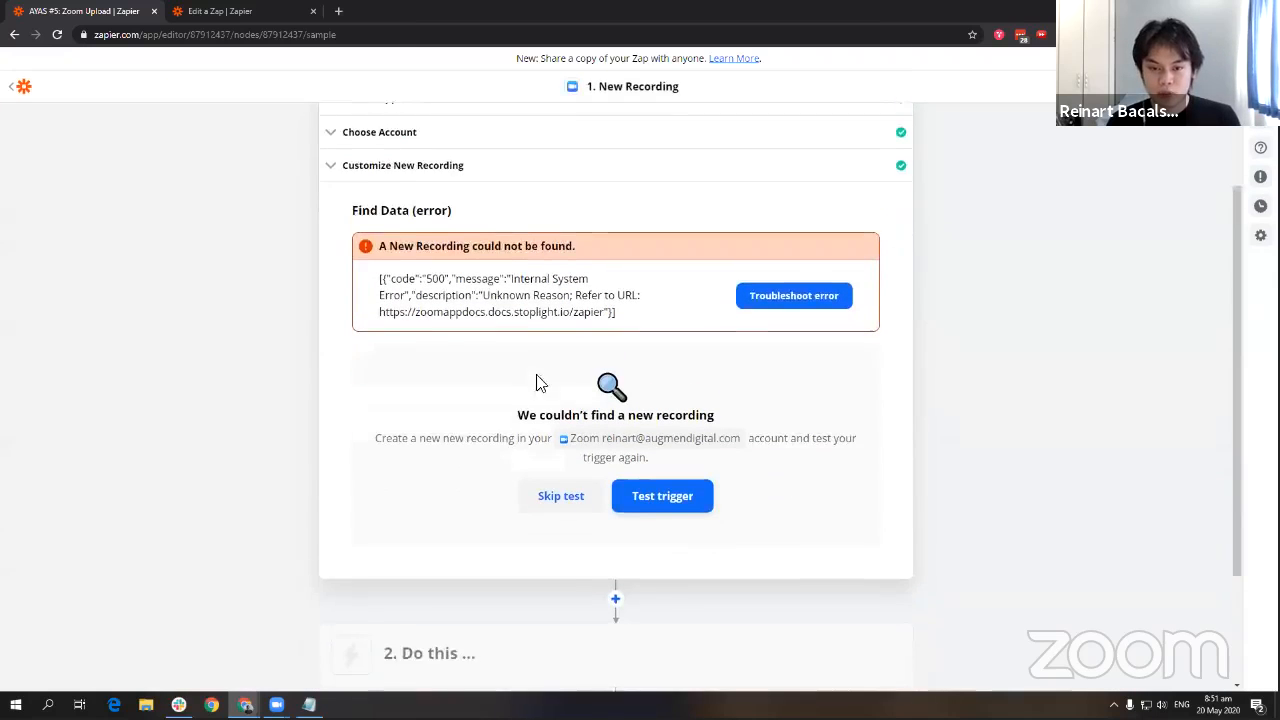
scroll(570, 375, up, 1)
drag(603, 367, 377, 371)
key(ctrl+c)
key(ctrl+t)
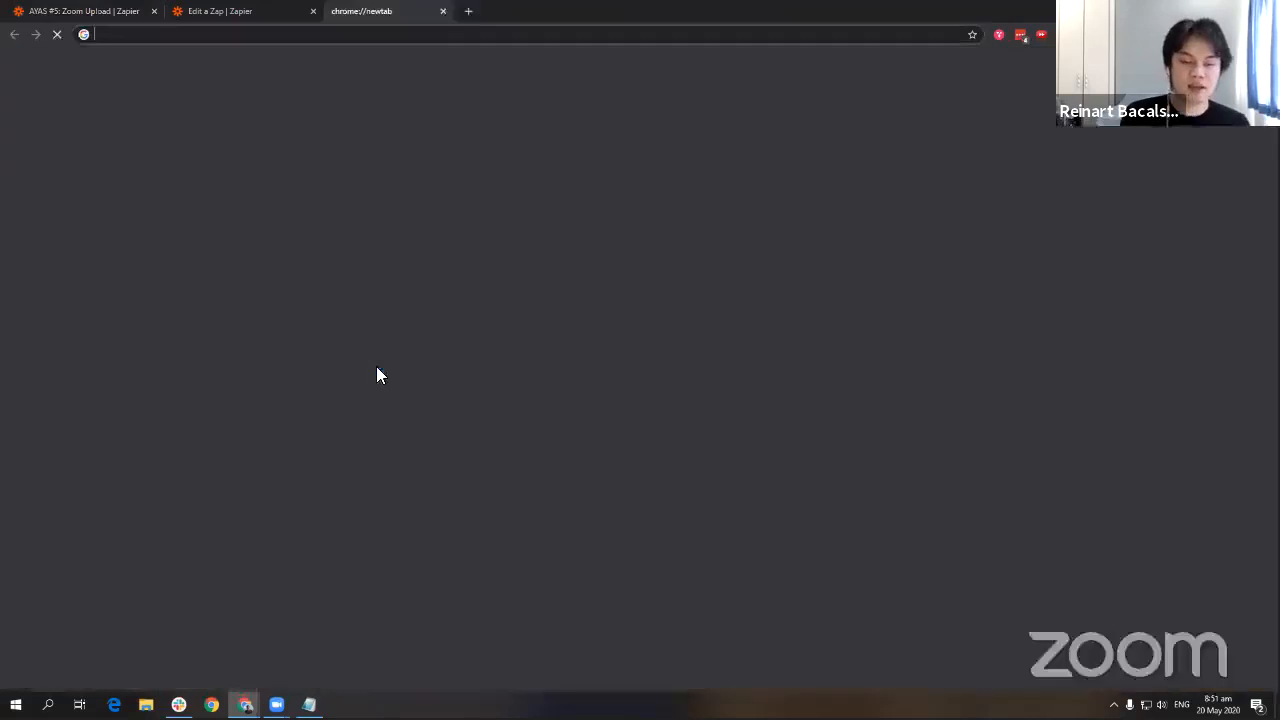
key(ctrl+v)
key(Return)
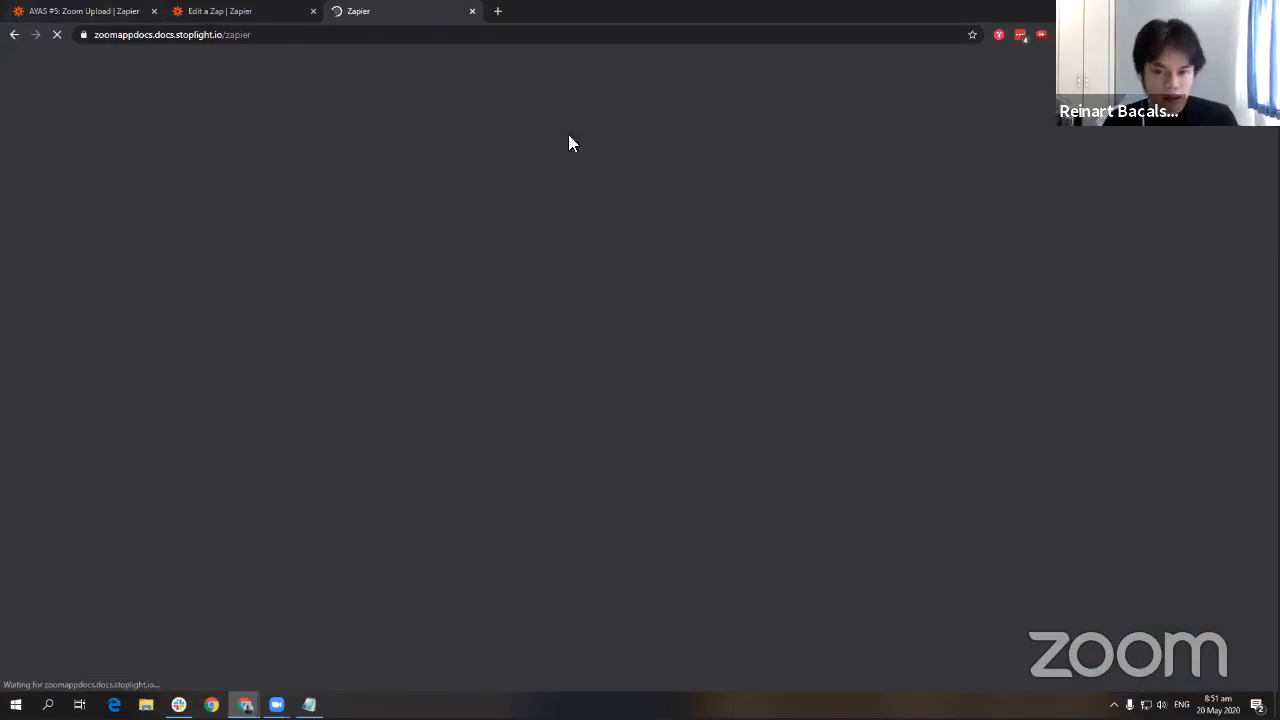
drag(751, 386, 620, 268)
click(733, 372)
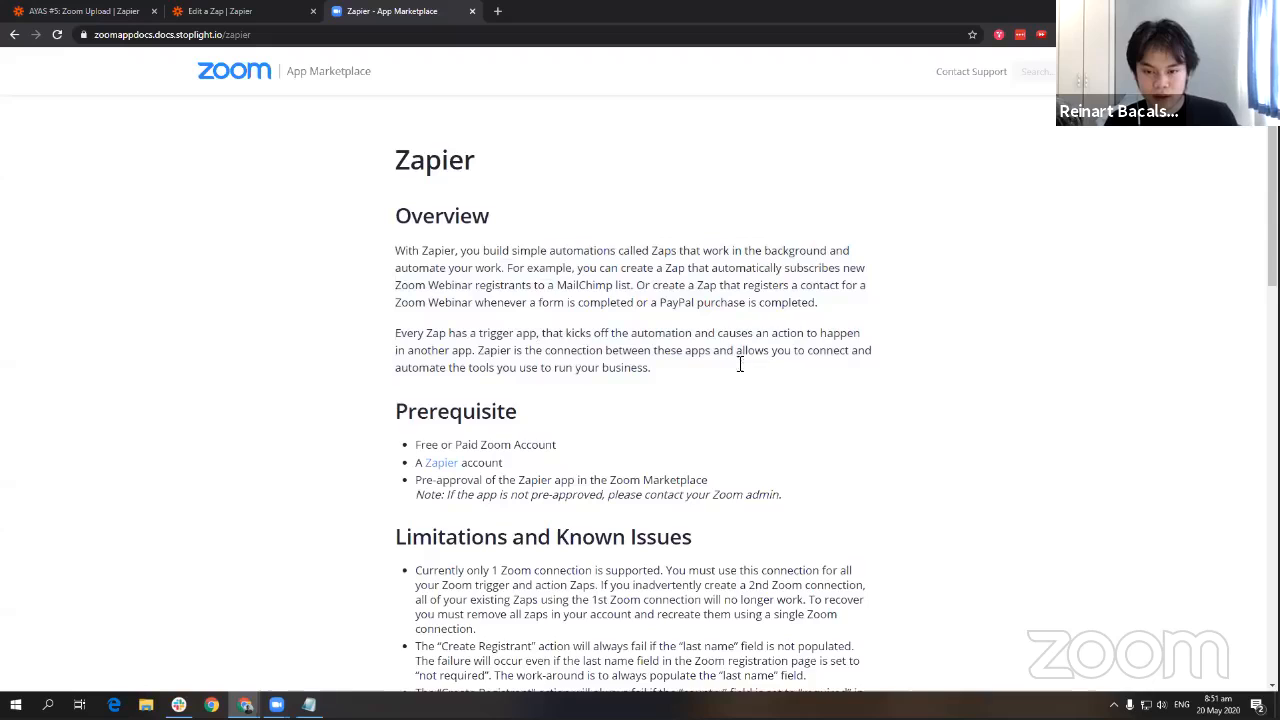
scroll(740, 365, down, 3)
Switch the trigger to the second Zoom account and retest it.
click(80, 11)
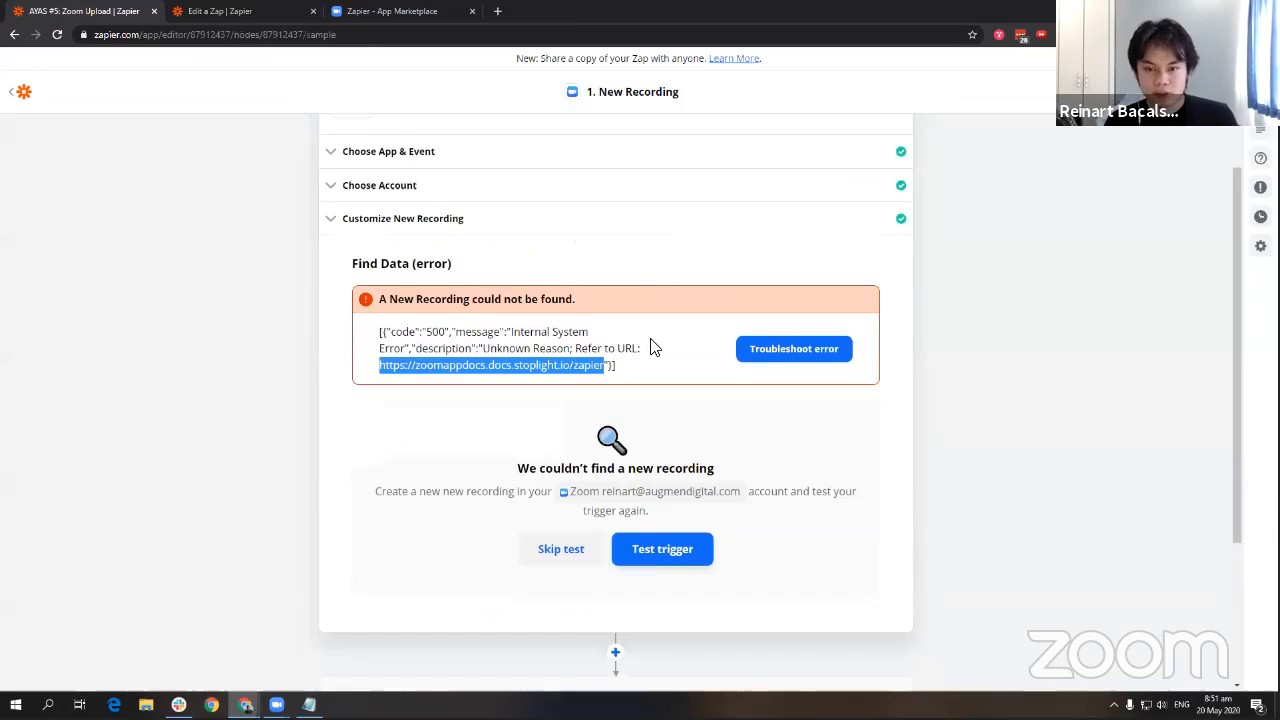
scroll(650, 347, up, 1)
click(493, 288)
click(500, 250)
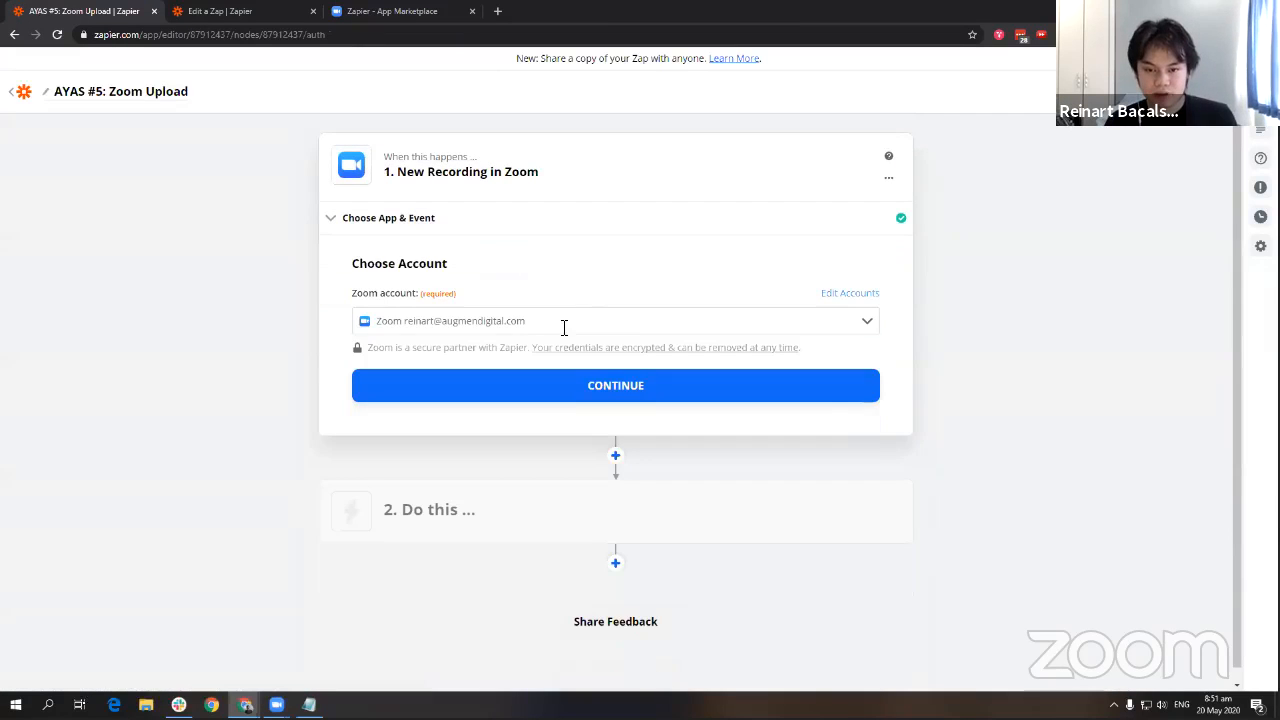
click(563, 321)
click(494, 400)
click(594, 388)
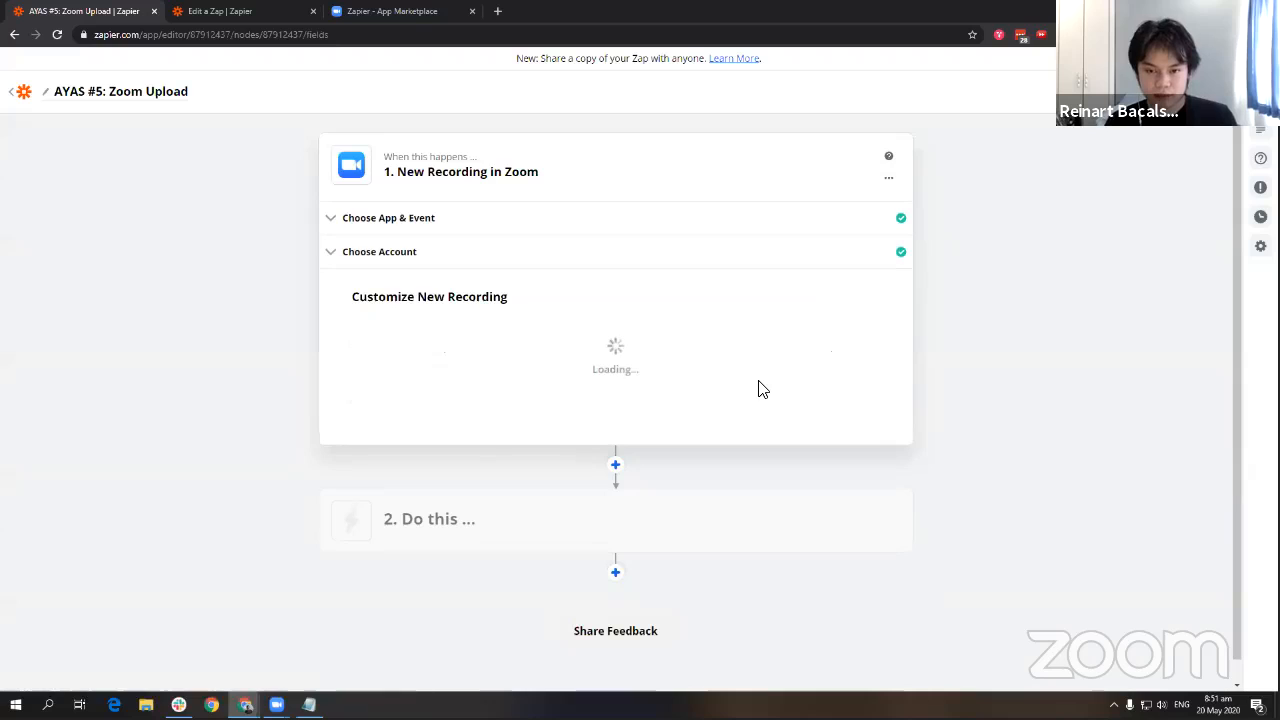
click(545, 442)
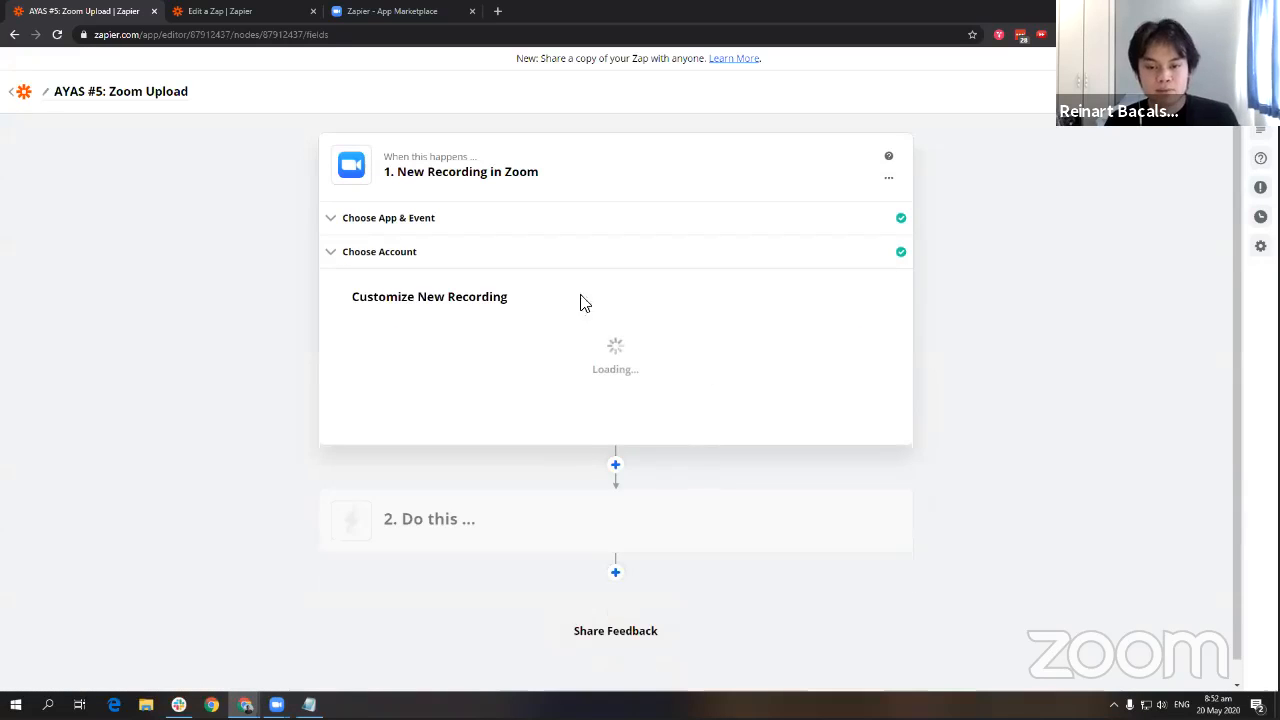
click(657, 504)
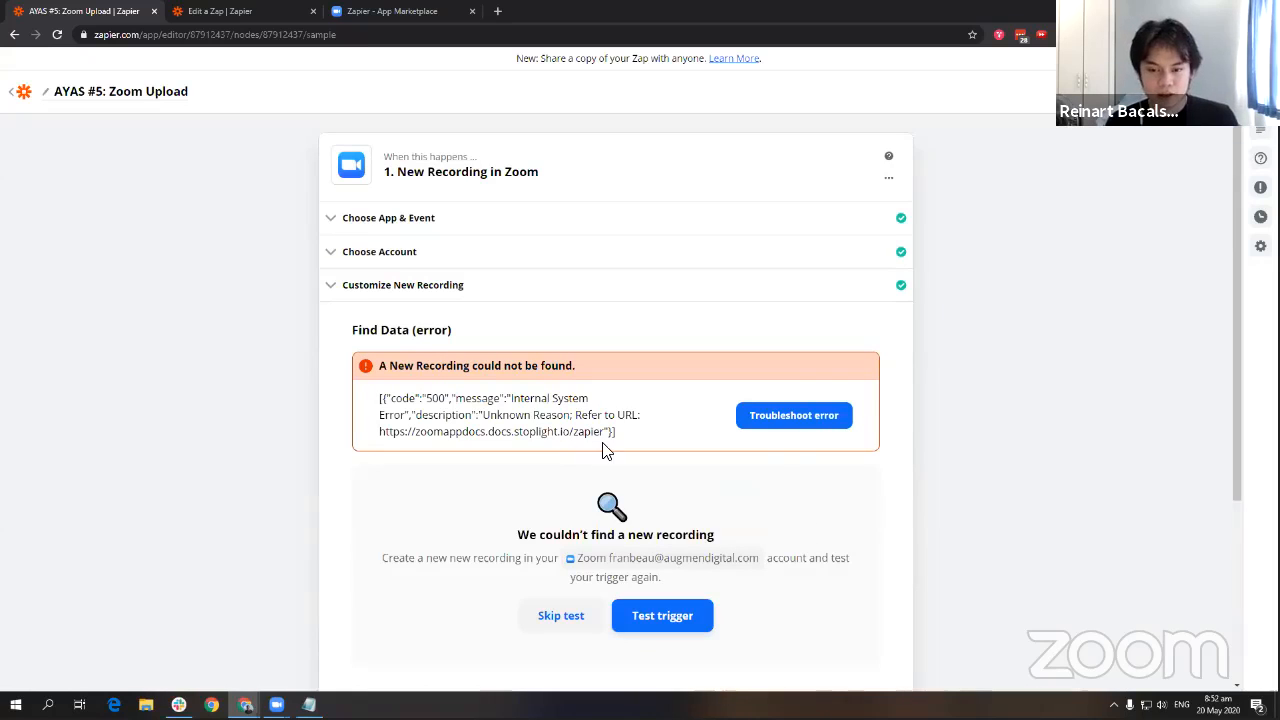
Read the limitations on the Zoom App Marketplace's Zapier docs page.
click(409, 10)
scroll(498, 488, down, 2)
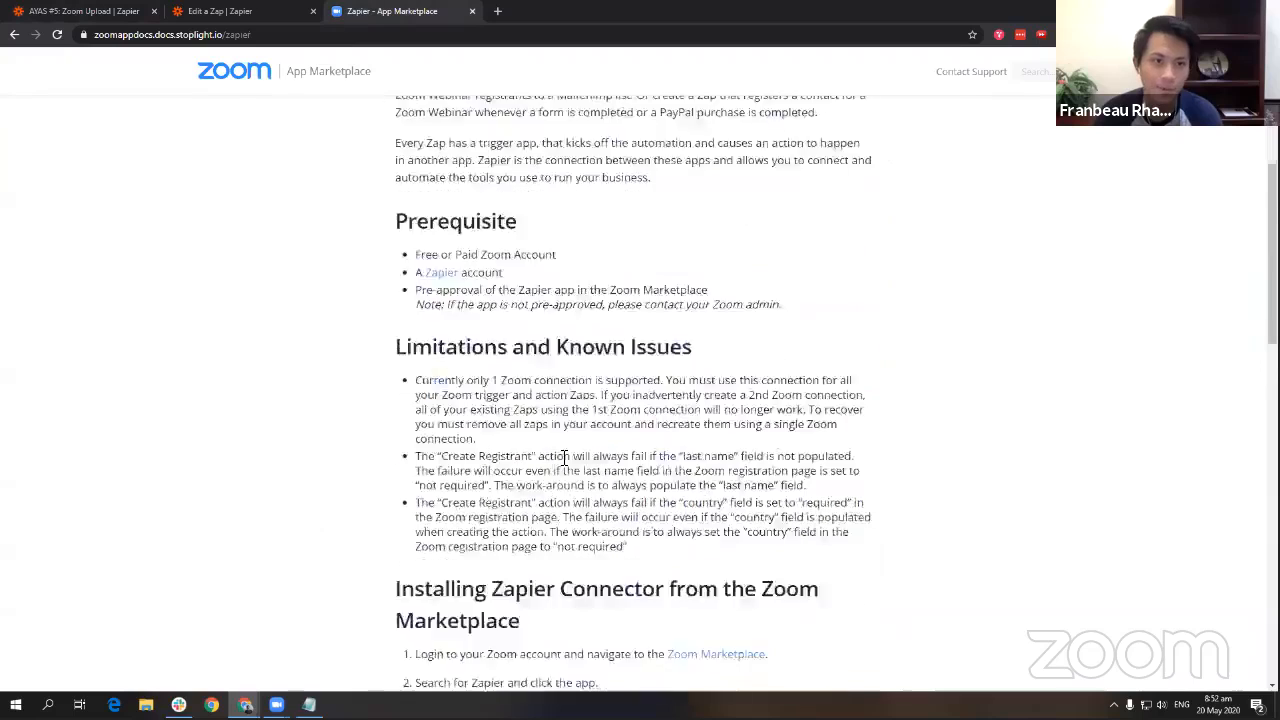
drag(675, 405, 549, 291)
click(537, 307)
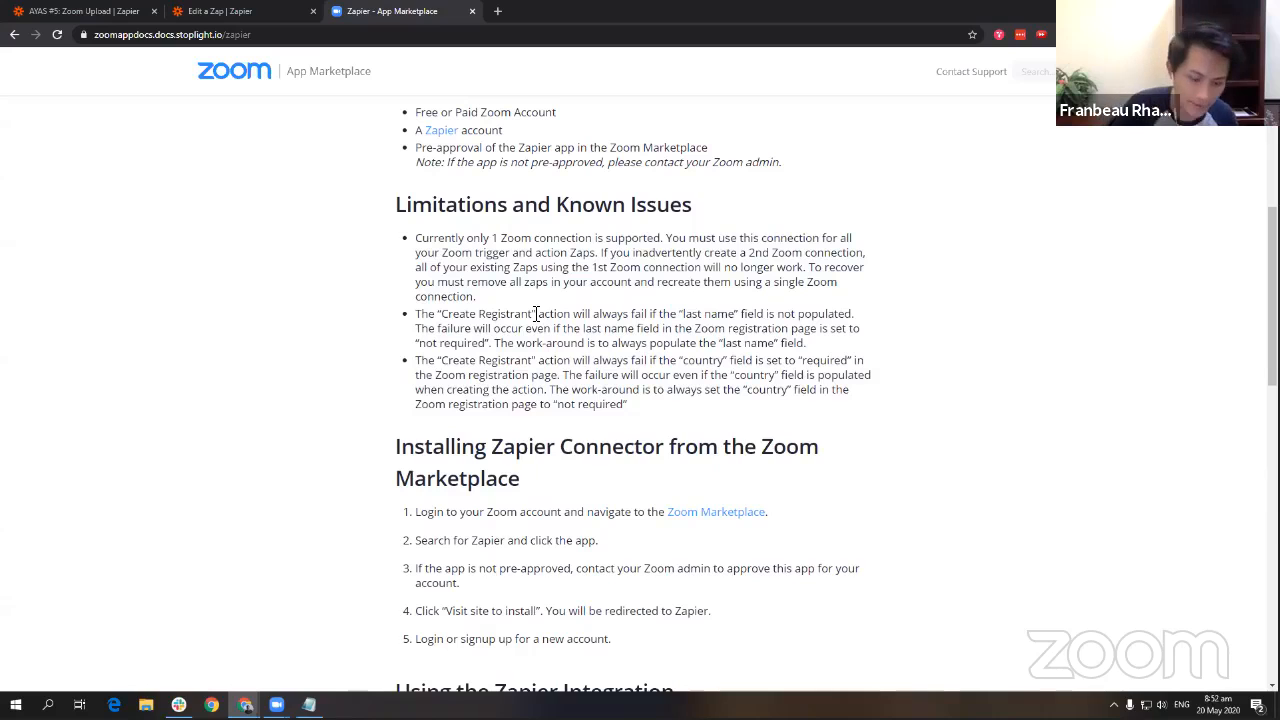
scroll(545, 302, down, 8)
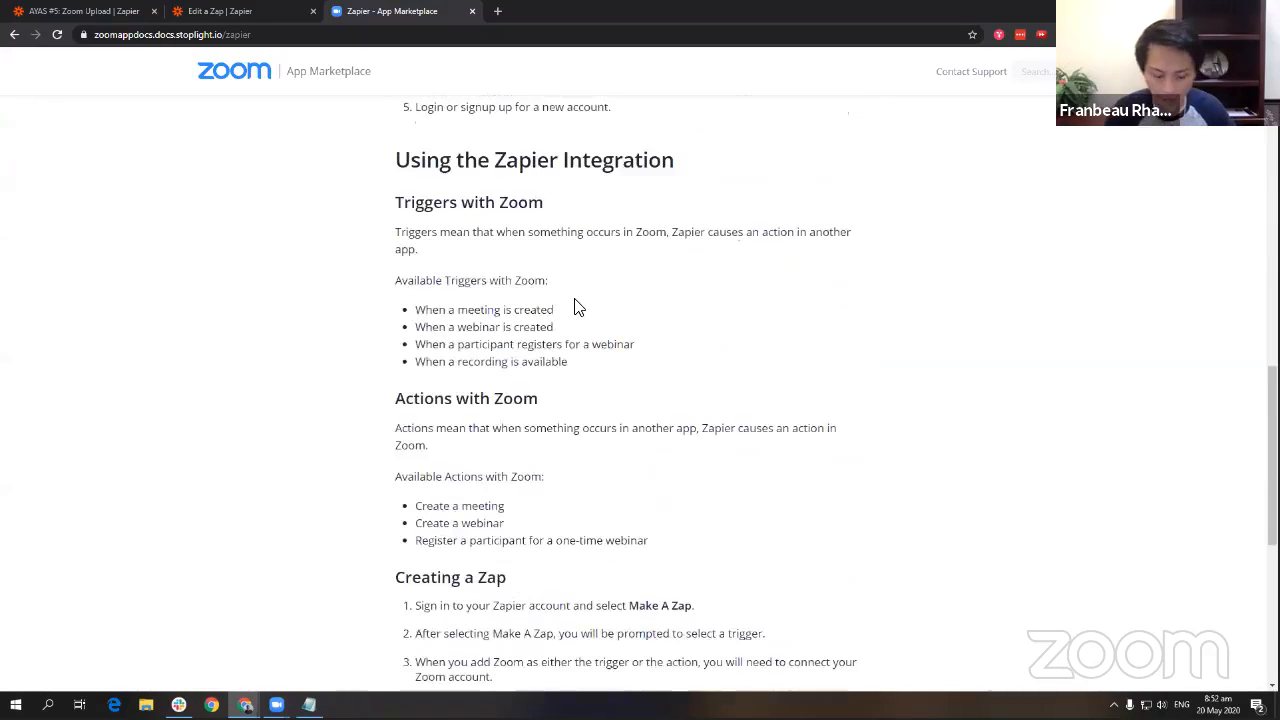
scroll(575, 303, down, 2)
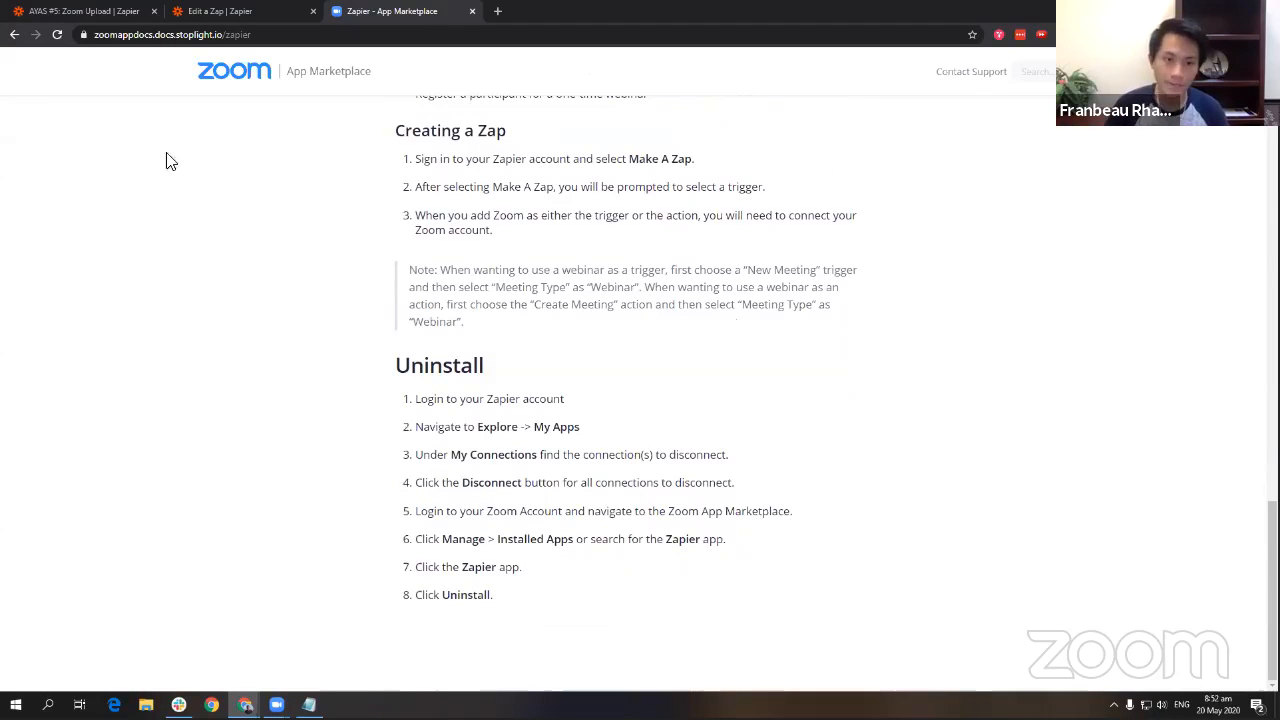
Go to the existing ARF Client Call Completed Zap tab.
click(82, 12)
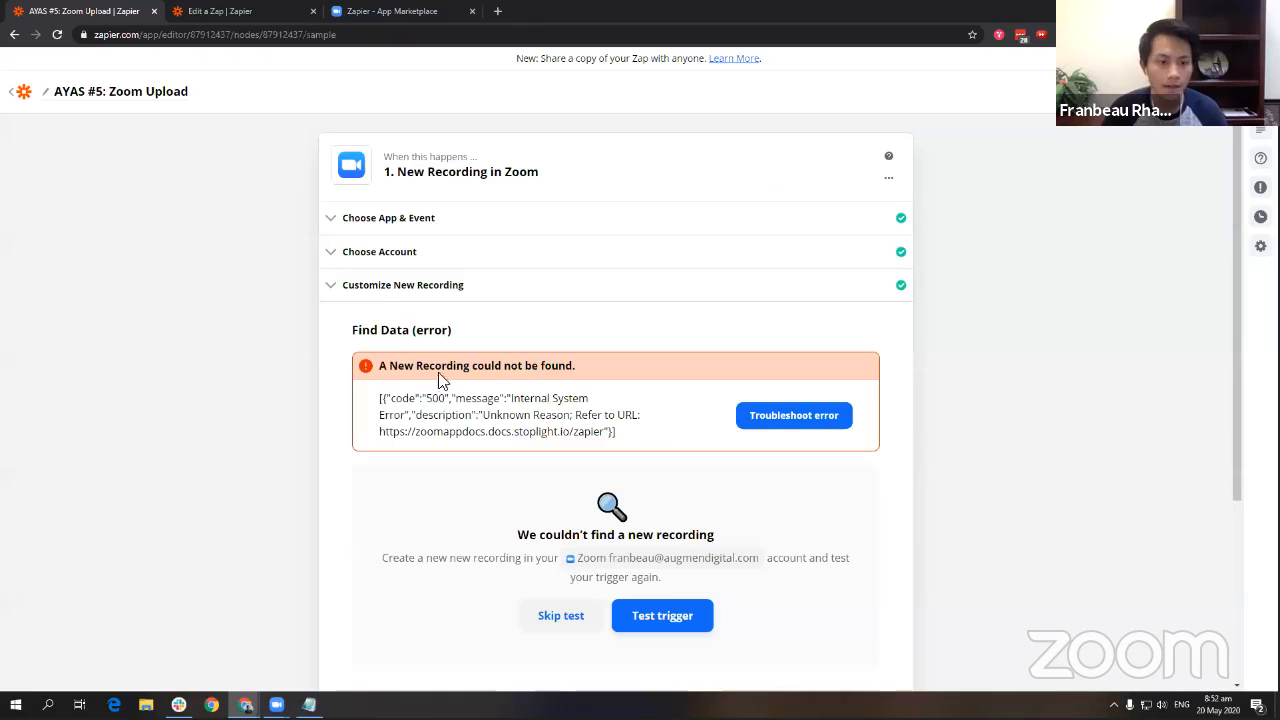
click(366, 12)
scroll(510, 488, up, 5)
scroll(514, 489, up, 10)
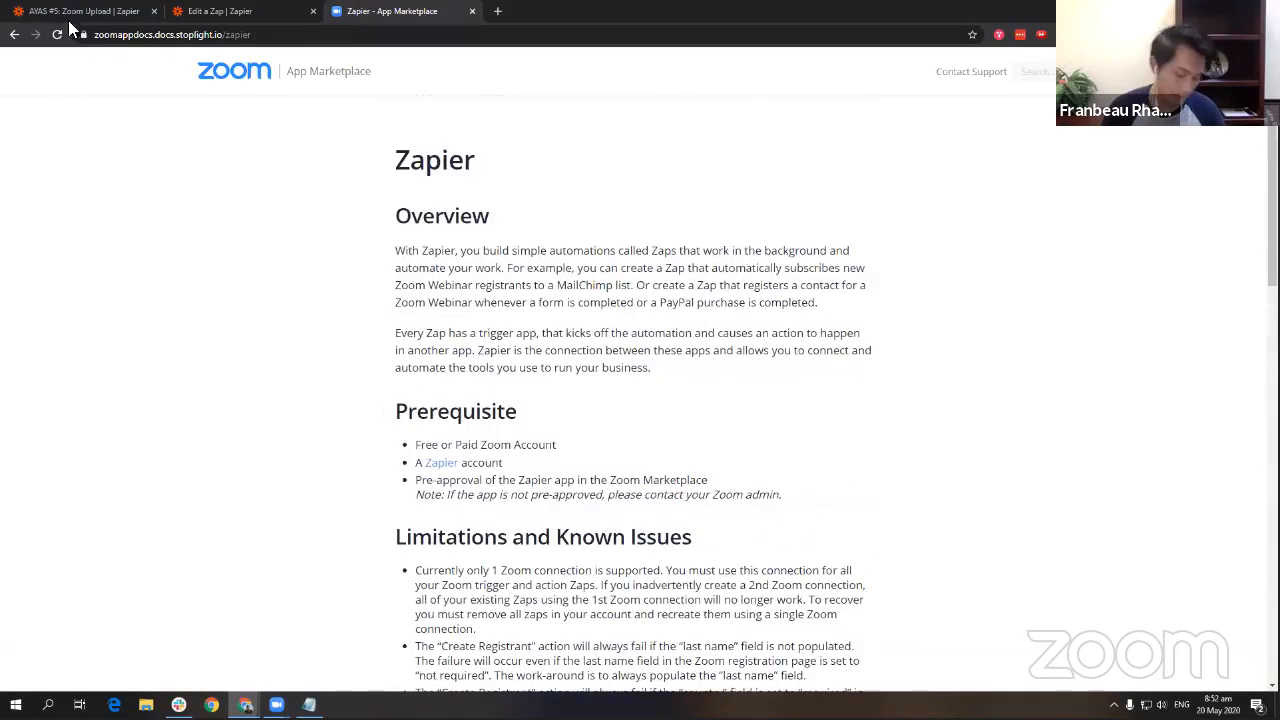
click(218, 10)
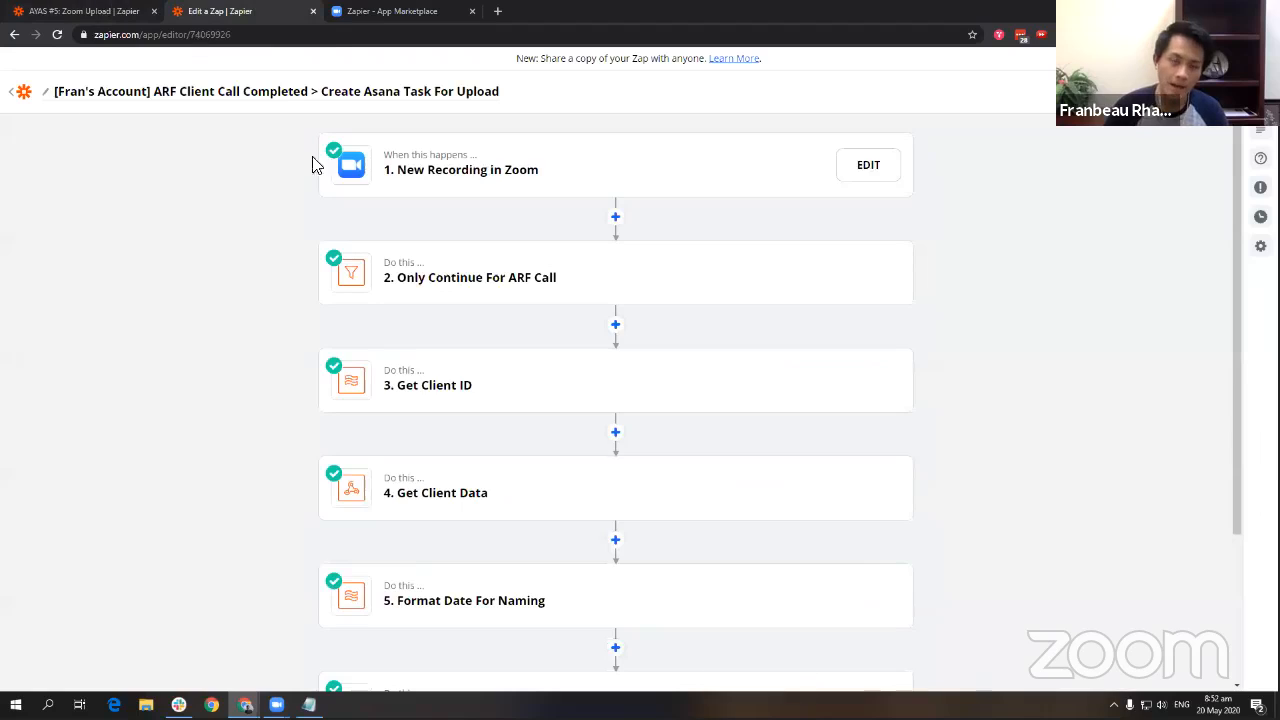
Reconfirm the Meeting Type settings and retest the Zoom trigger, which returns the 500 error again.
click(108, 11)
click(469, 287)
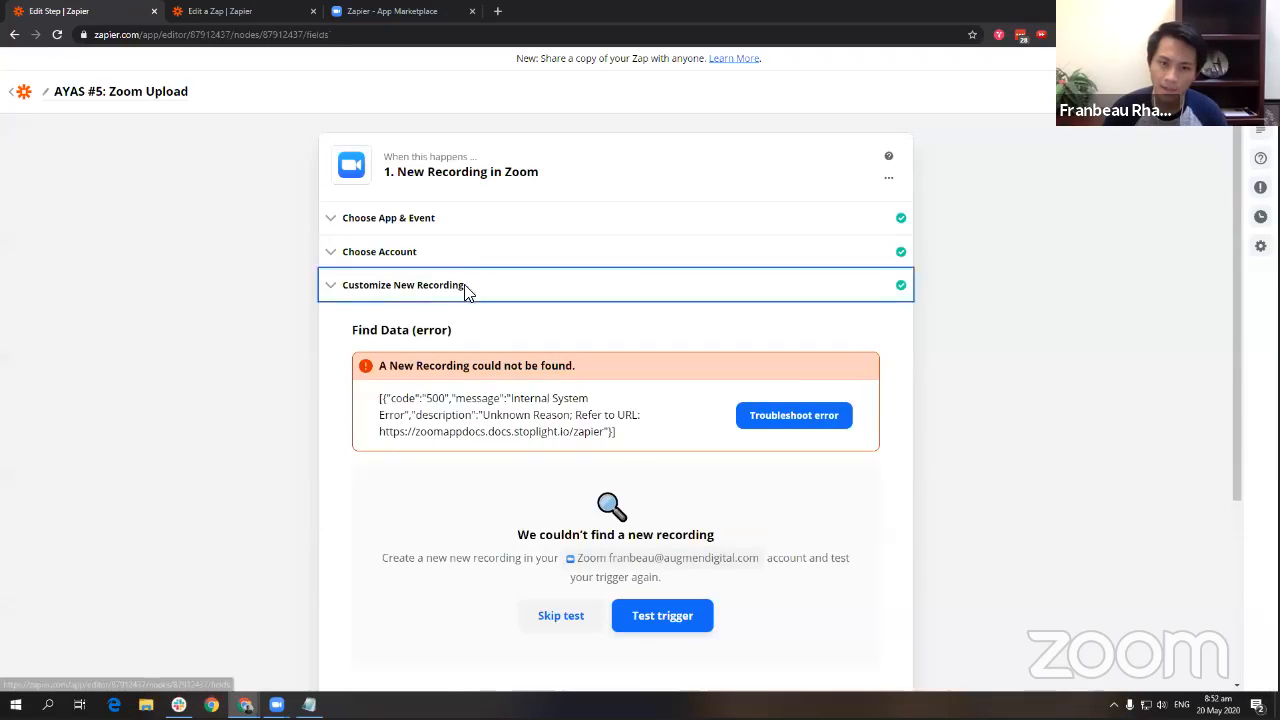
click(703, 446)
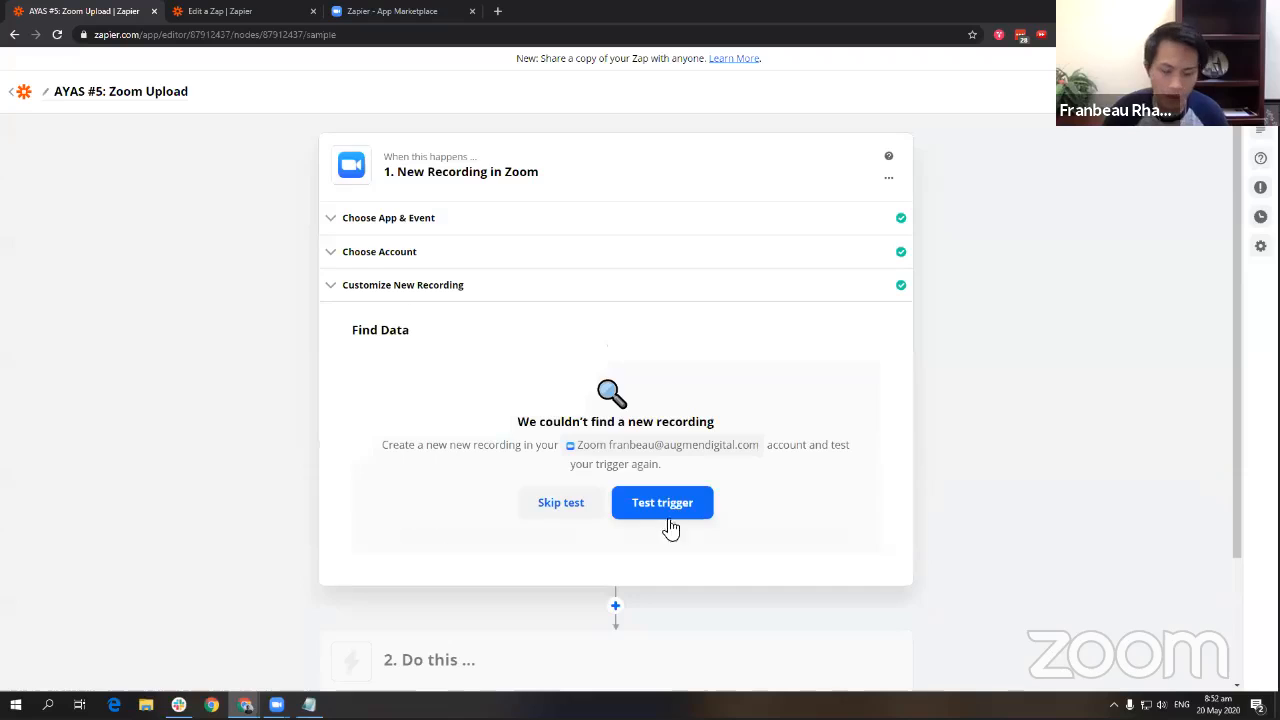
click(668, 510)
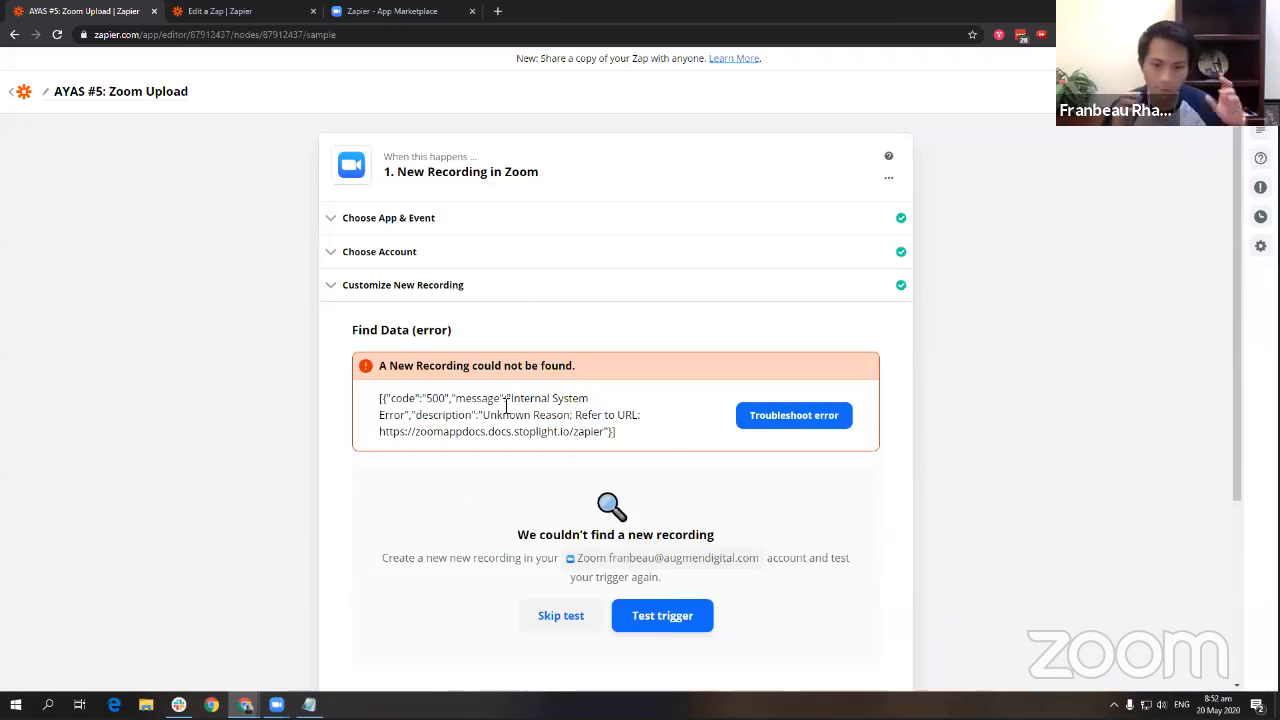
scroll(506, 406, down, 2)
mouse_move(407, 256)
mouse_down()
mouse_move(610, 287)
mouse_move(382, 255)
mouse_up()
click(608, 286)
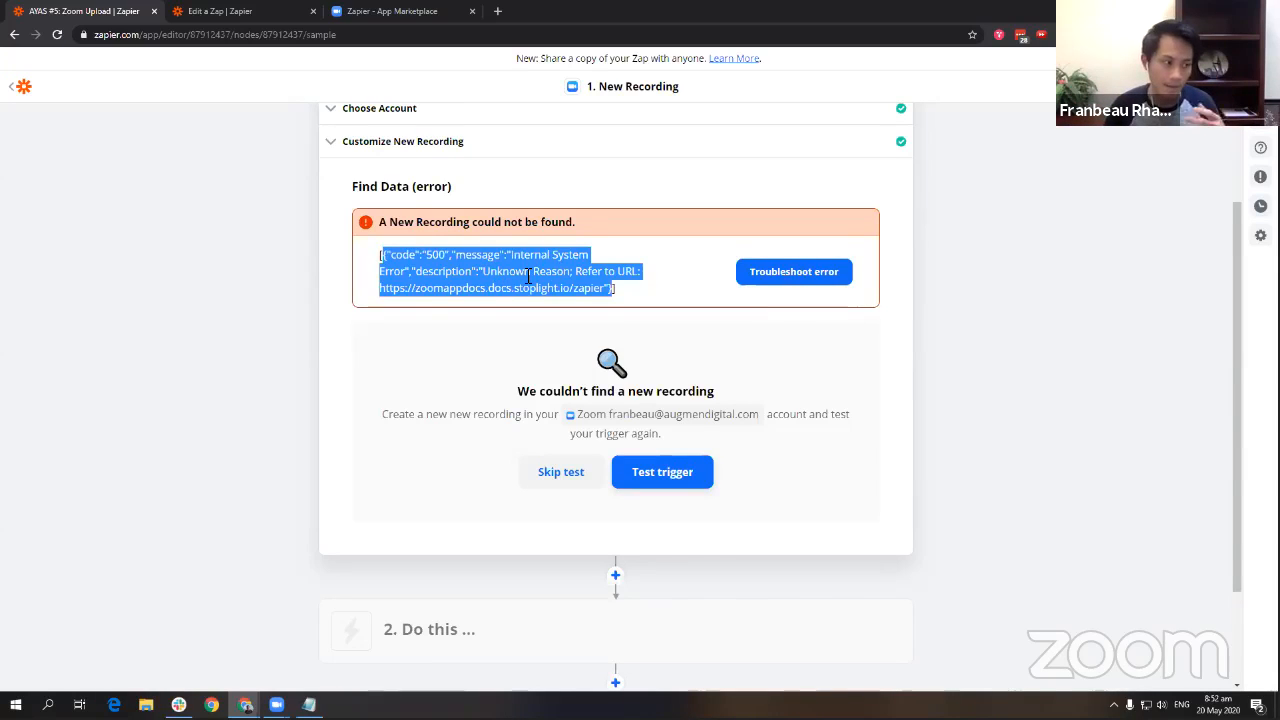
click(528, 276)
Go back to My Zaps, then switch to the ARF Client Call Completed Zap.
click(24, 88)
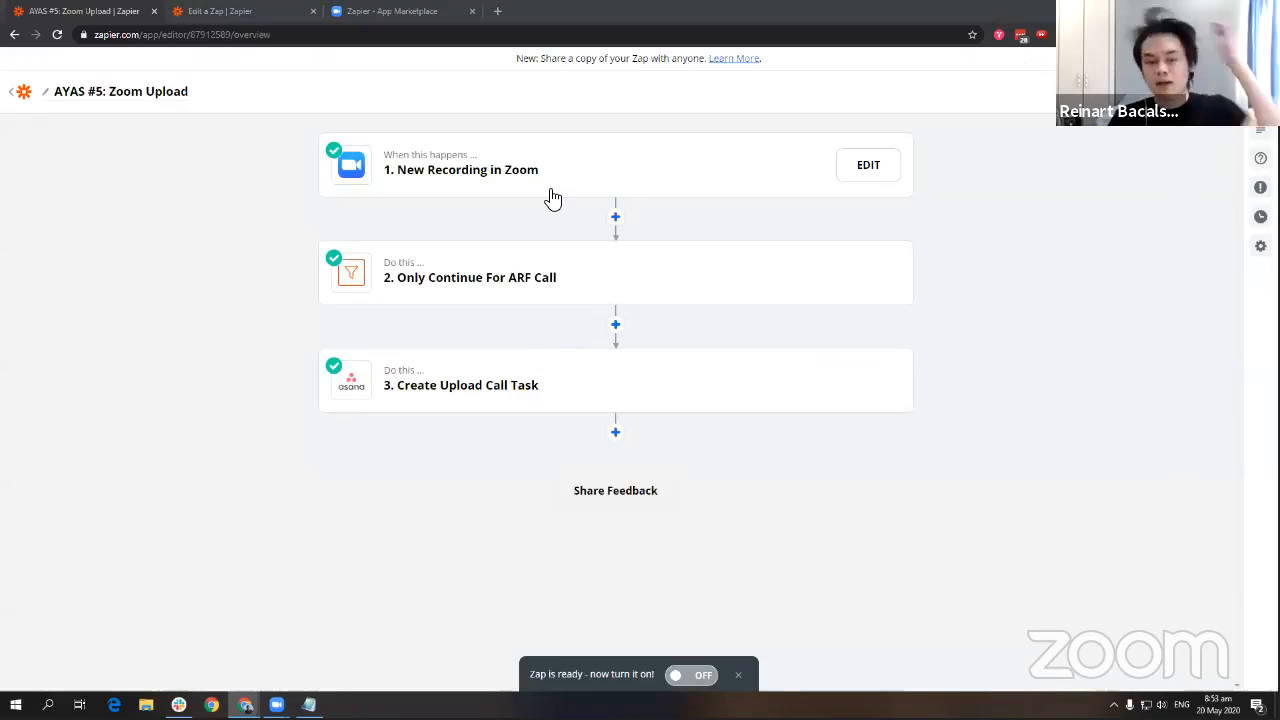
click(213, 10)
Review the Zoom trigger's app, event, connected account and Meeting Type settings.
click(466, 166)
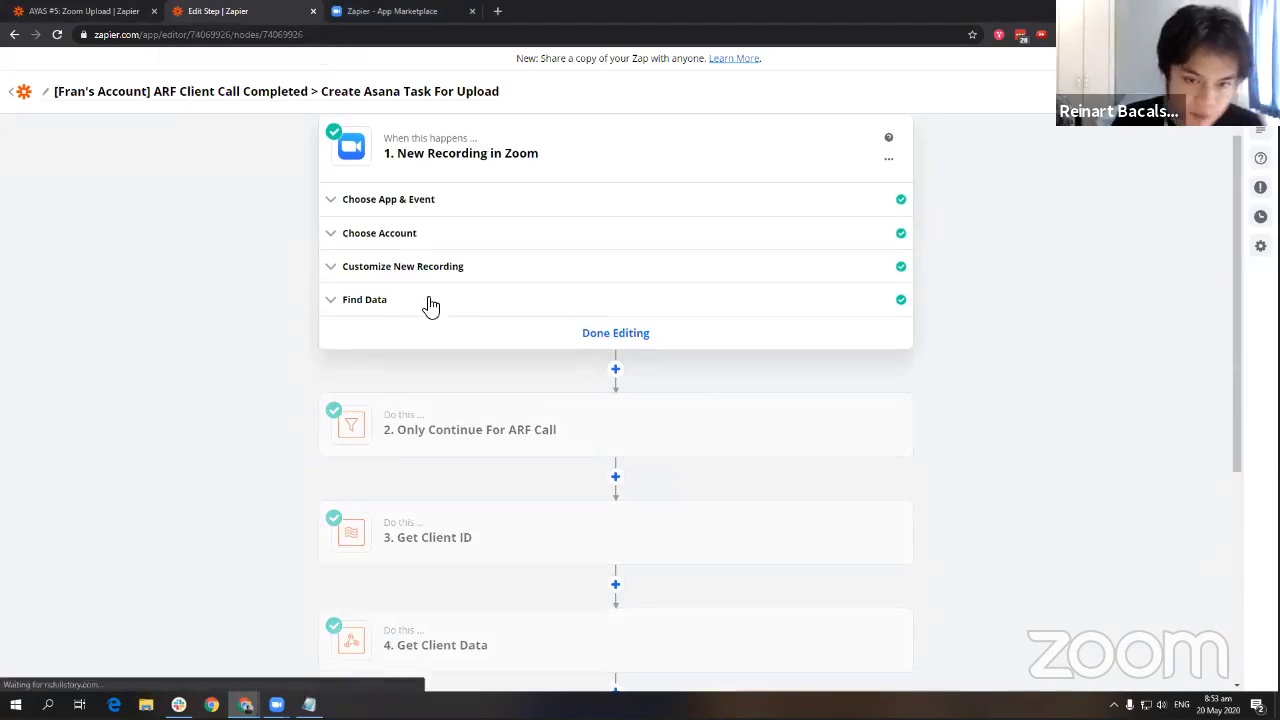
click(90, 11)
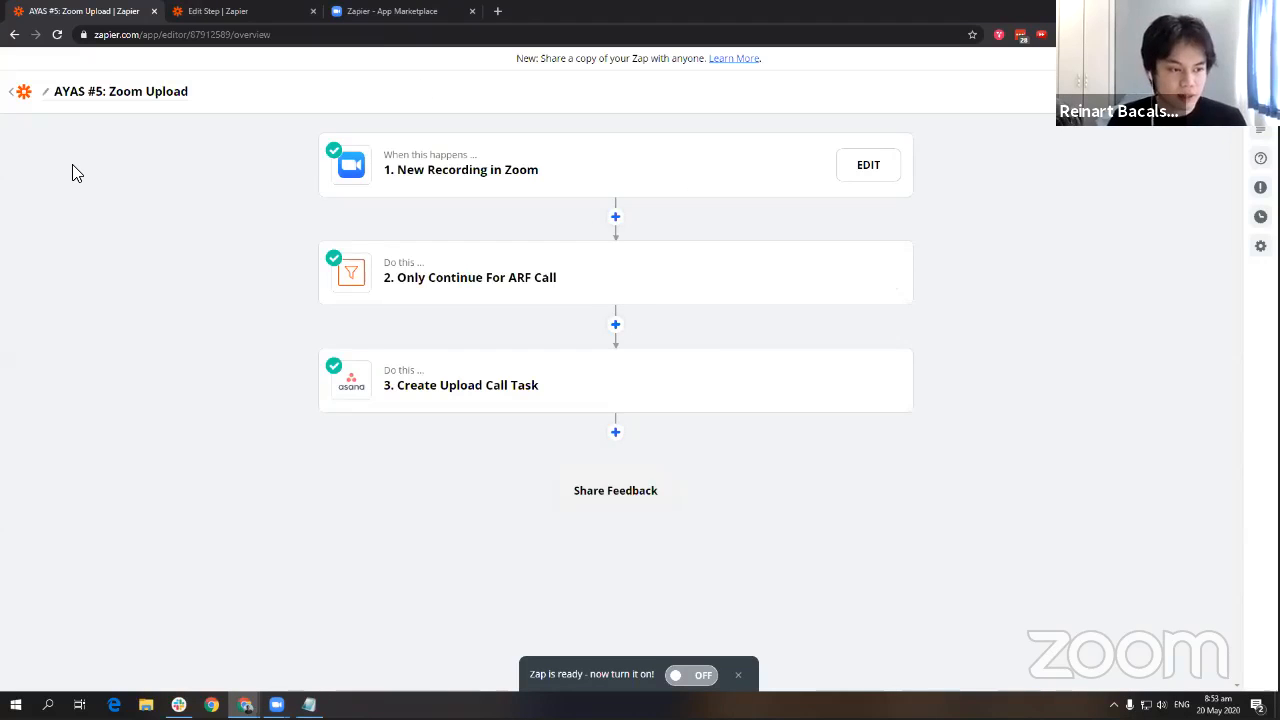
click(856, 164)
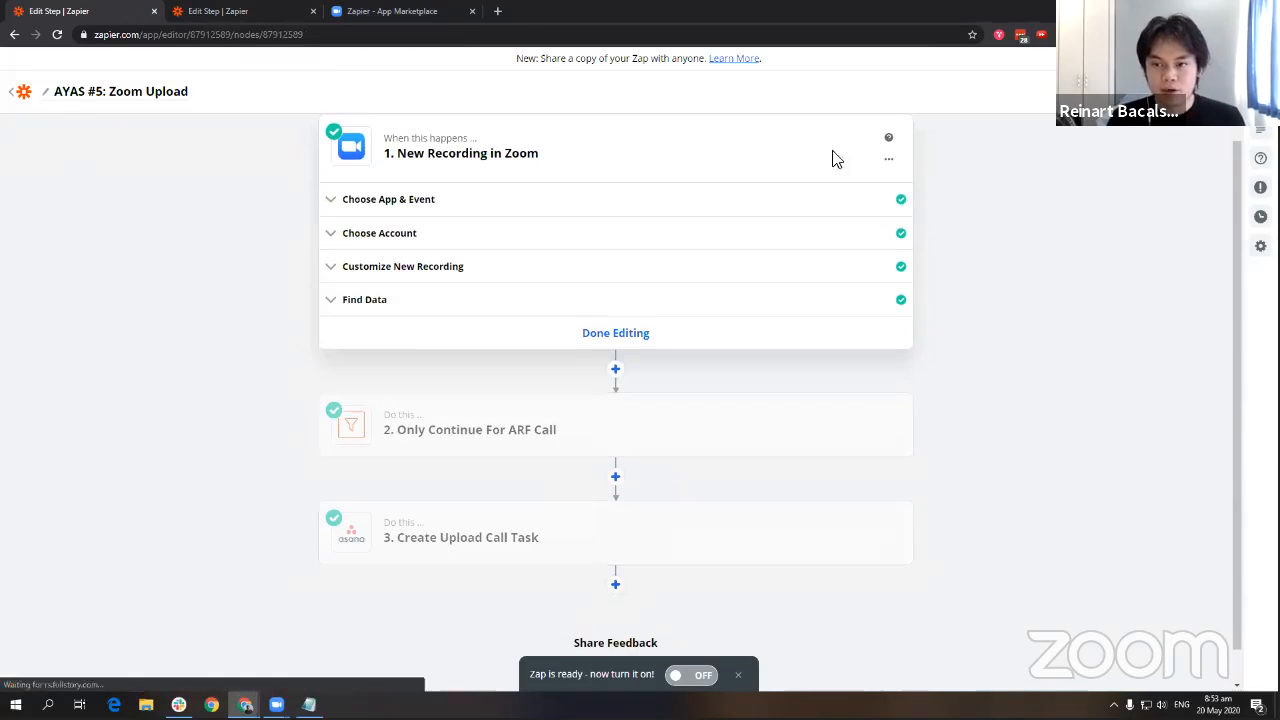
click(446, 197)
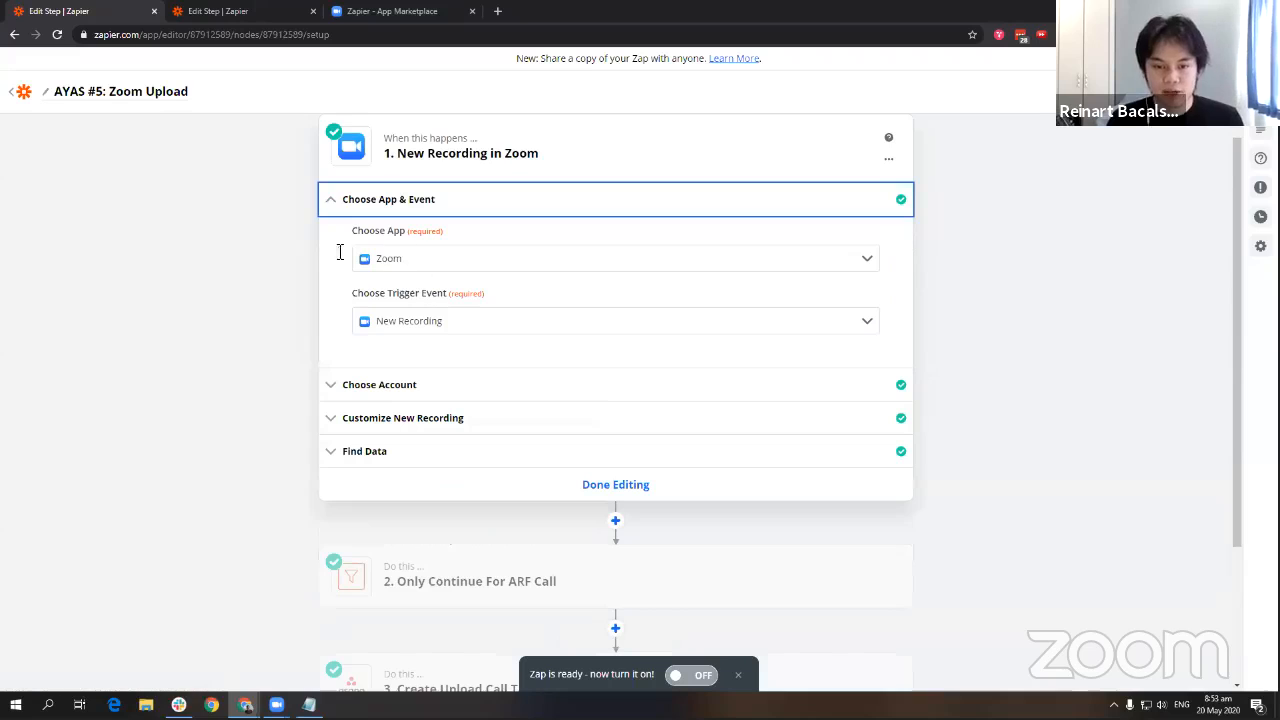
click(466, 383)
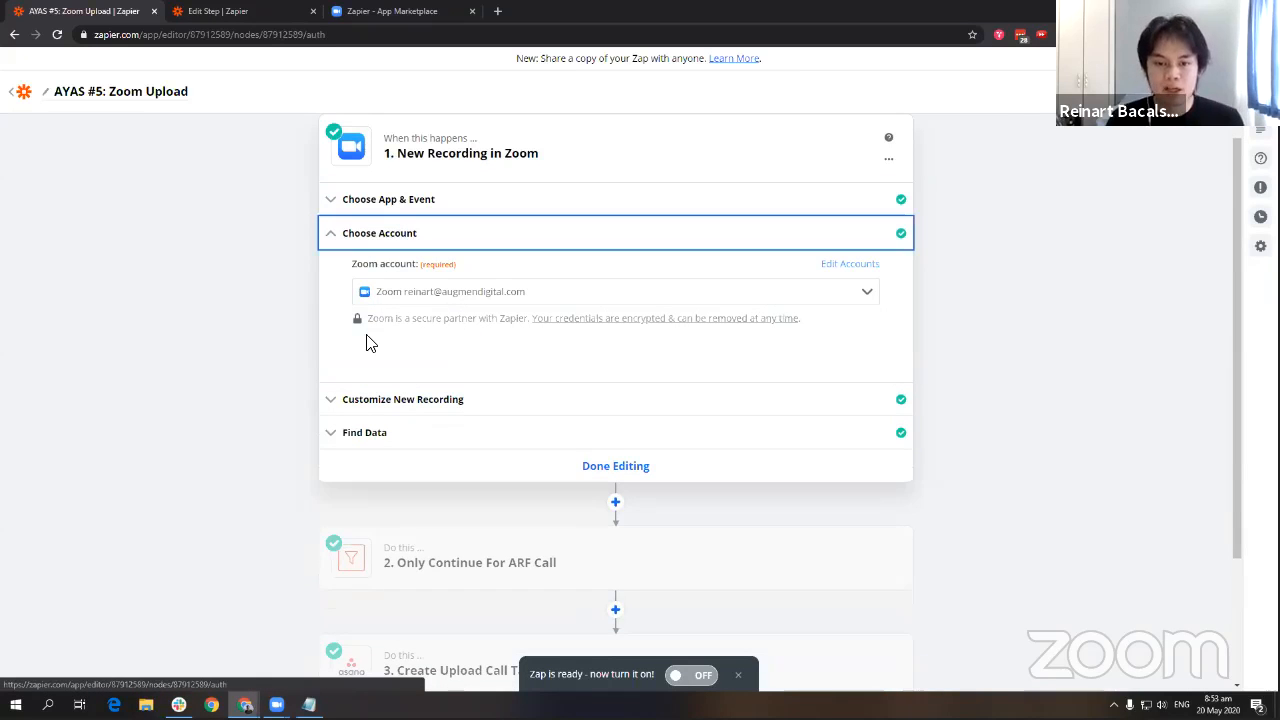
click(370, 233)
click(390, 280)
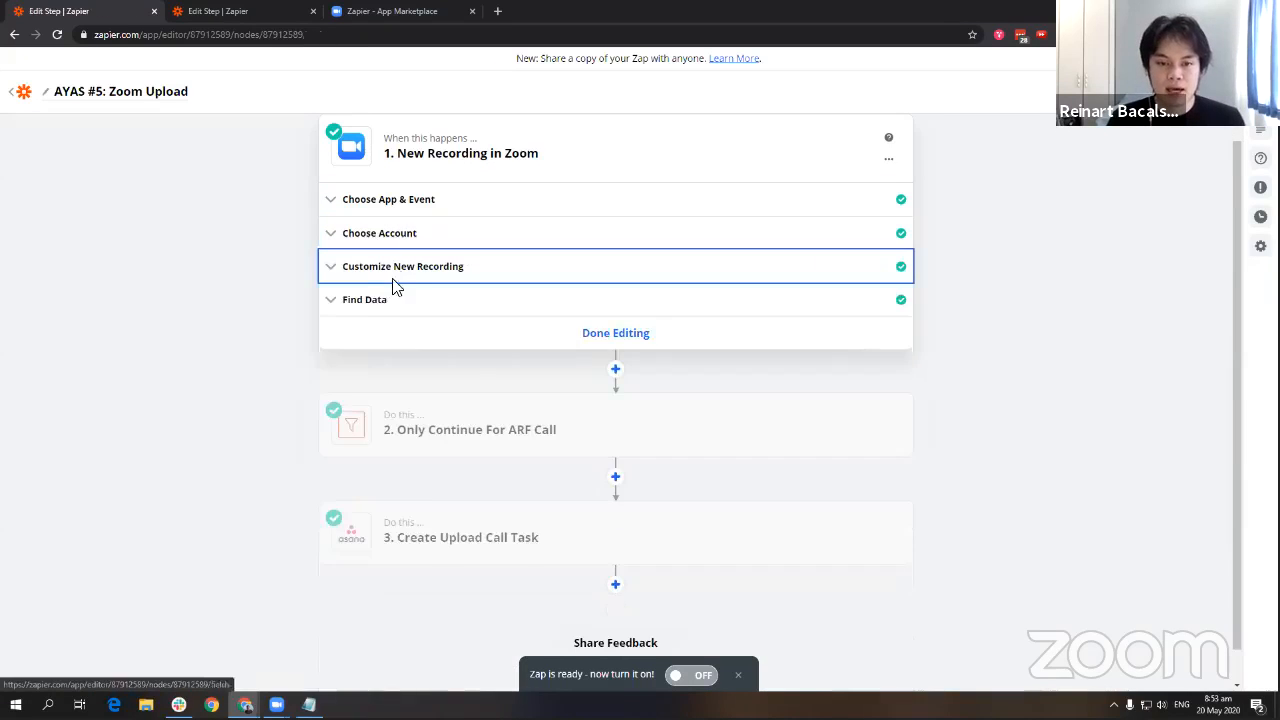
click(499, 318)
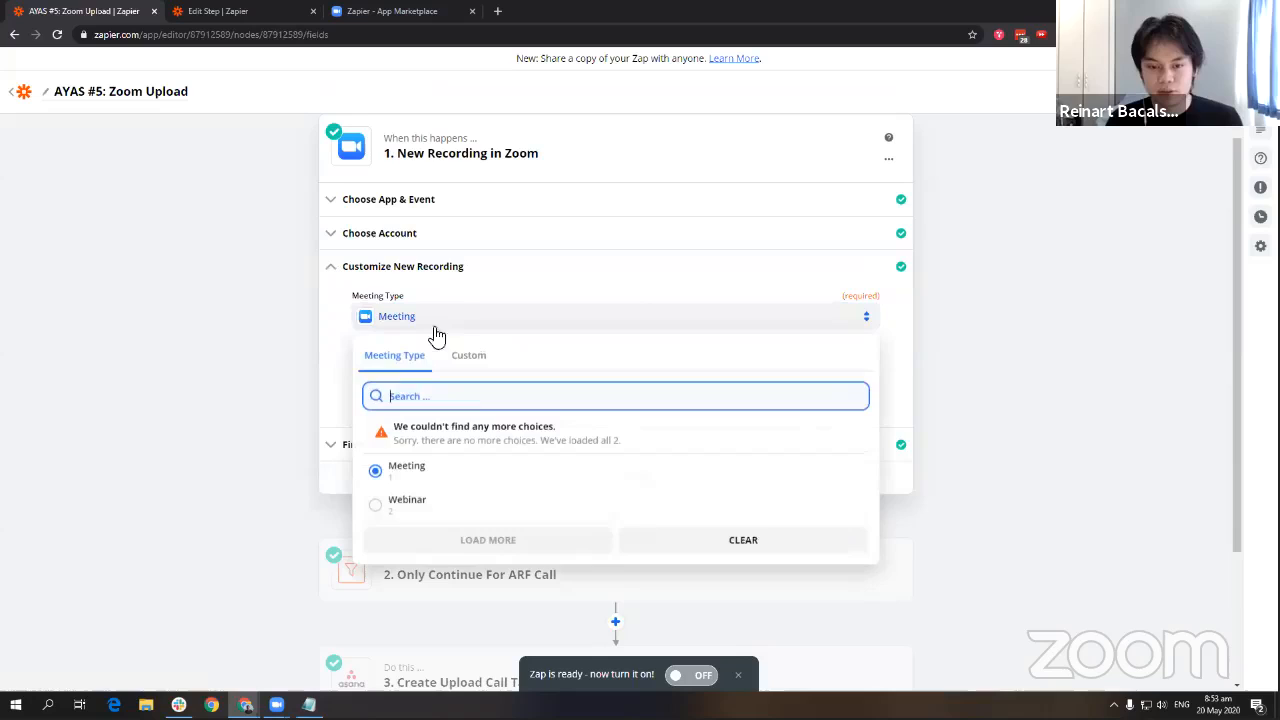
click(452, 268)
Load New Recording A as sample data and inspect its topic, start_time and share_url.
click(469, 310)
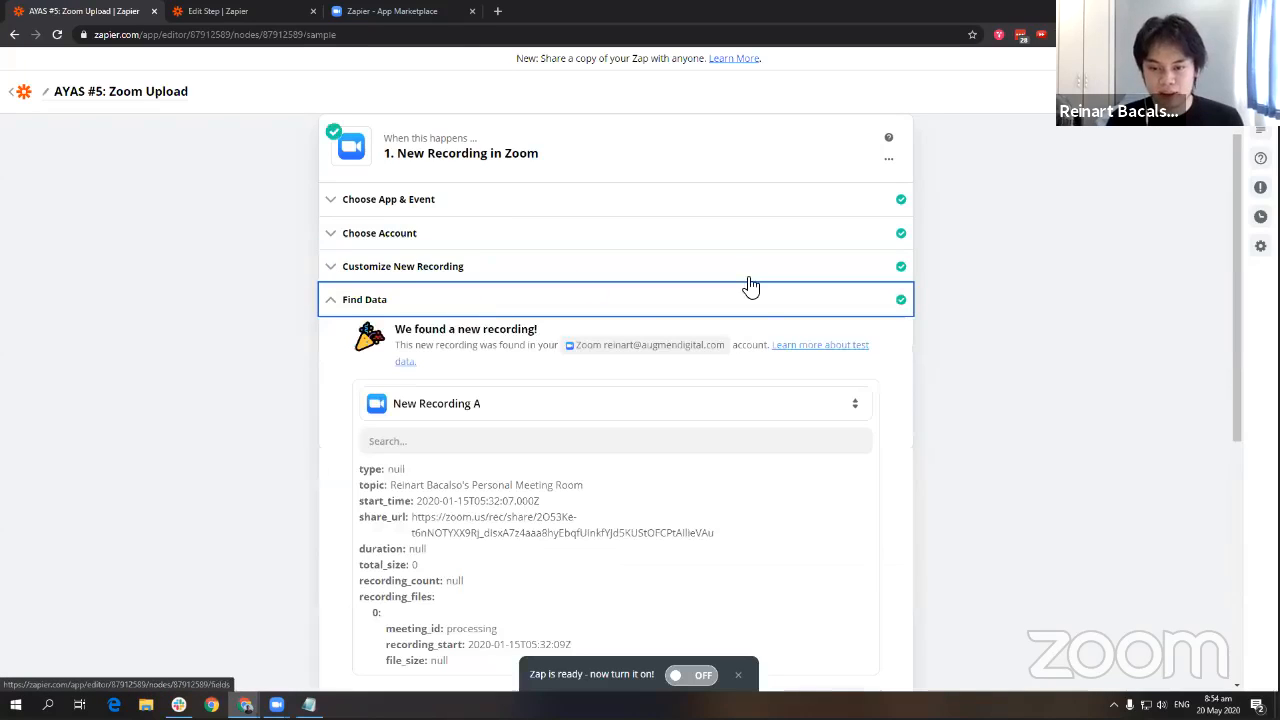
scroll(411, 336, down, 2)
scroll(430, 343, down, 1)
scroll(496, 363, up, 1)
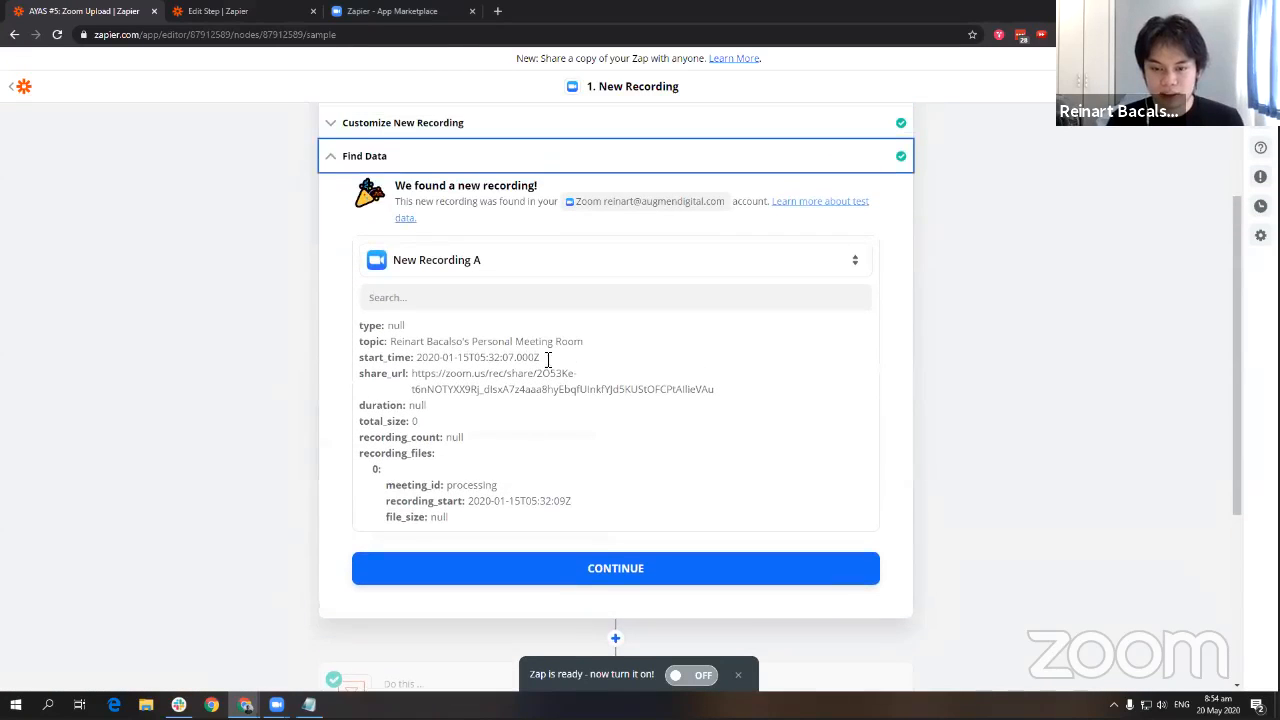
drag(593, 350, 409, 341)
click(405, 344)
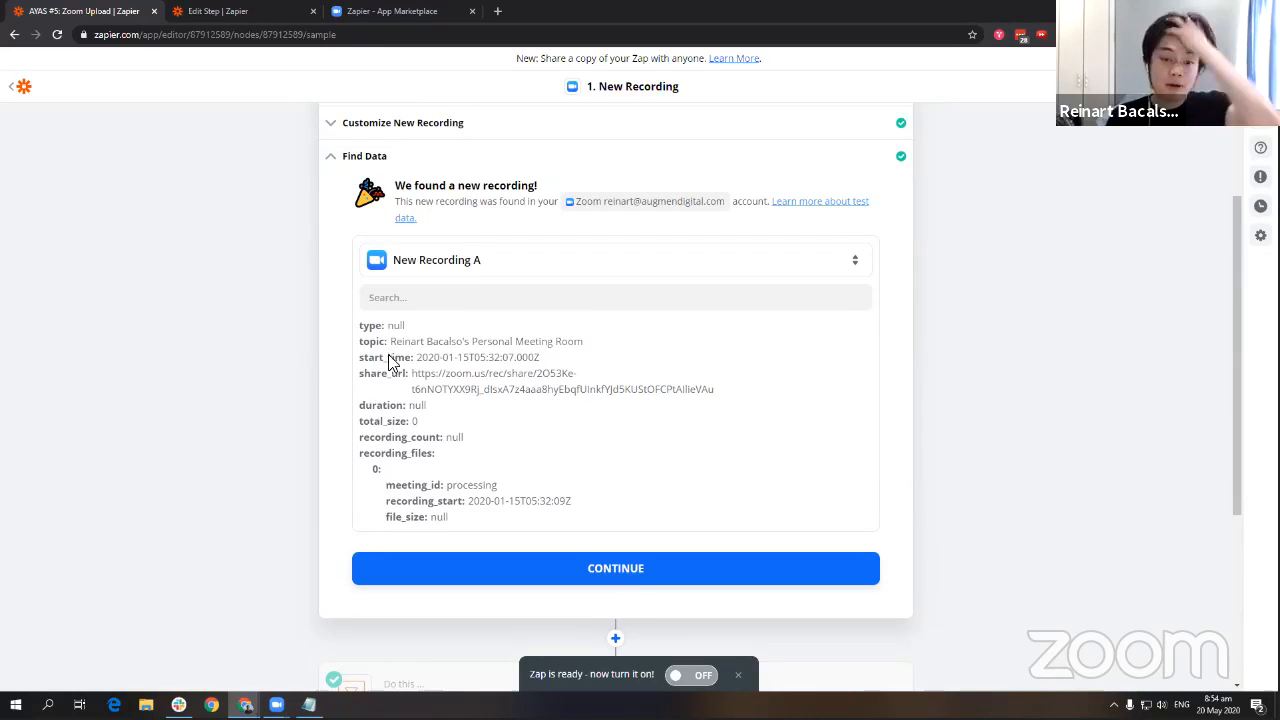
drag(390, 341, 621, 348)
click(613, 342)
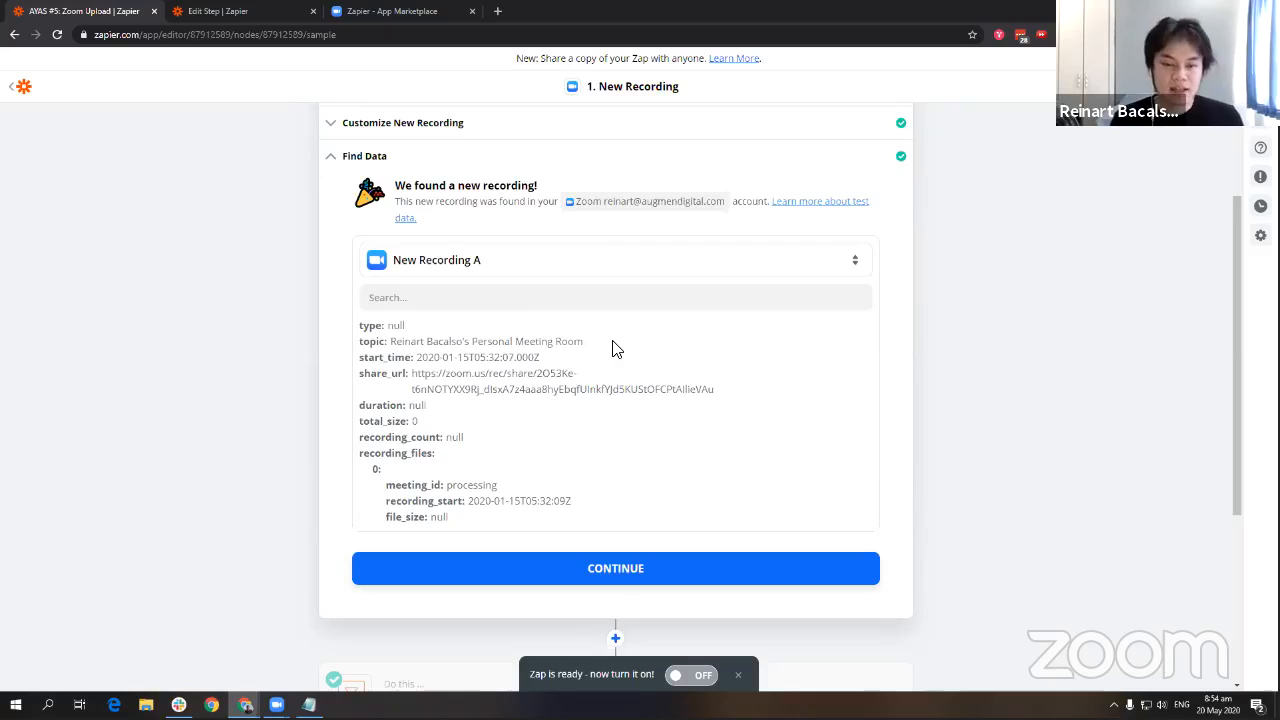
drag(718, 389, 427, 377)
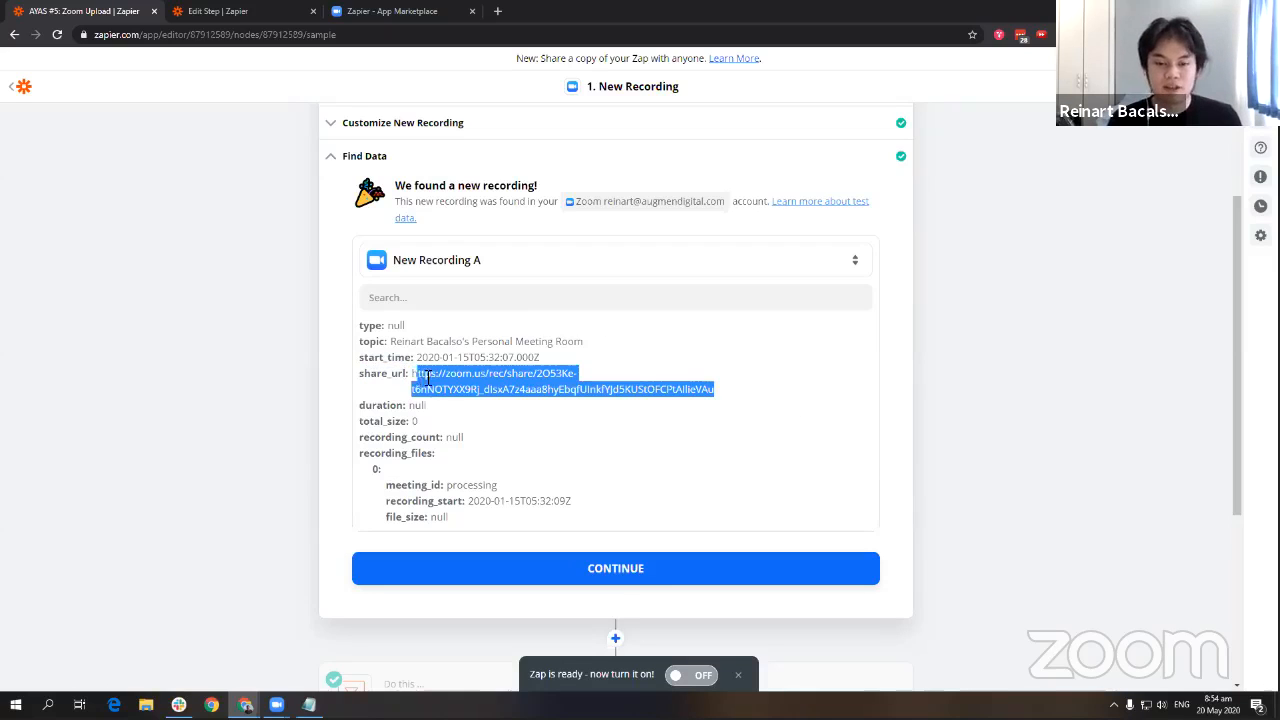
click(476, 378)
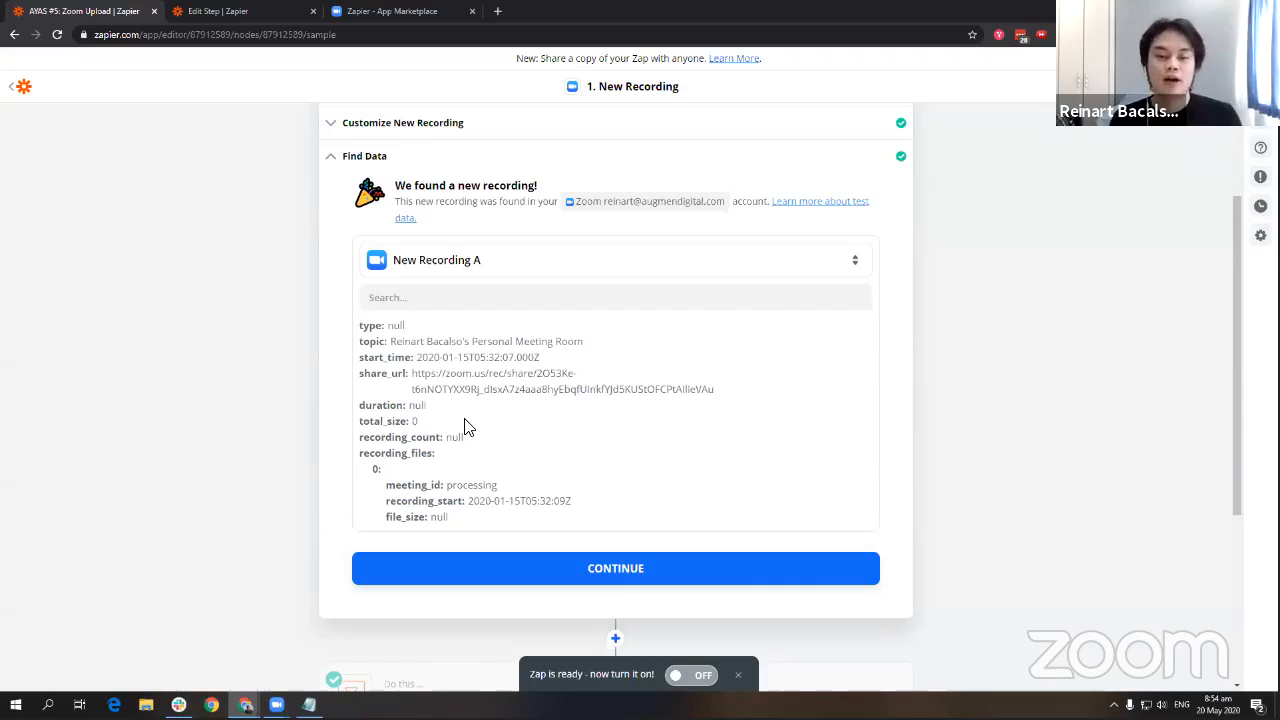
Skip the test, then retest the Zoom trigger to fetch New Recording A as sample.
click(757, 258)
click(517, 371)
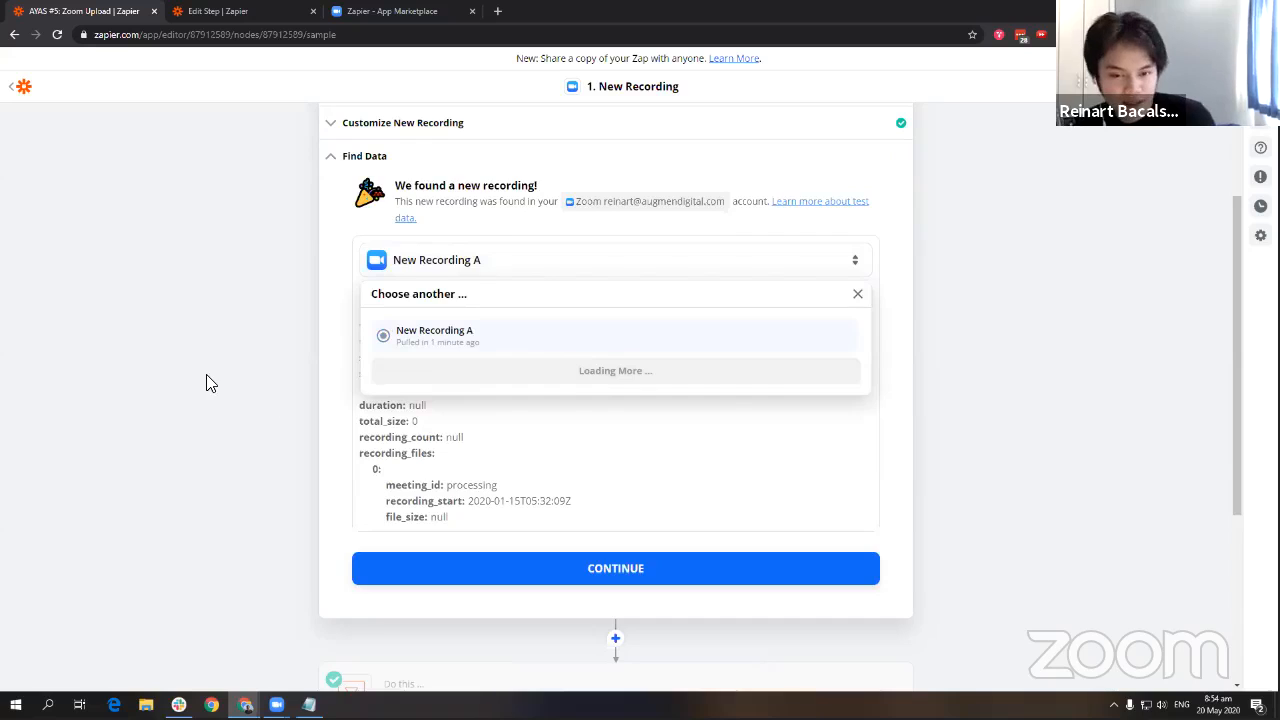
click(650, 456)
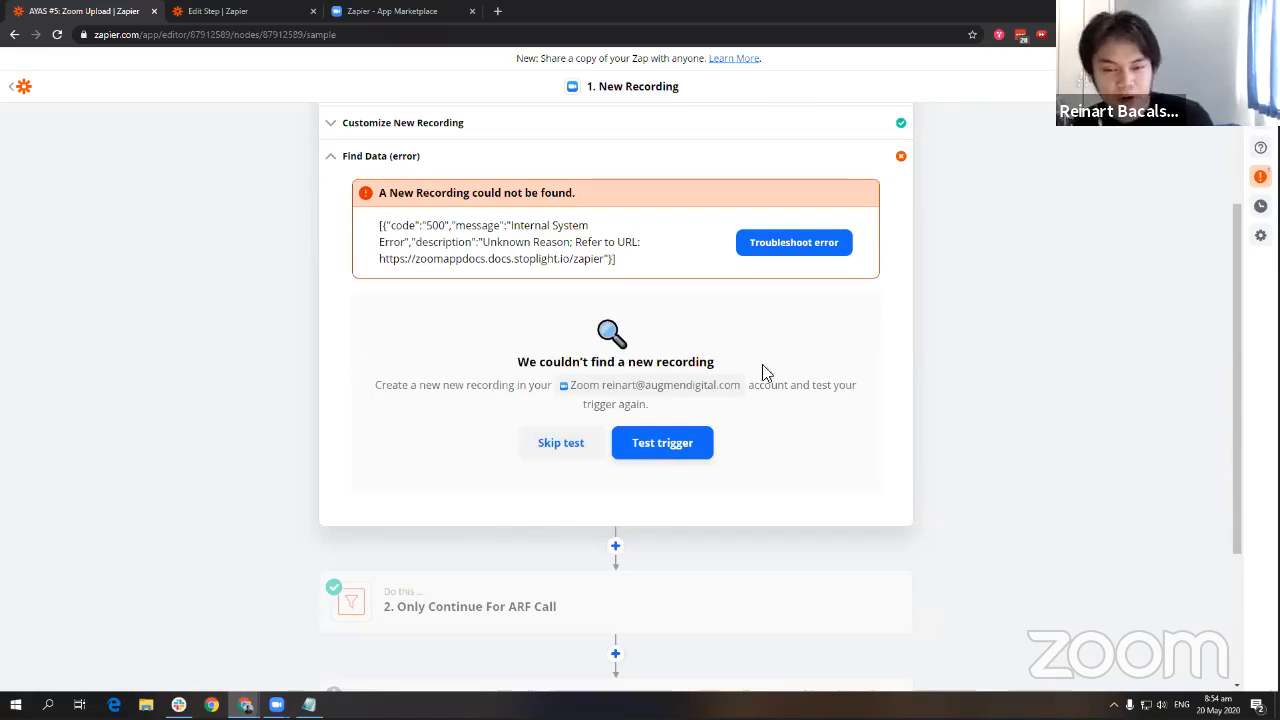
click(664, 449)
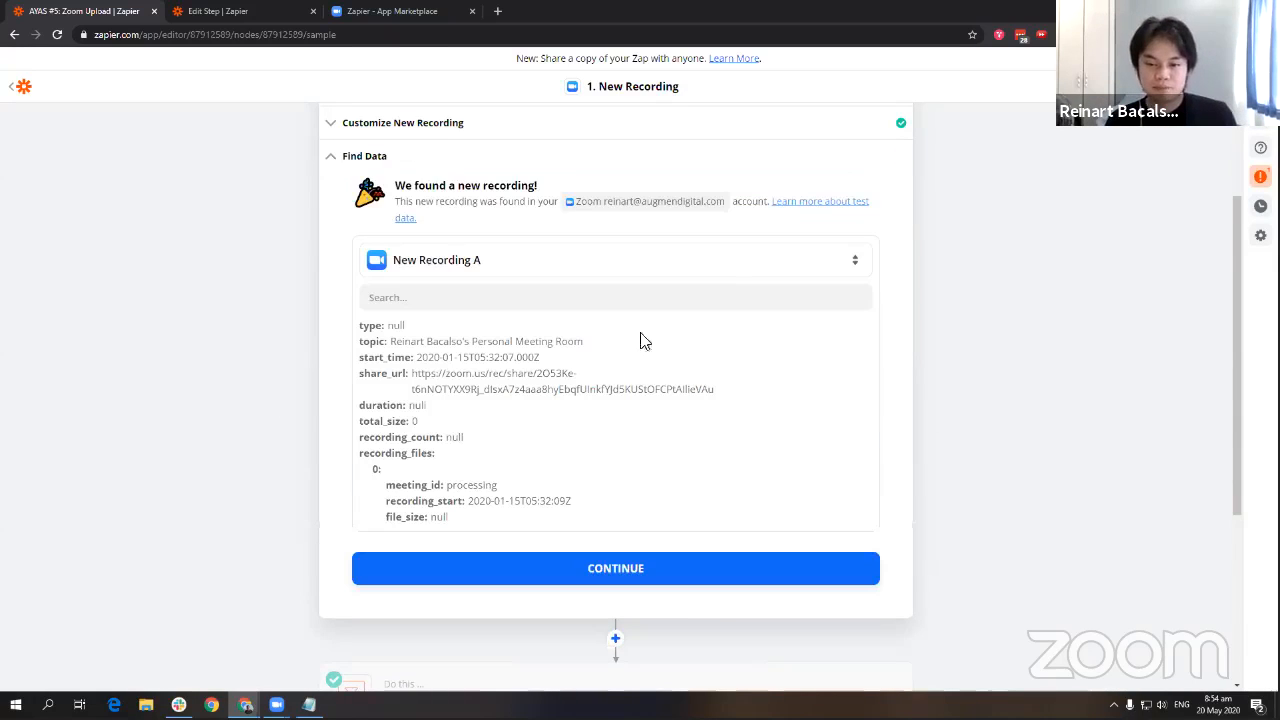
click(623, 270)
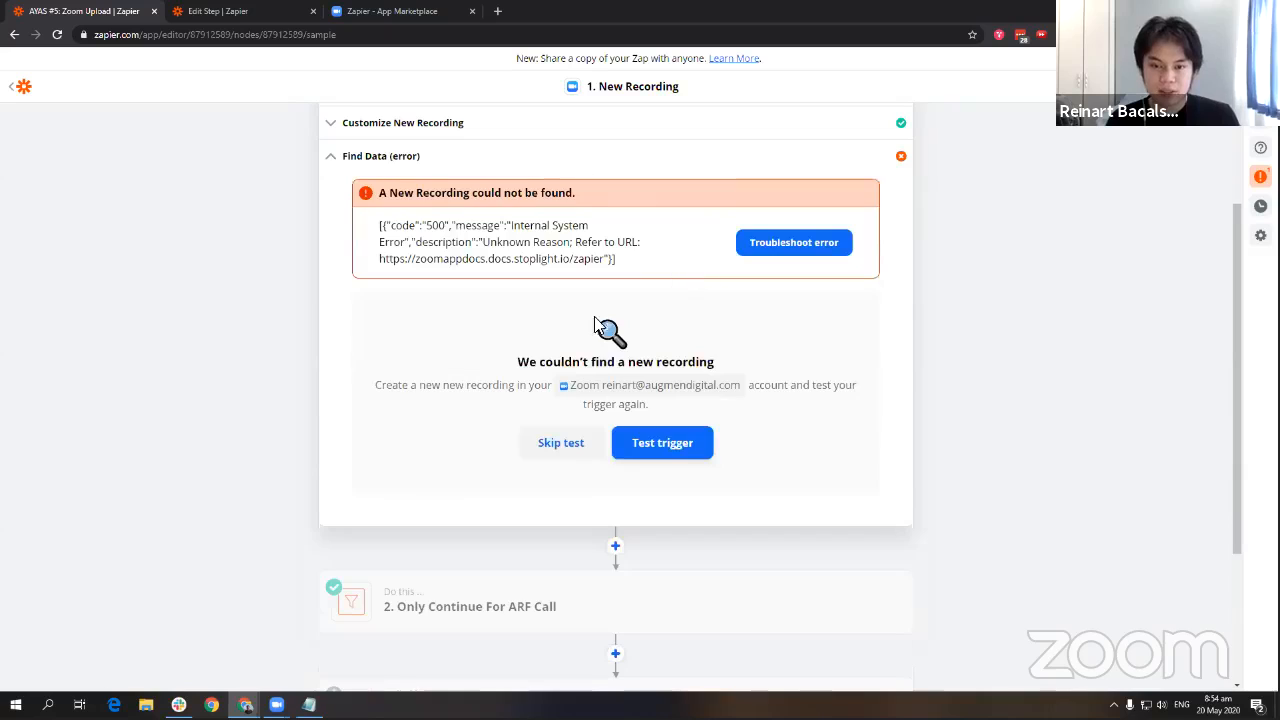
click(551, 443)
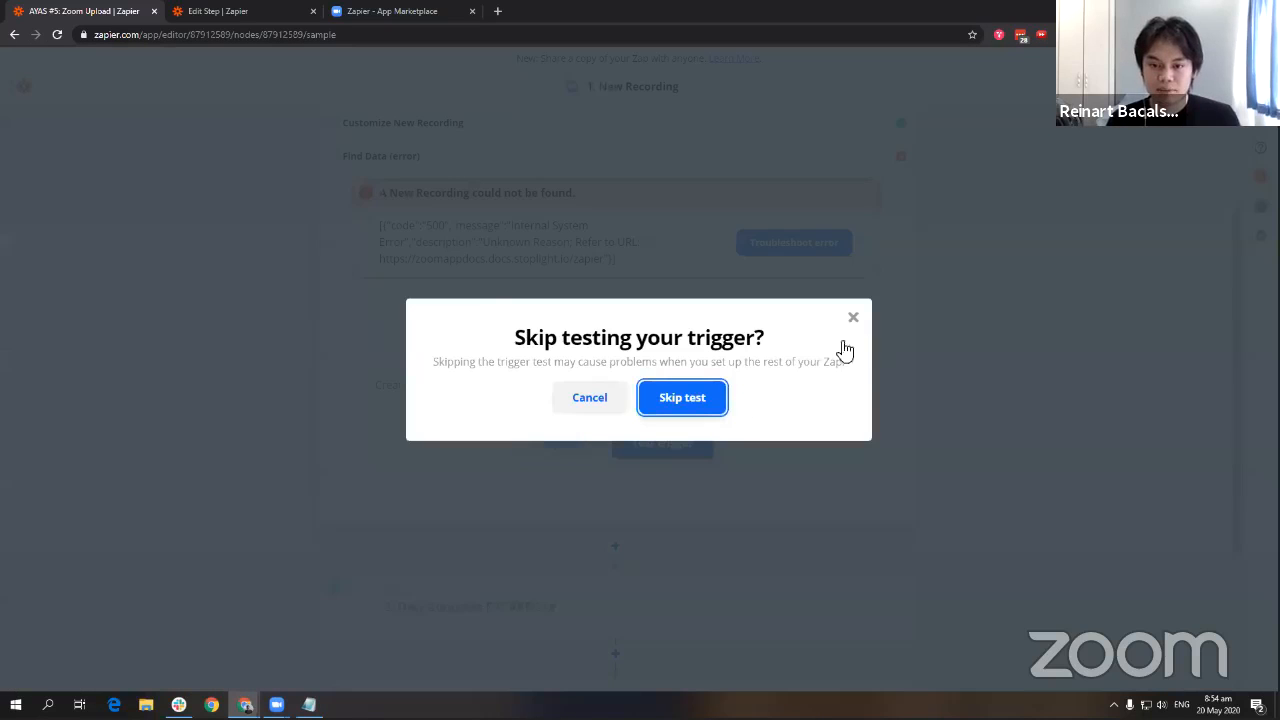
click(851, 318)
click(667, 444)
click(500, 265)
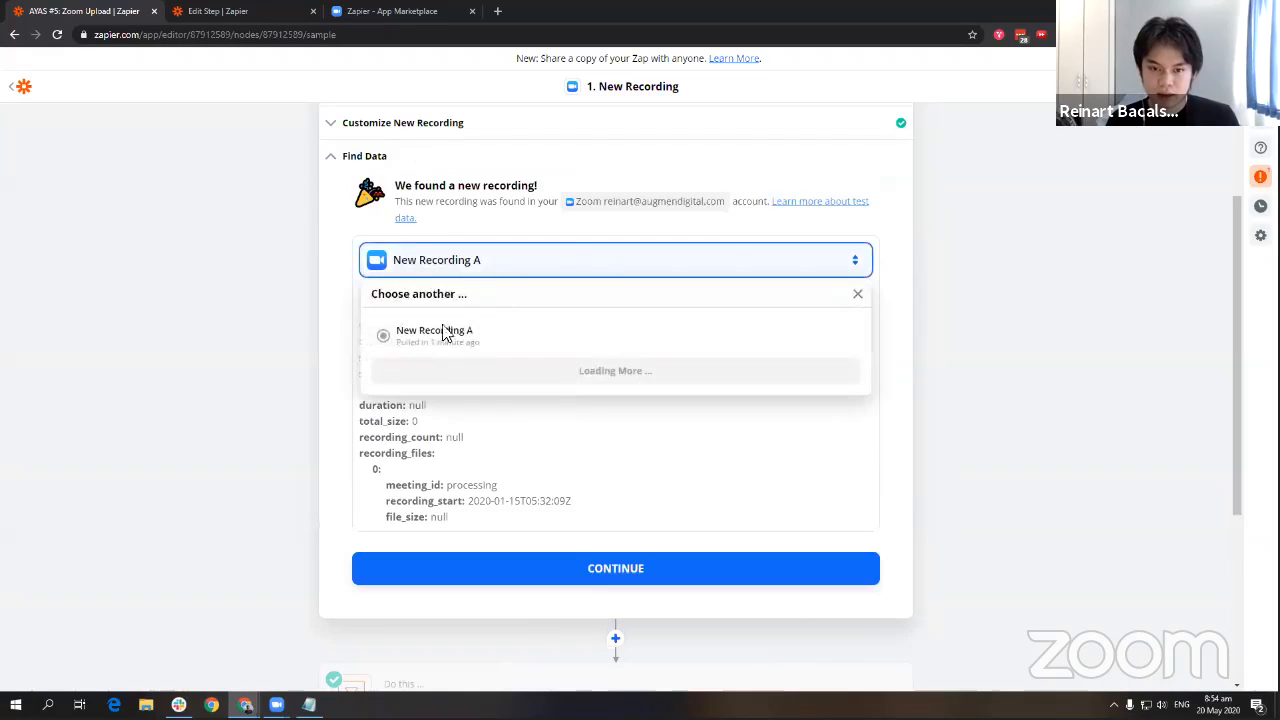
click(457, 210)
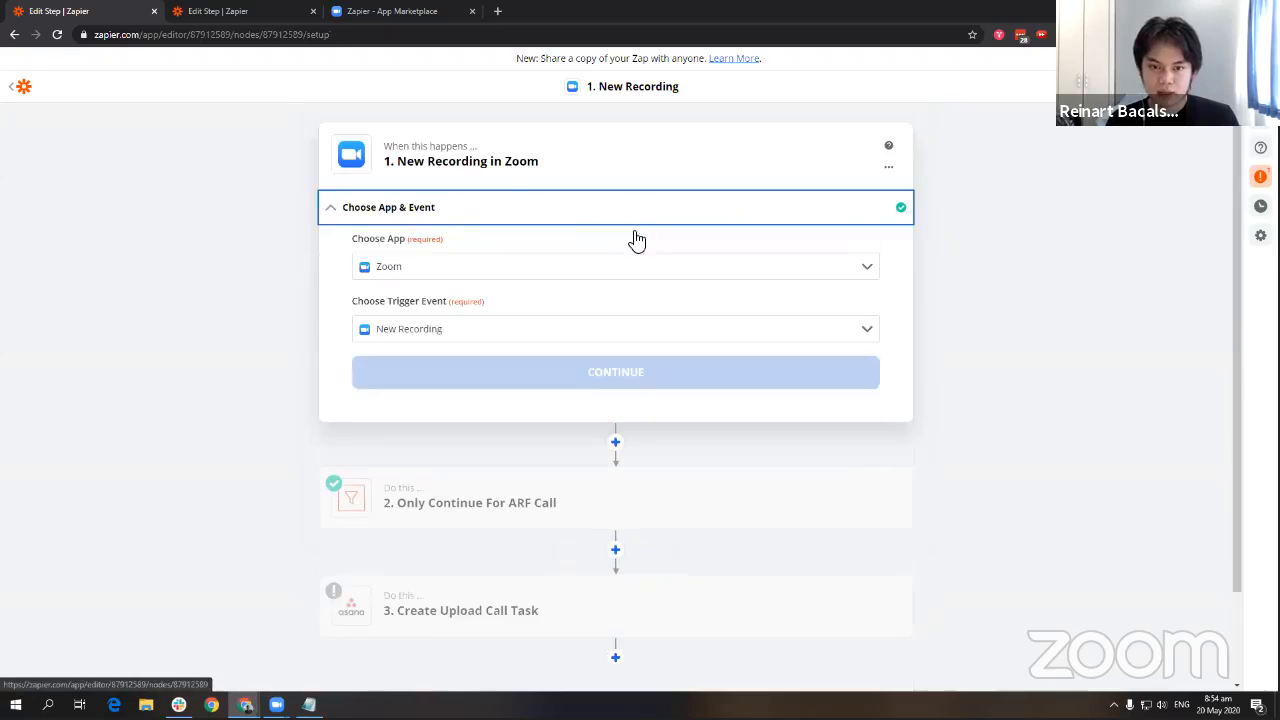
In the ARF Client Call Completed Zap, inspect the Zoom trigger's sample recording topic and steps.
click(250, 11)
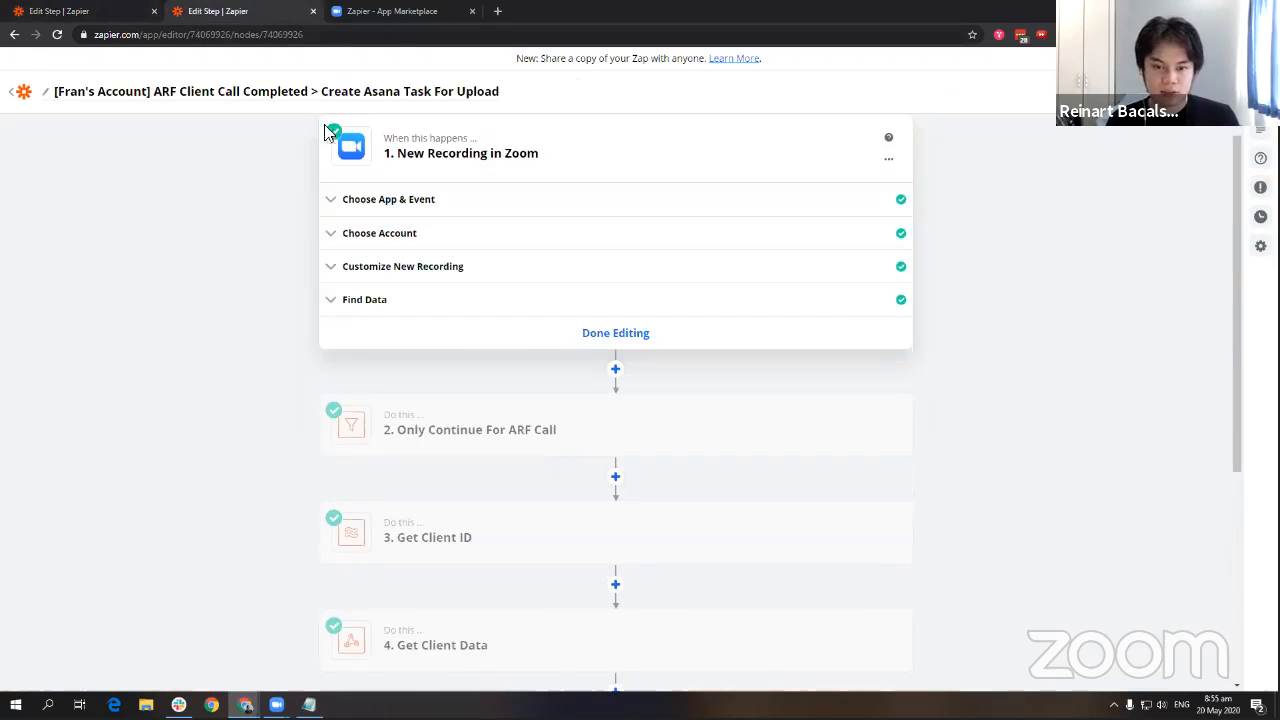
click(423, 268)
click(355, 445)
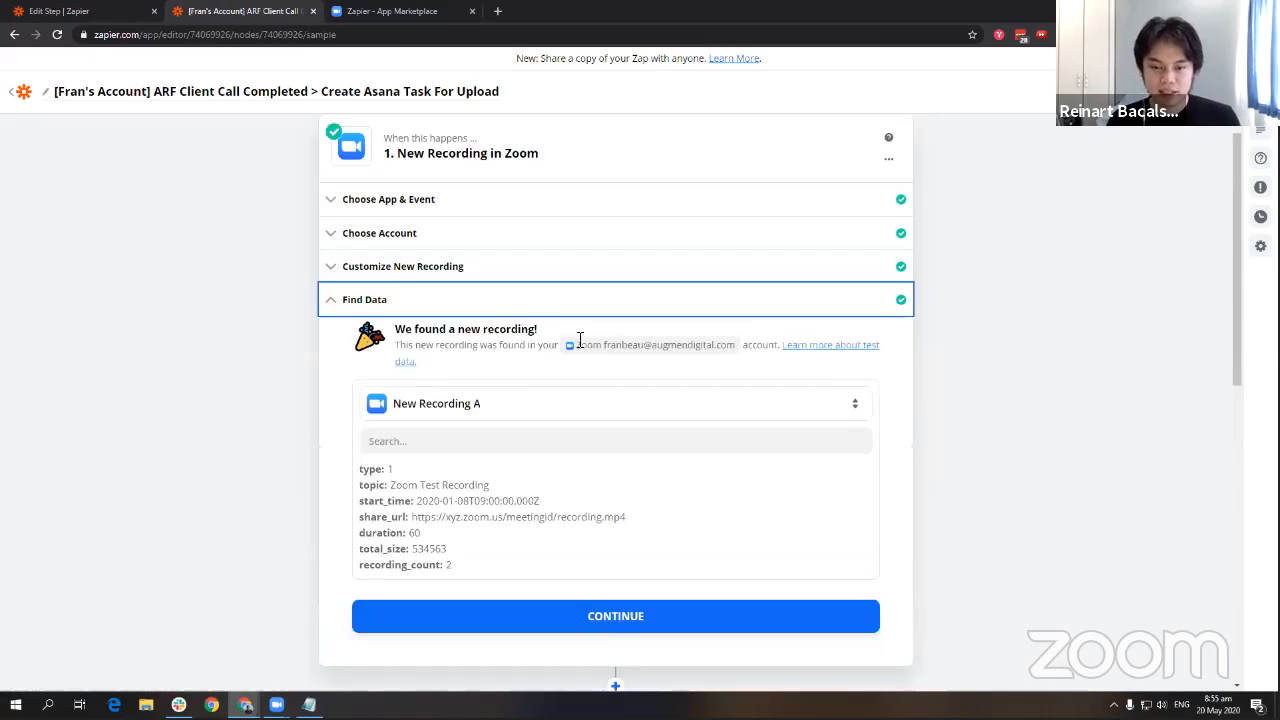
drag(392, 418, 514, 418)
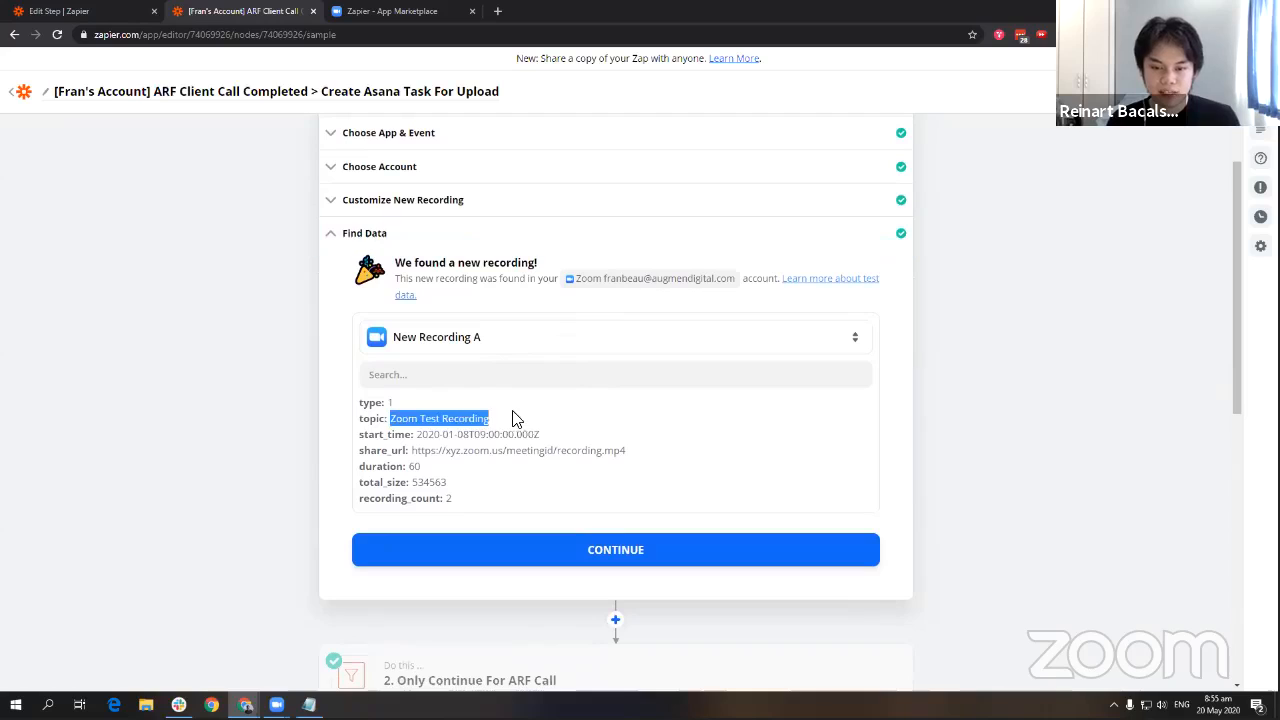
click(415, 230)
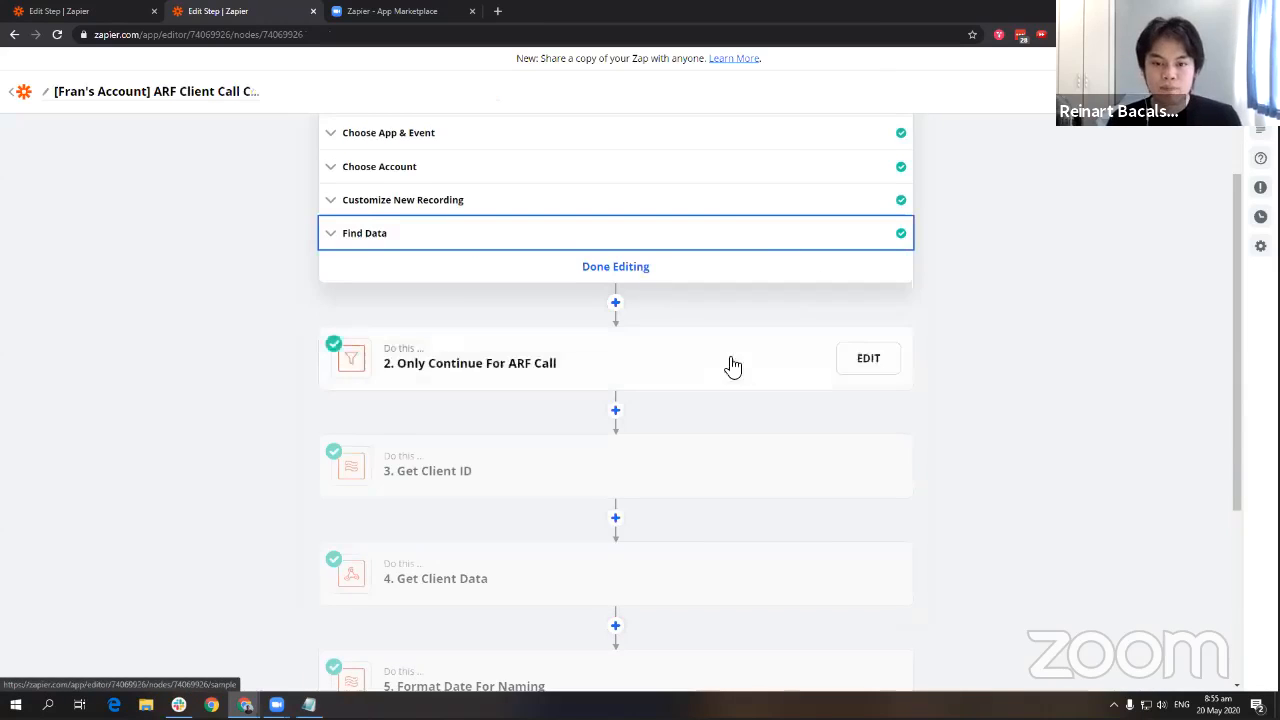
scroll(600, 368, up, 1)
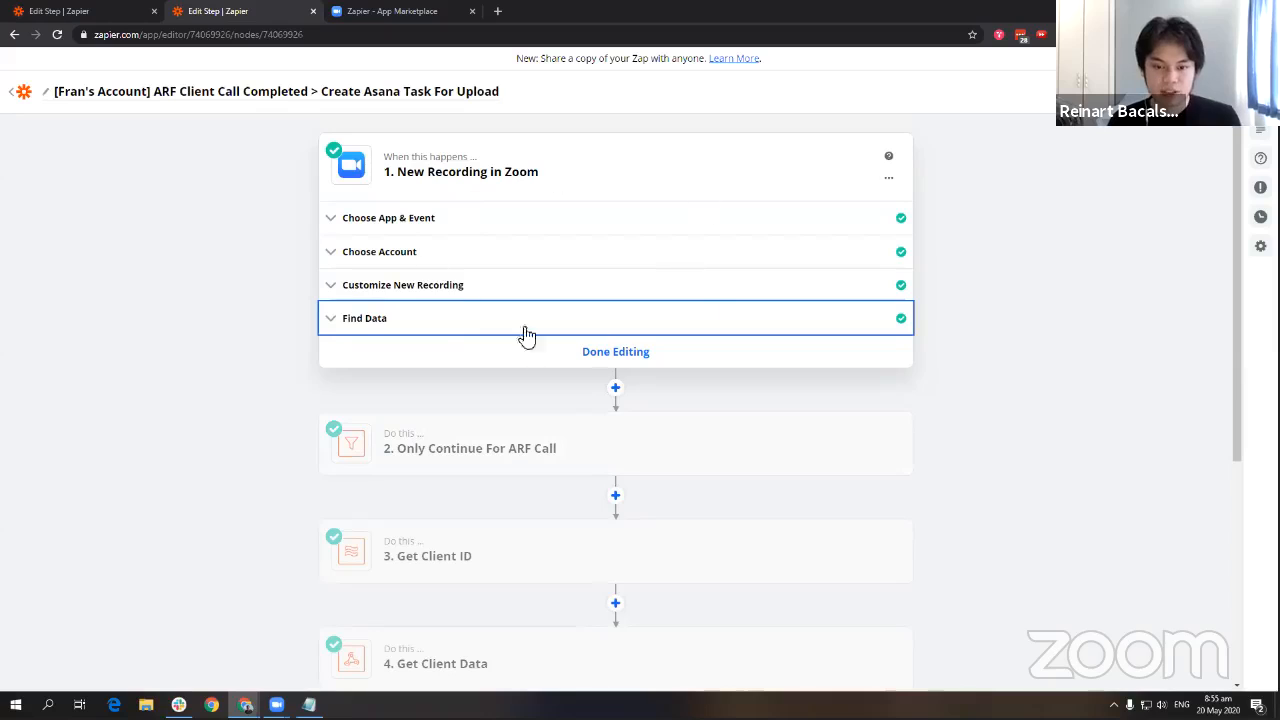
scroll(548, 268, down, 3)
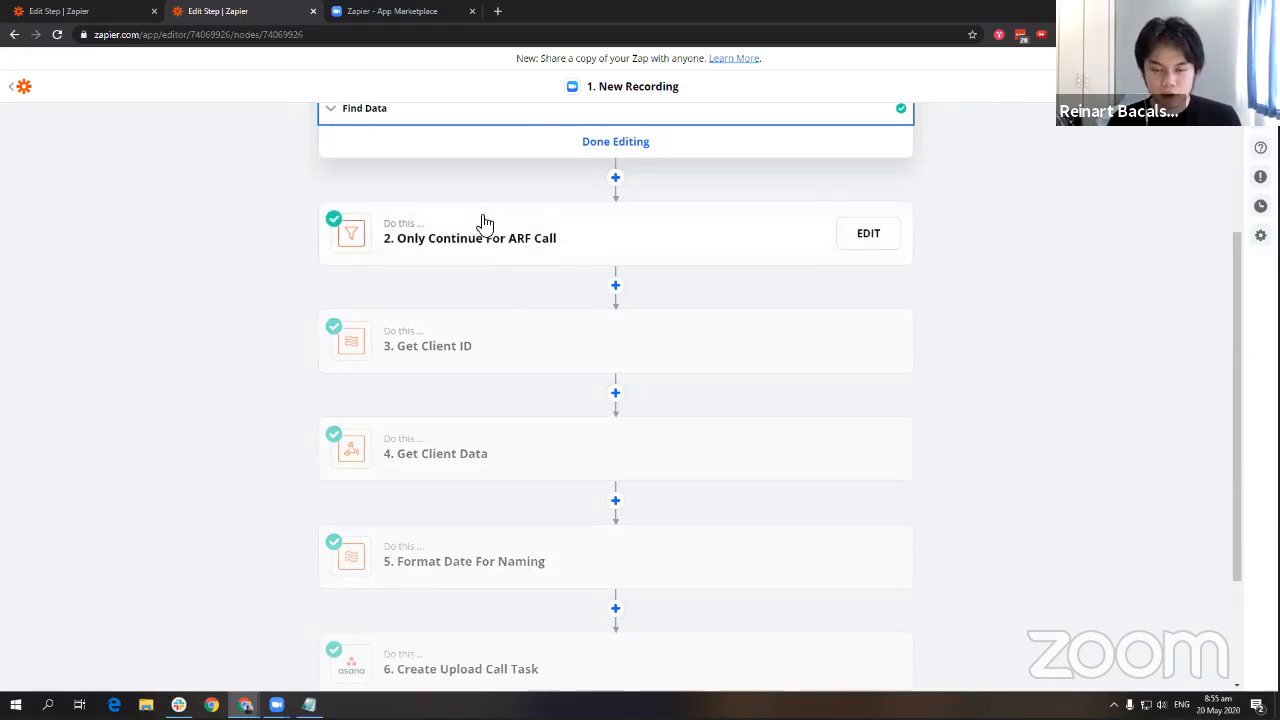
scroll(470, 400, down, 2)
scroll(420, 365, up, 5)
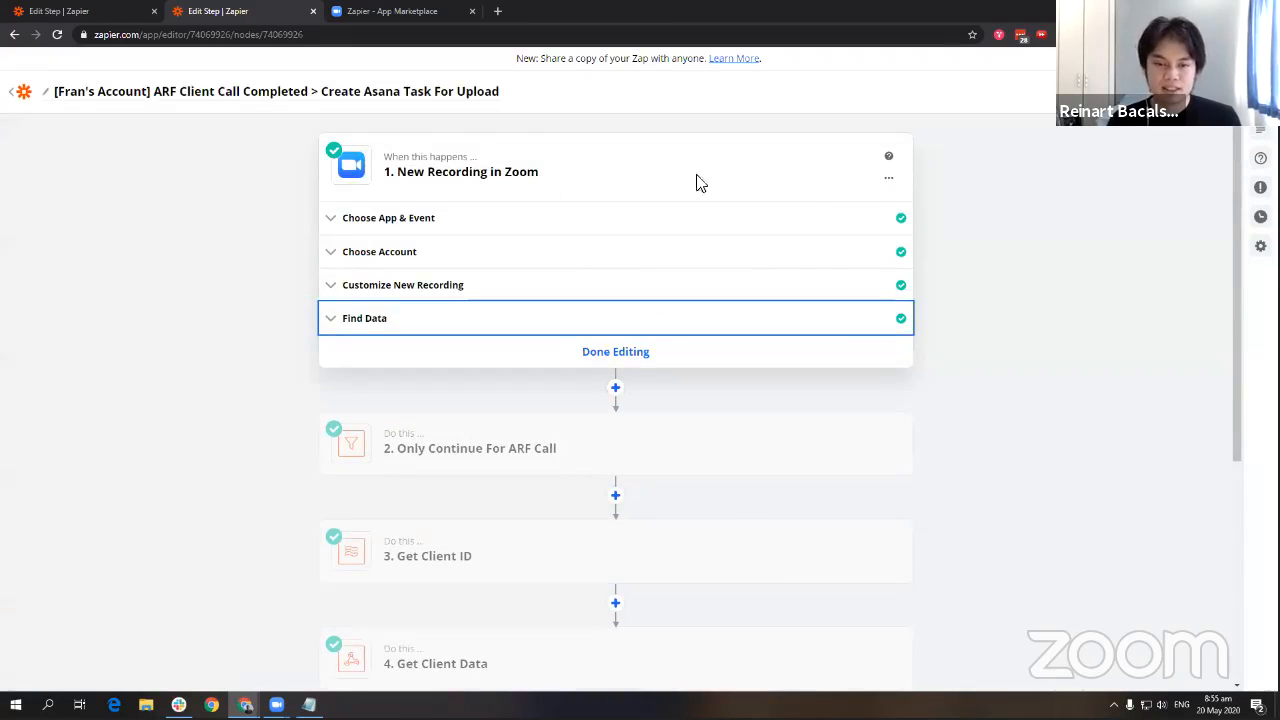
Add an Asana step with the Create Task action right after the Zoom trigger.
click(615, 387)
text(as)
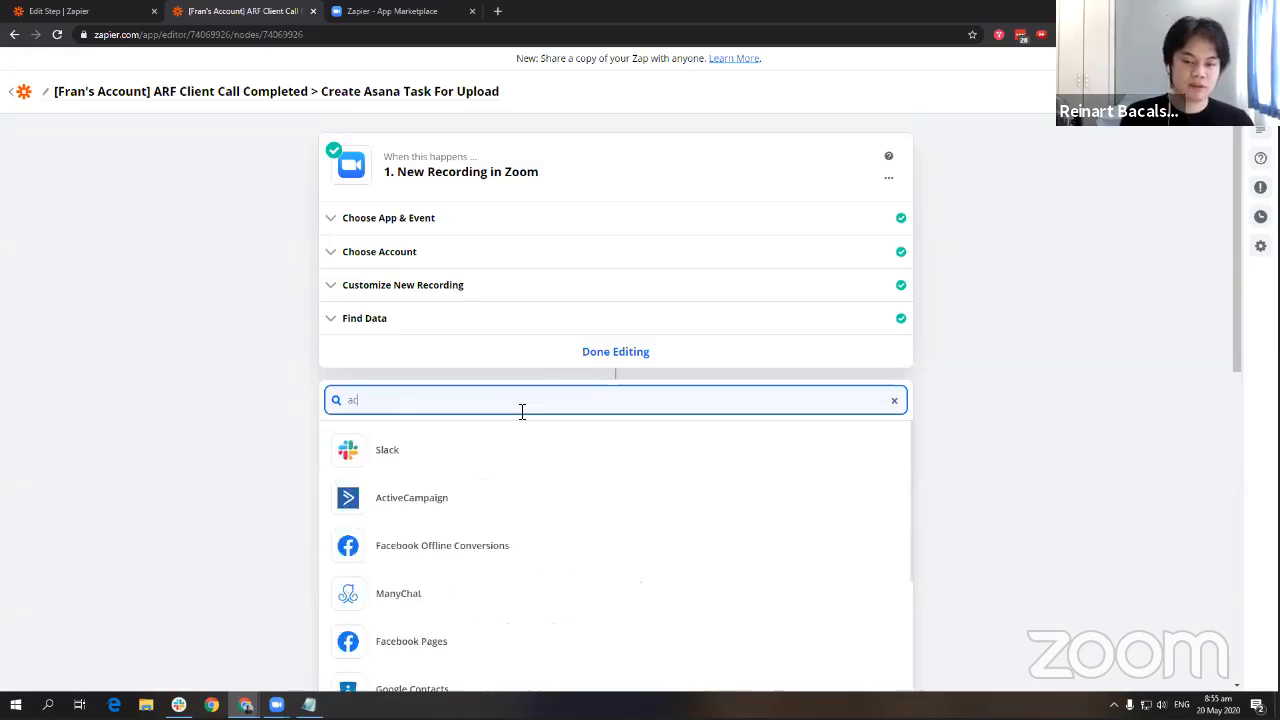
text(ana)
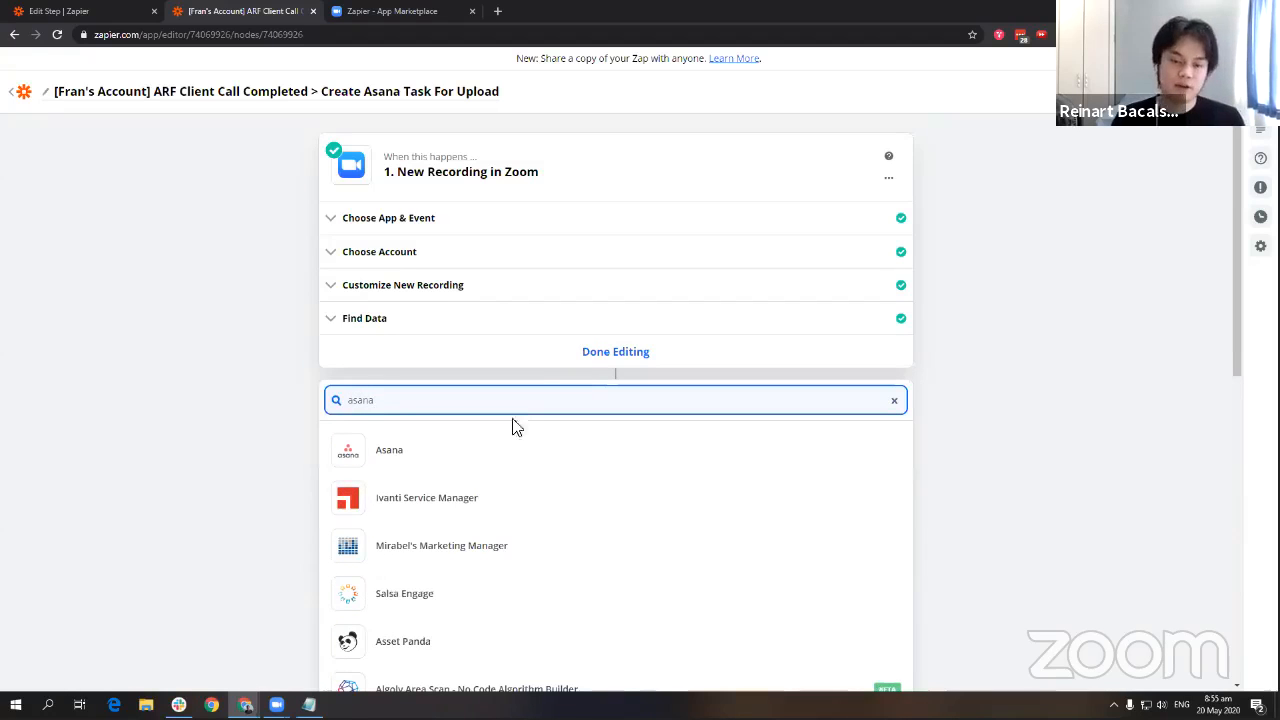
click(523, 446)
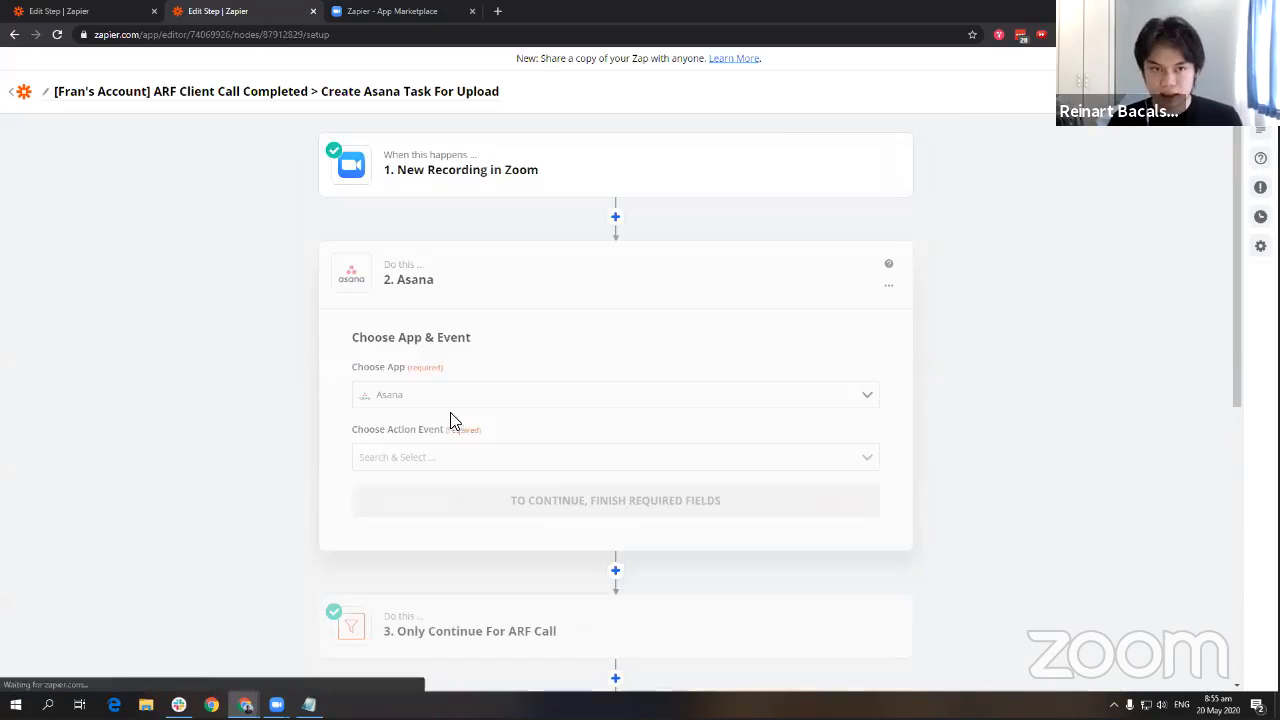
click(462, 460)
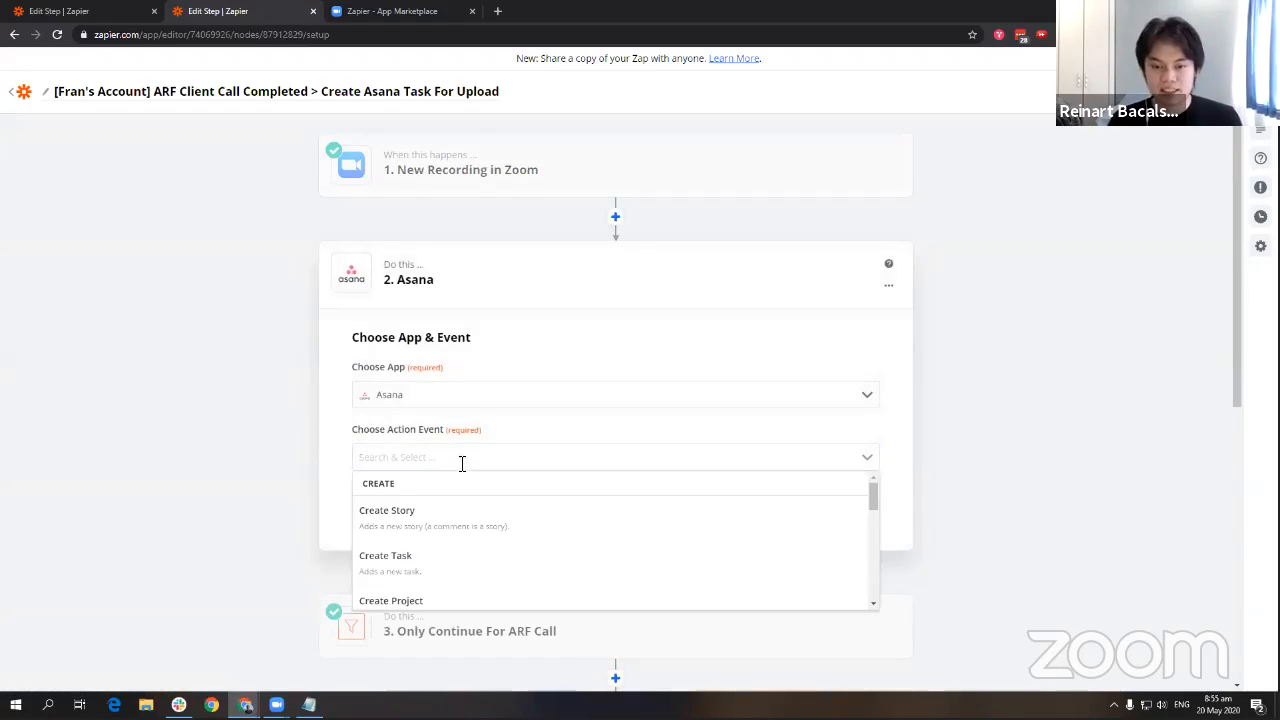
click(466, 575)
click(530, 495)
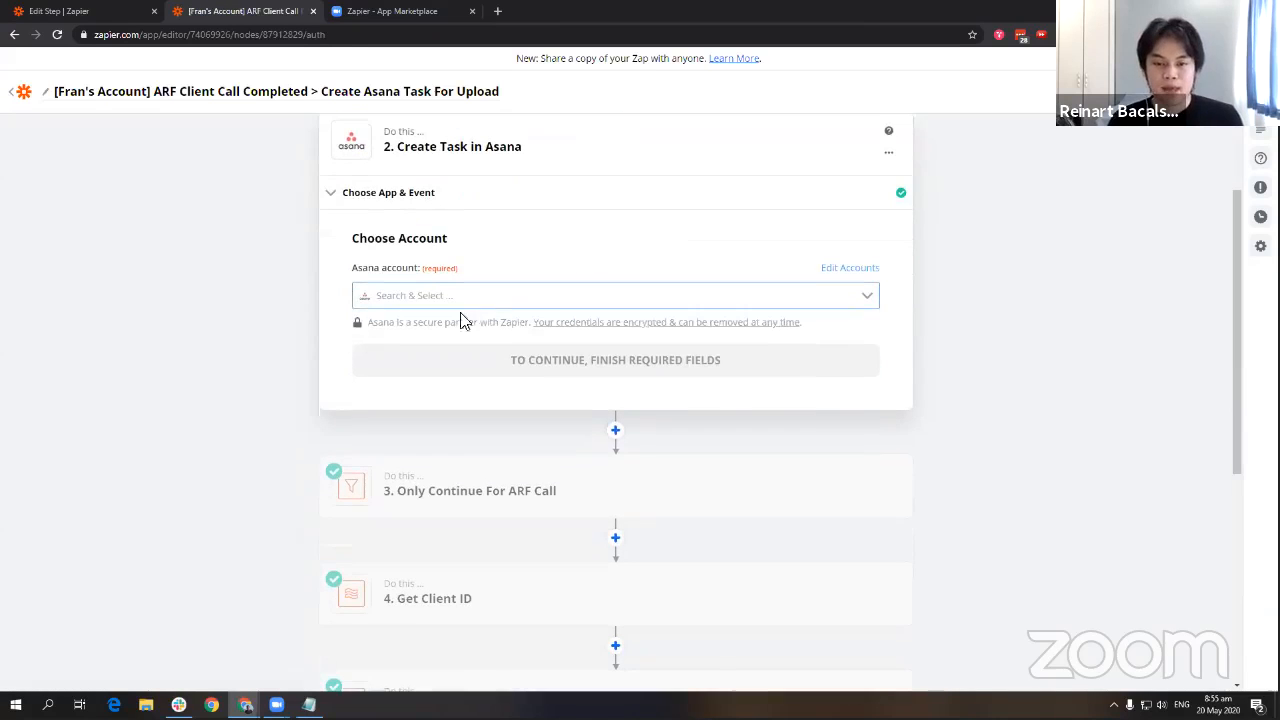
Connect the Asana account and set workspace Augmen Digital and project Fulfillment: Other Tasks.
click(531, 291)
click(502, 376)
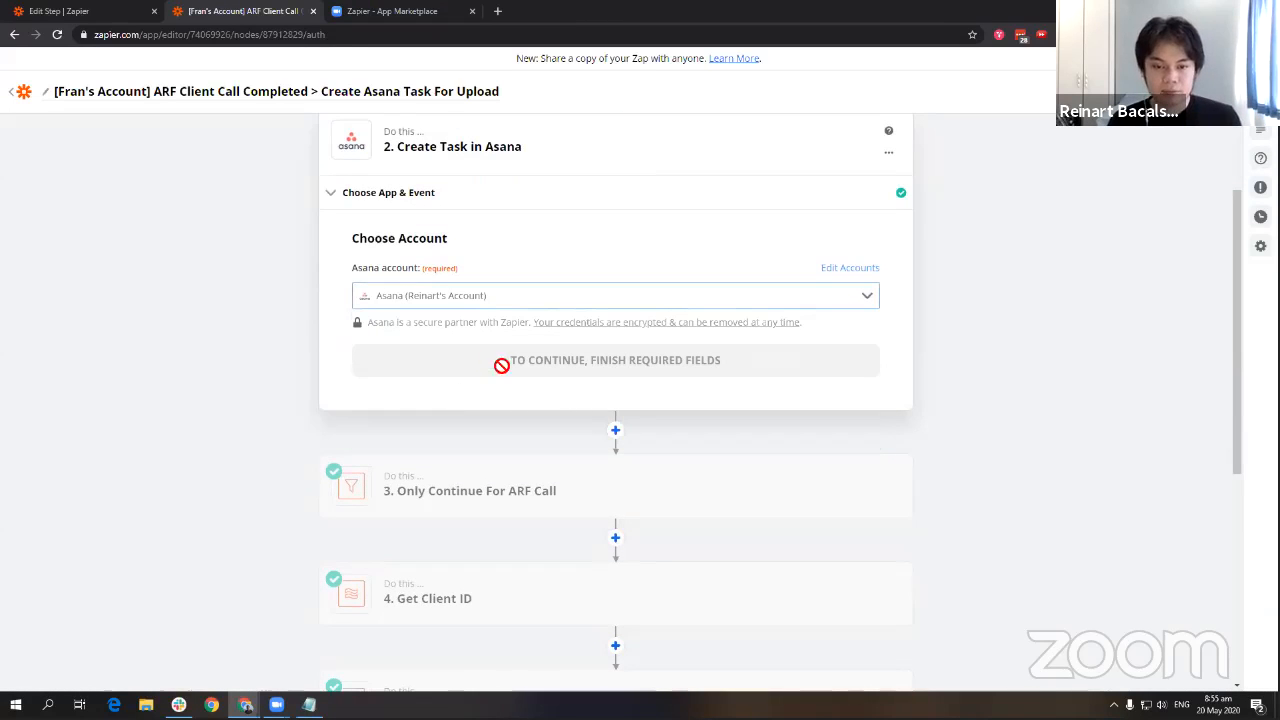
click(484, 372)
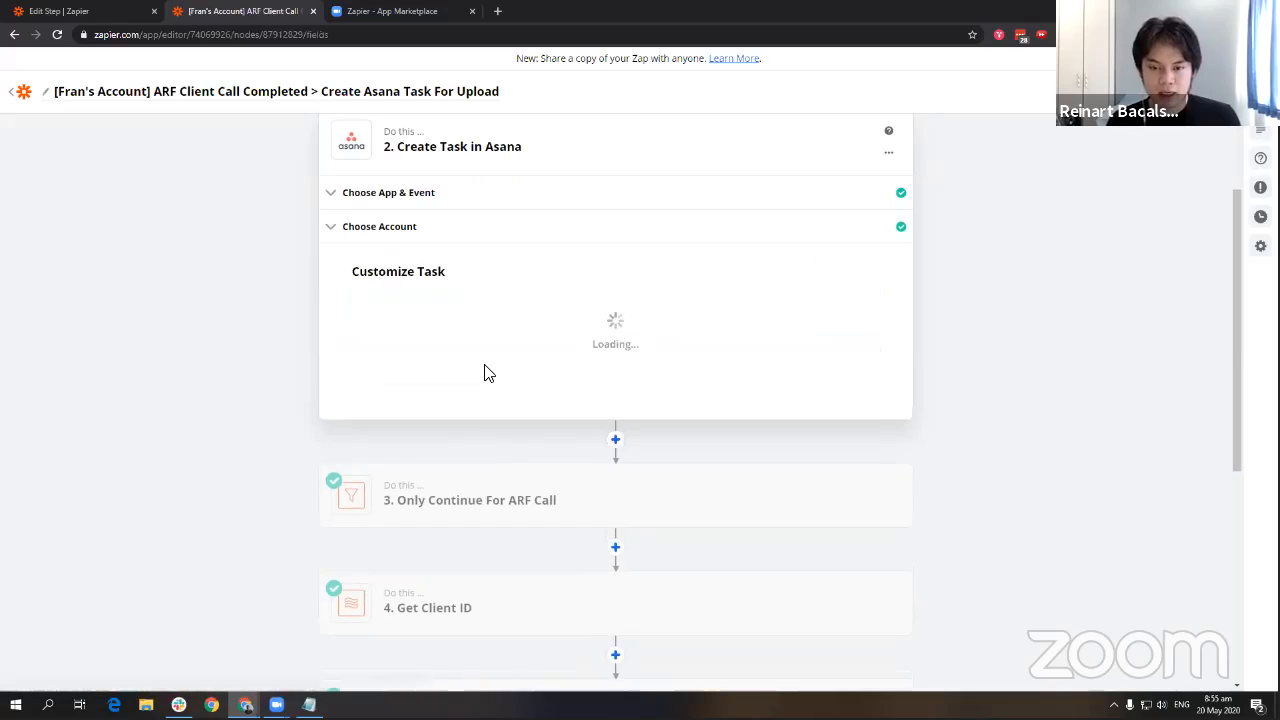
click(498, 329)
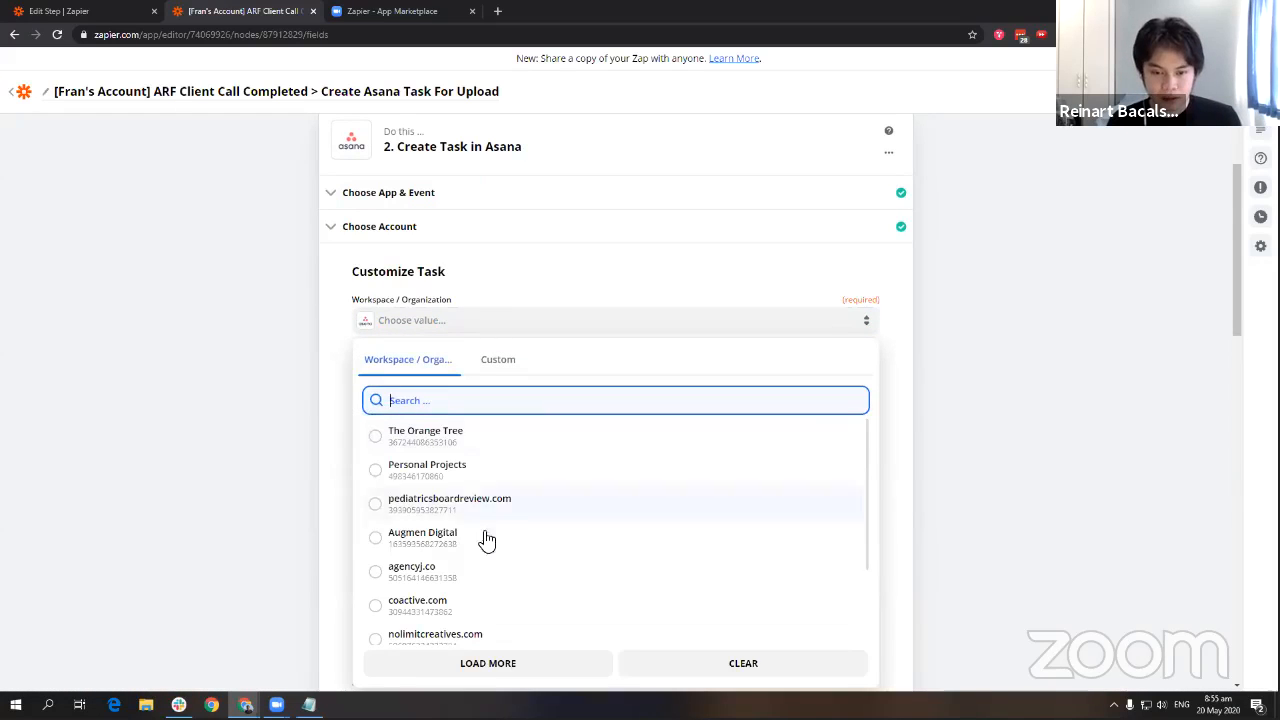
click(485, 536)
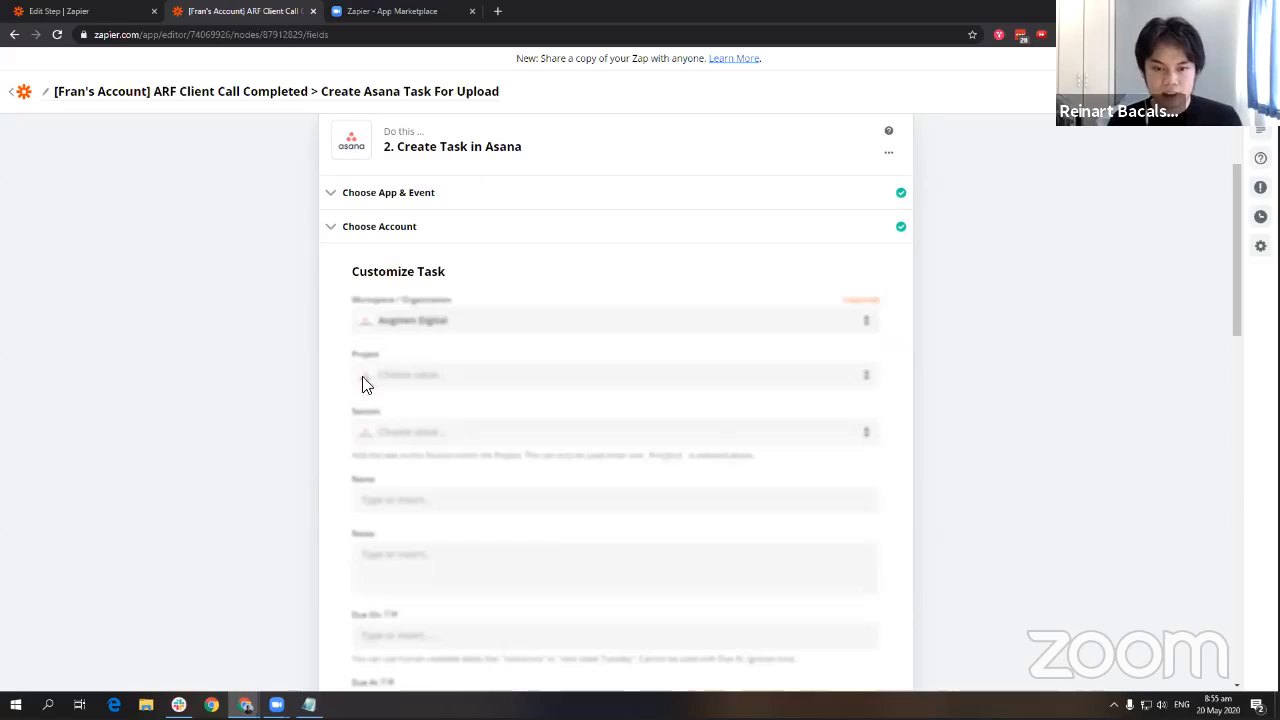
click(502, 375)
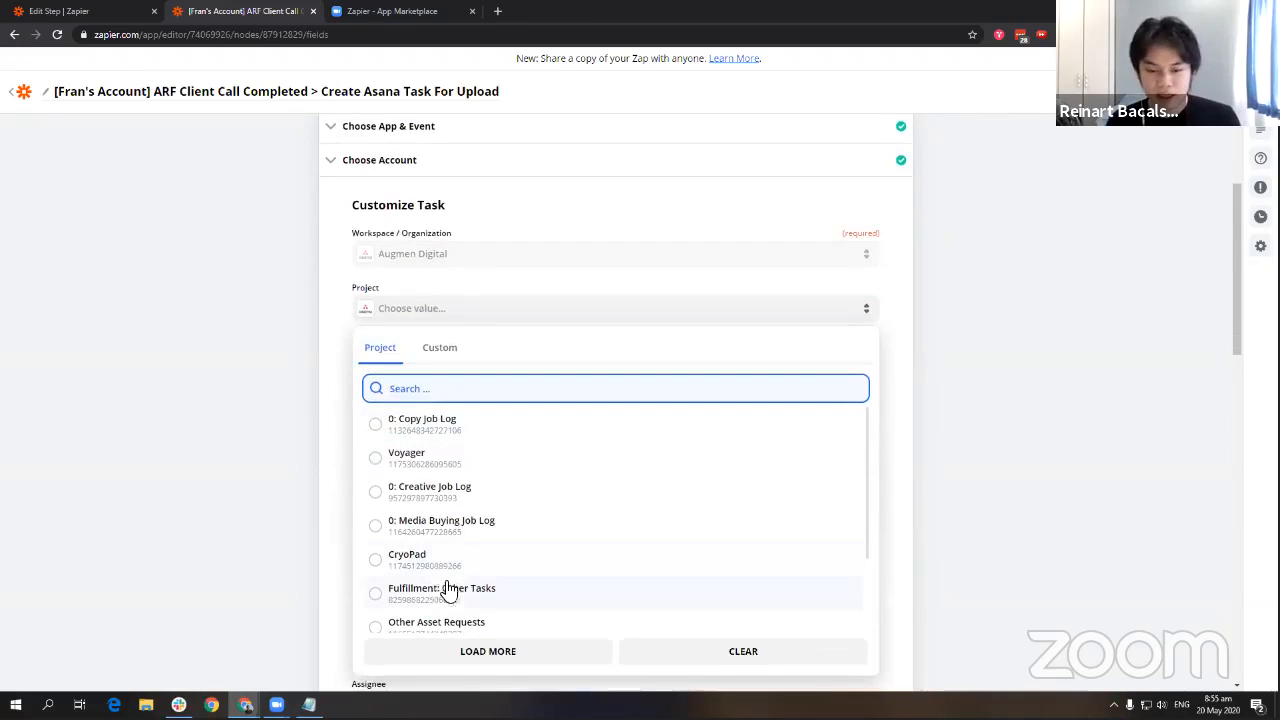
click(443, 598)
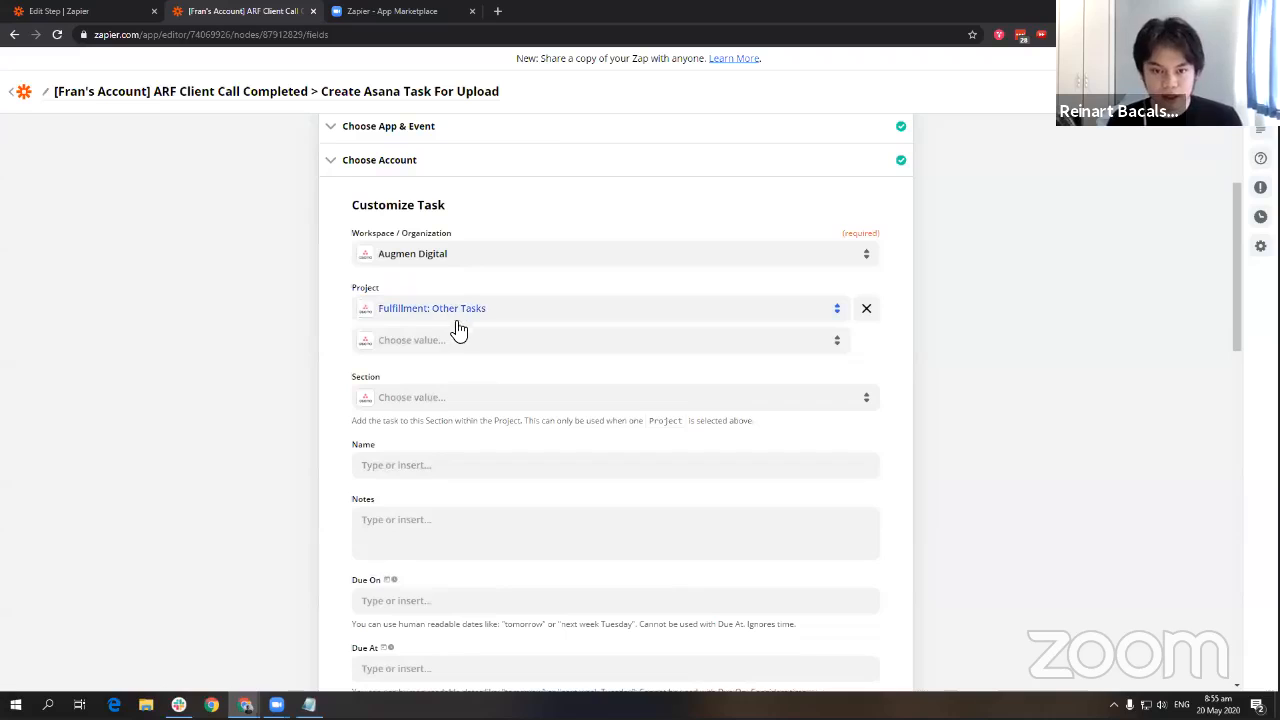
scroll(478, 246, down, 2)
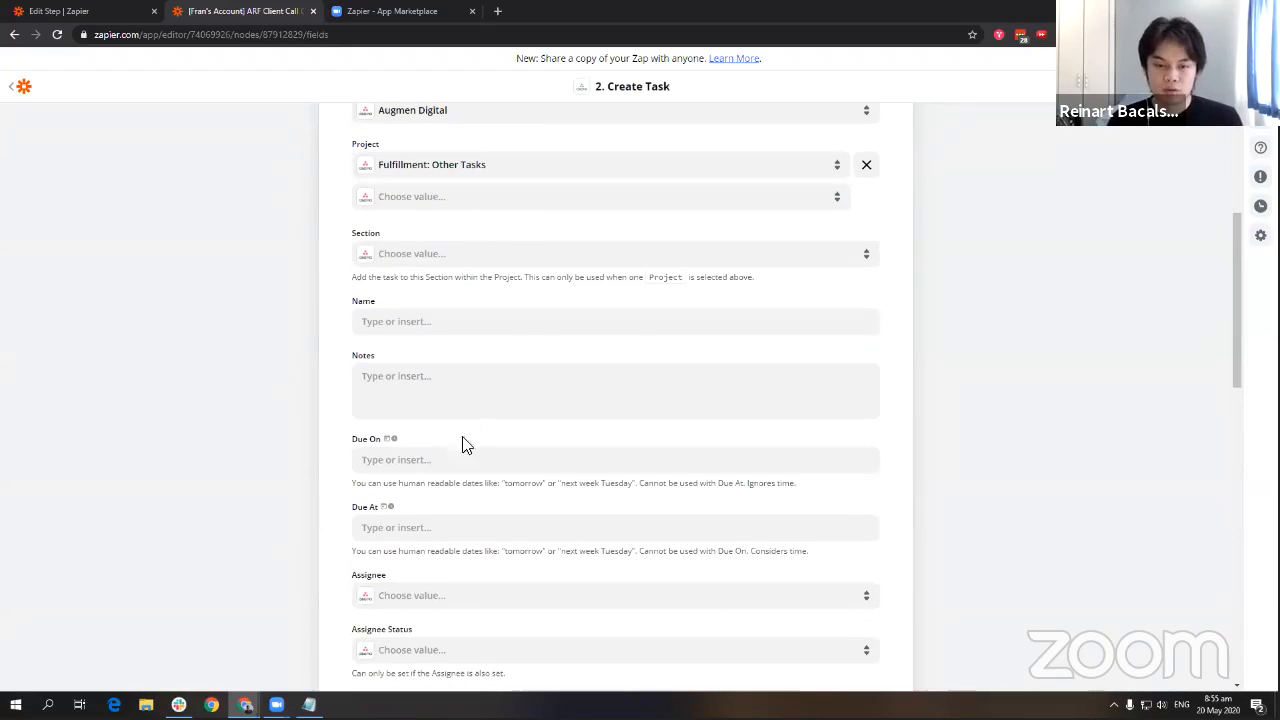
click(506, 322)
Name the task 'Upload Call' and start the notes with 'Process:' and a Call Recording Link showing the Zoom Share URL.
text(Upload Call)
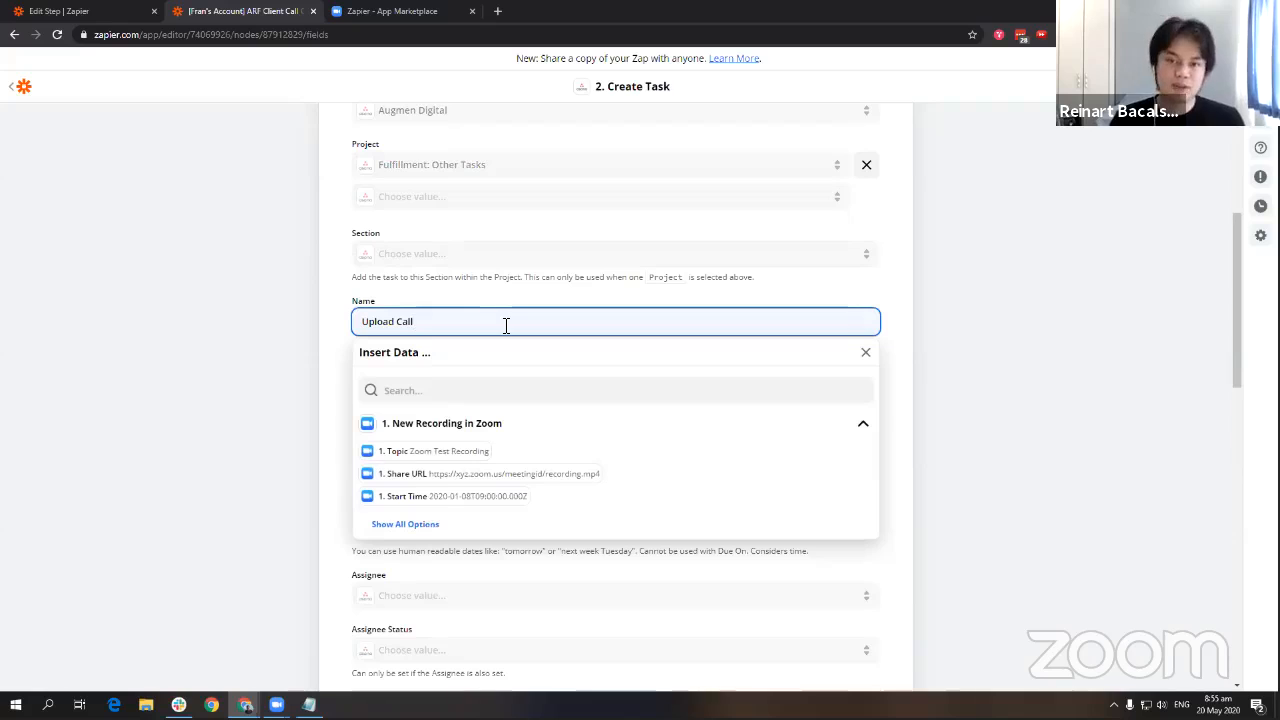
click(340, 305)
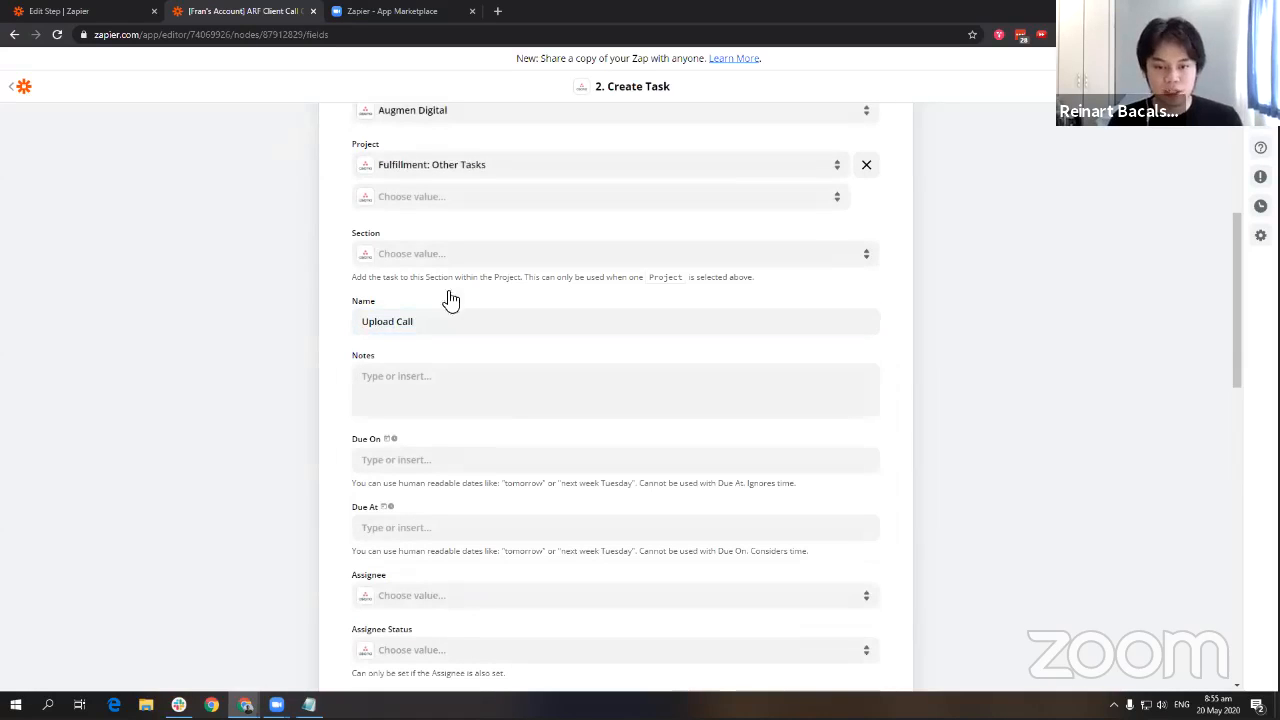
click(449, 380)
scroll(900, 390, up, 2)
scroll(940, 401, down, 4)
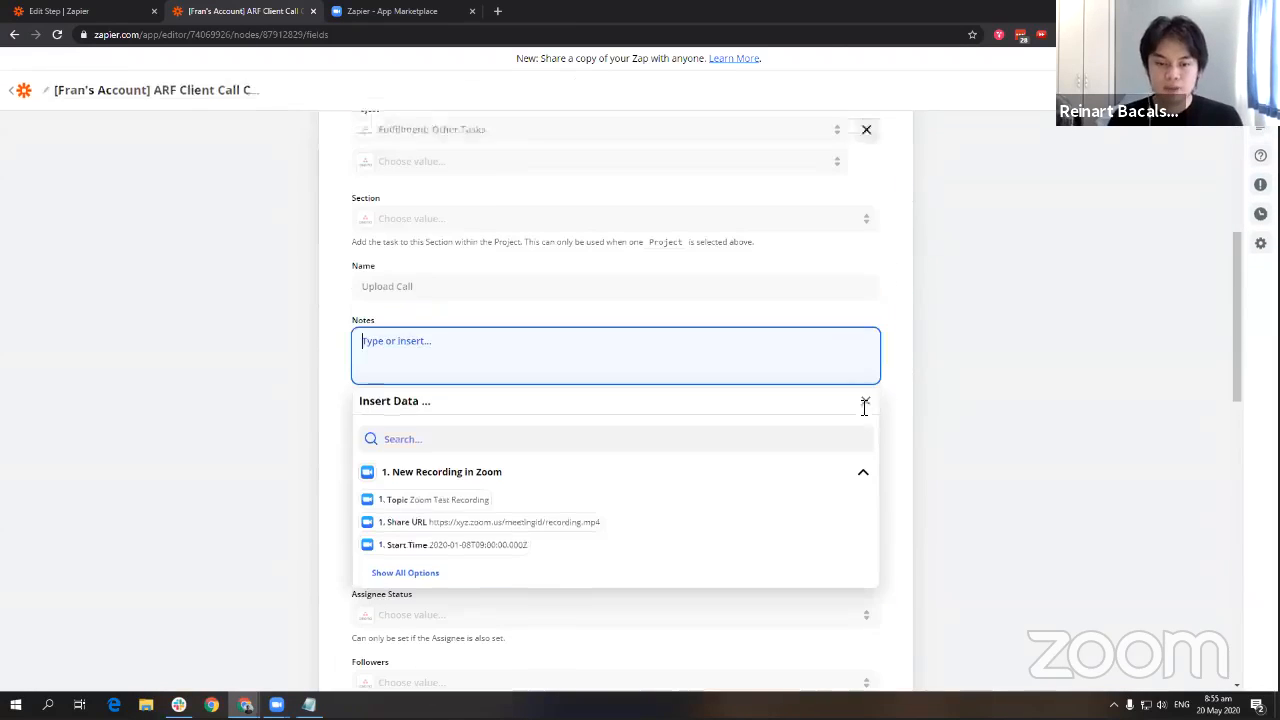
key(Return)
key(Return)
key(Return)
key(Return)
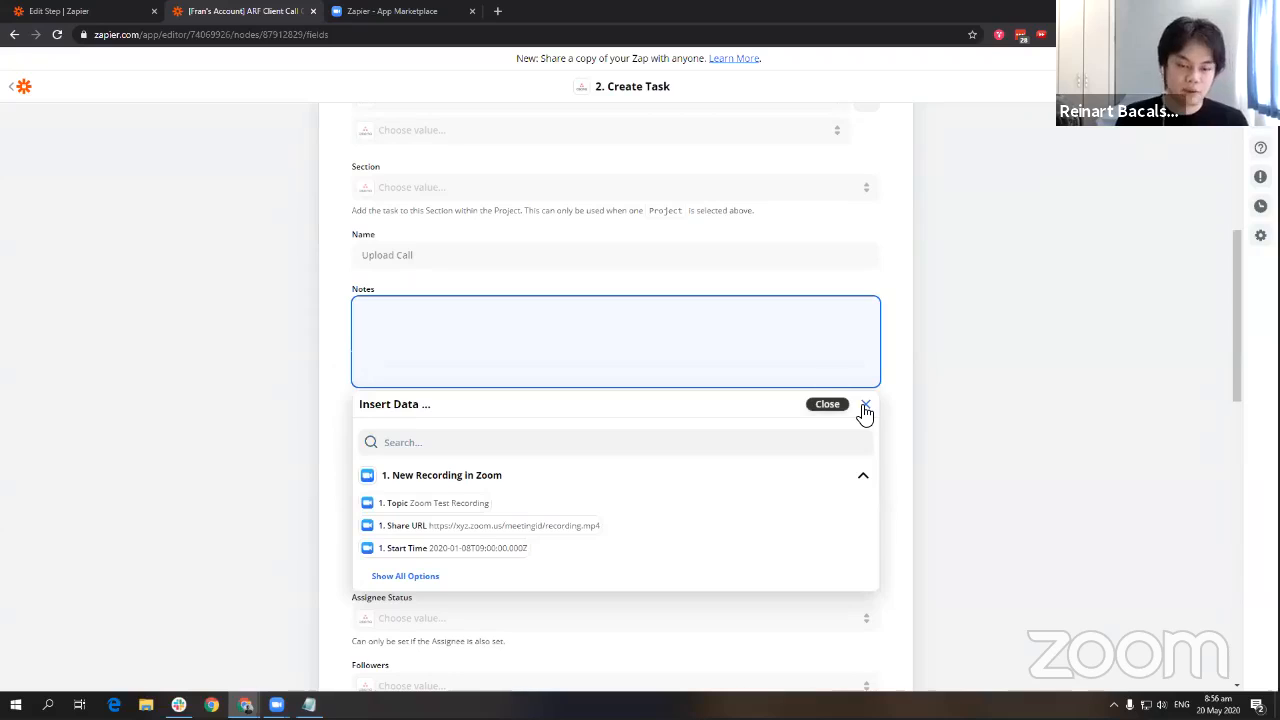
text(Proc)
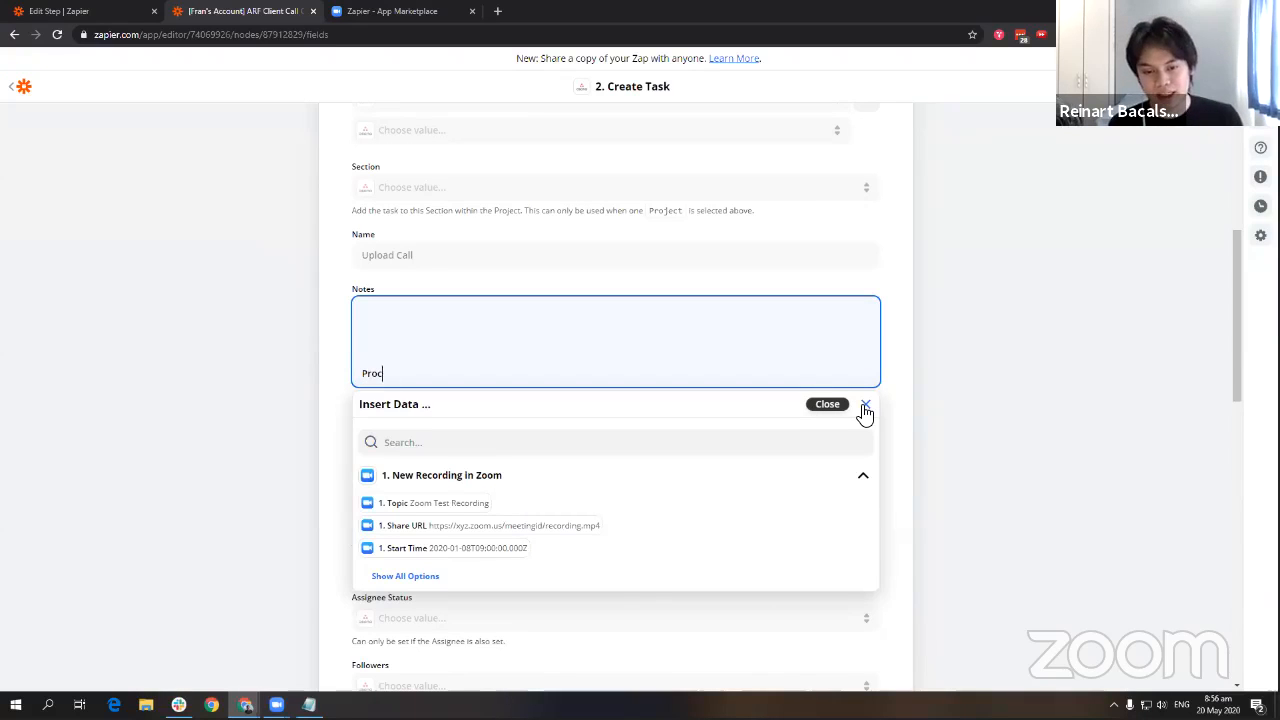
text(ess:)
key(Return)
text(LINK TO THE PROCESS)
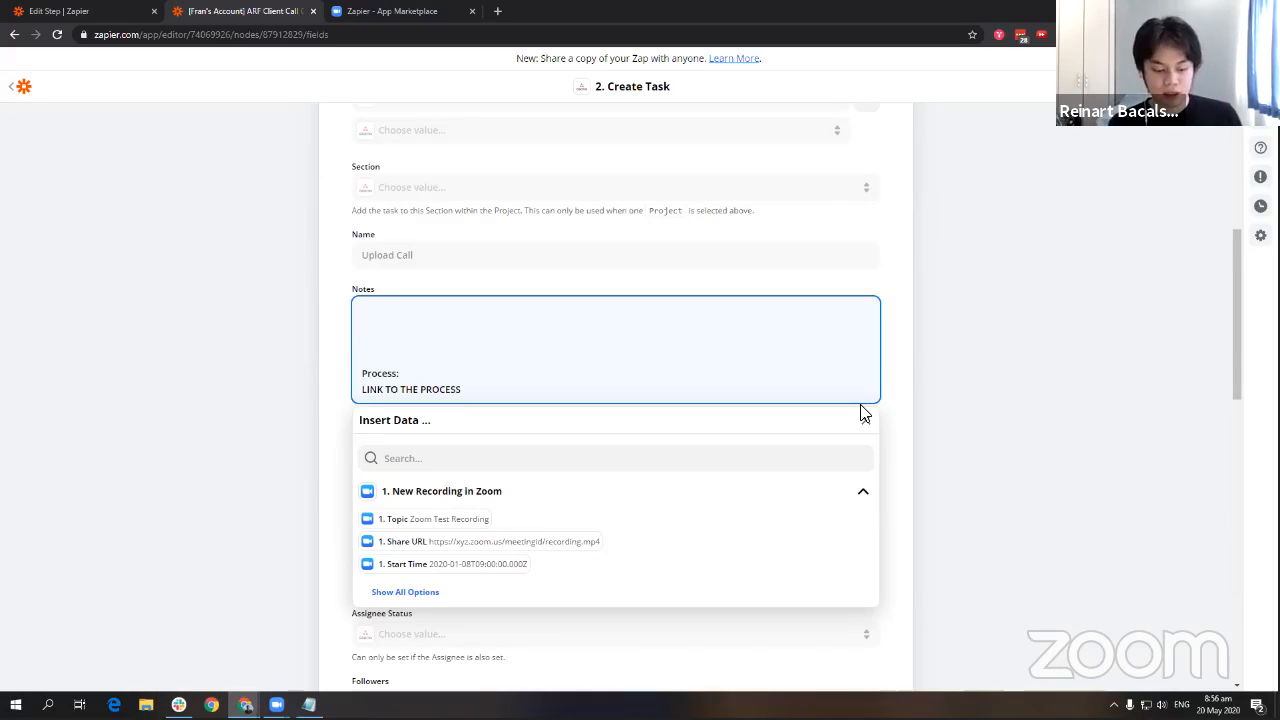
text(all REco)
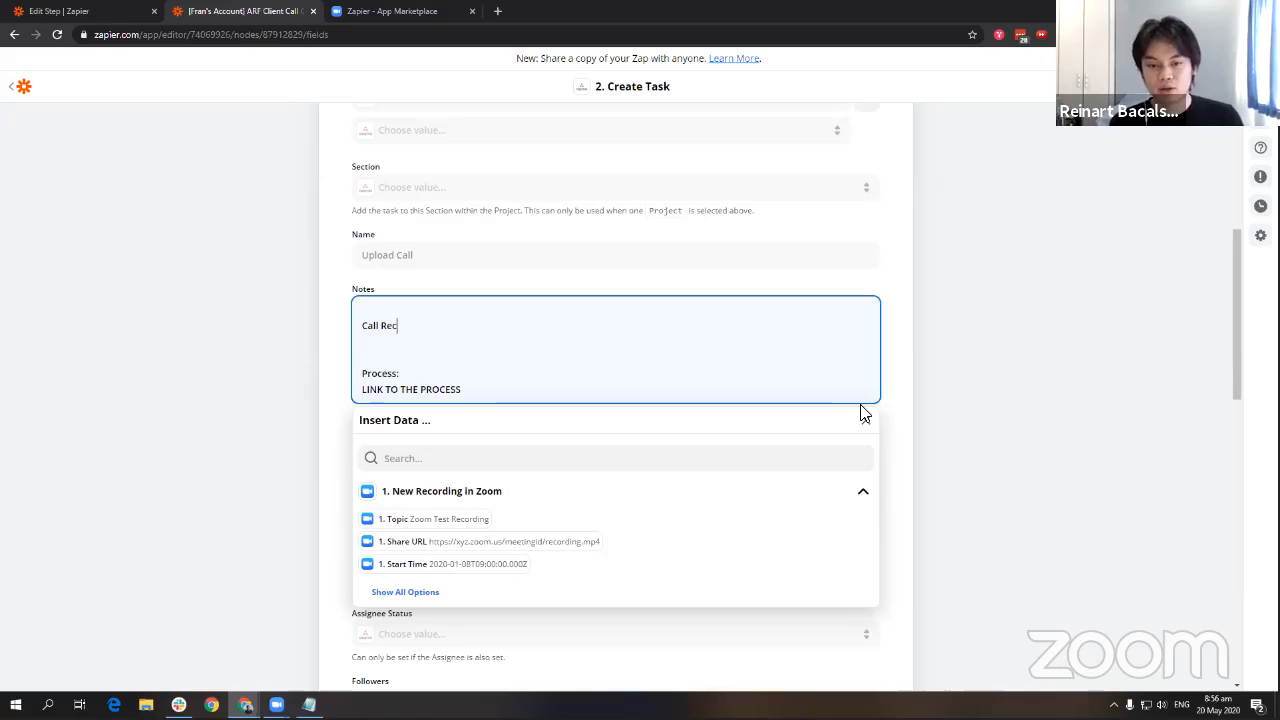
text(rding Link)
key(Return)
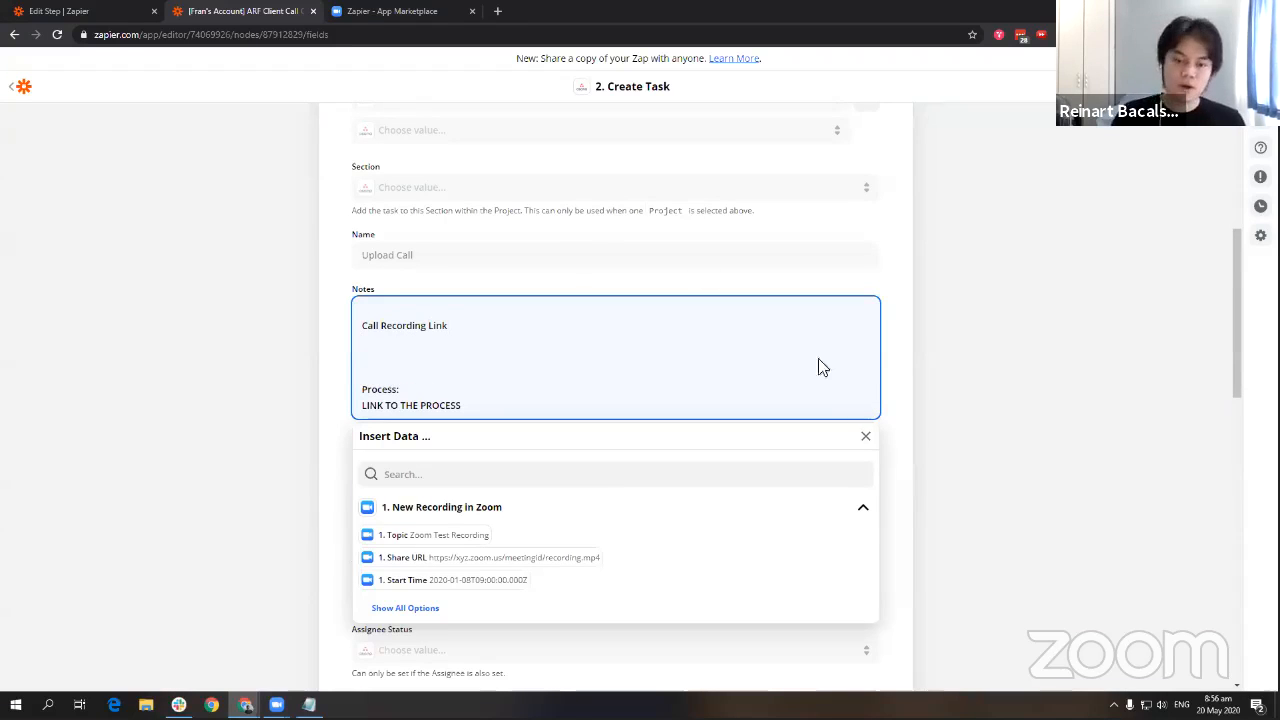
click(440, 565)
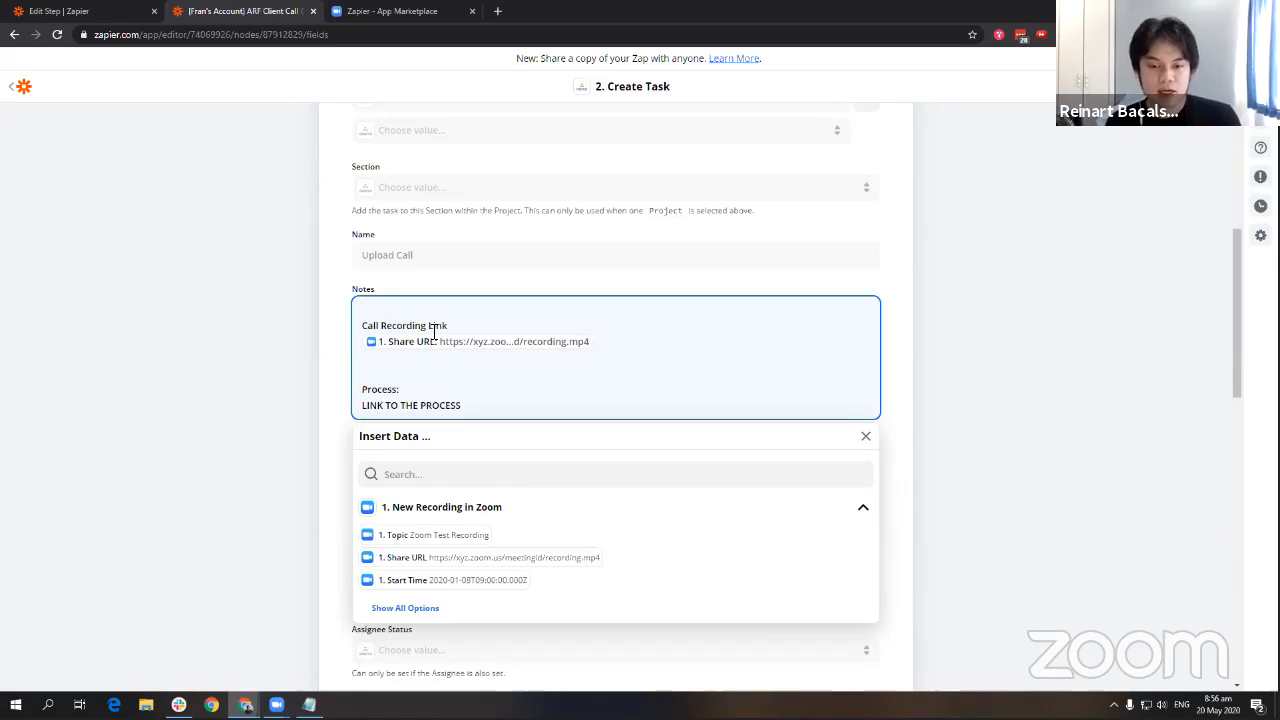
Add a Folder line with the pasted Drive folder link and the intro sentence 'Please upload this call once you get this task…'.
key(Return)
key(Return)
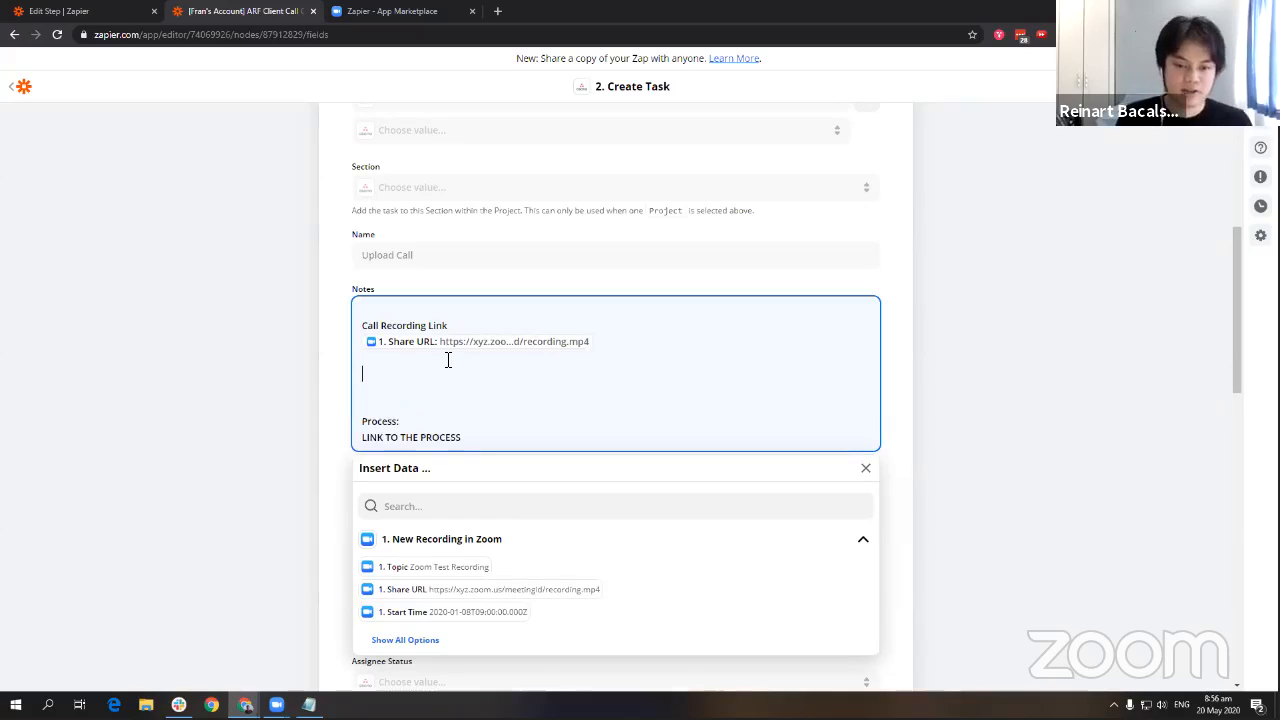
text(Folder:)
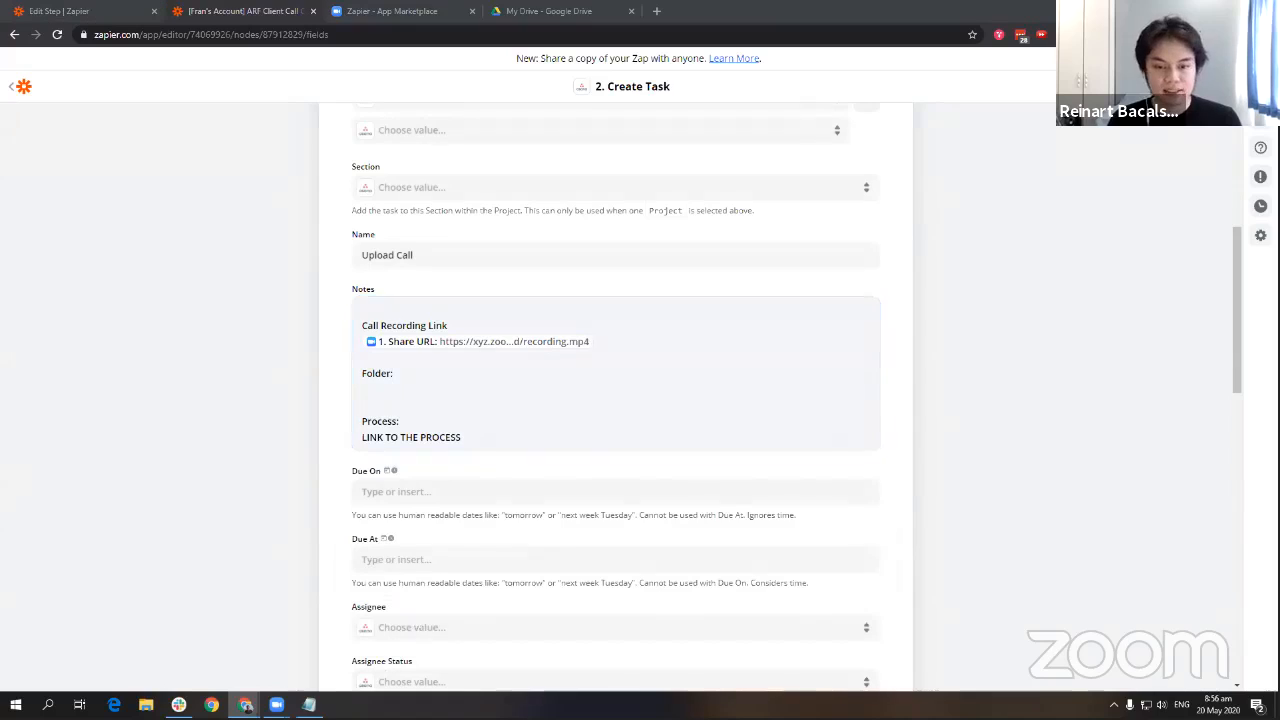
click(430, 384)
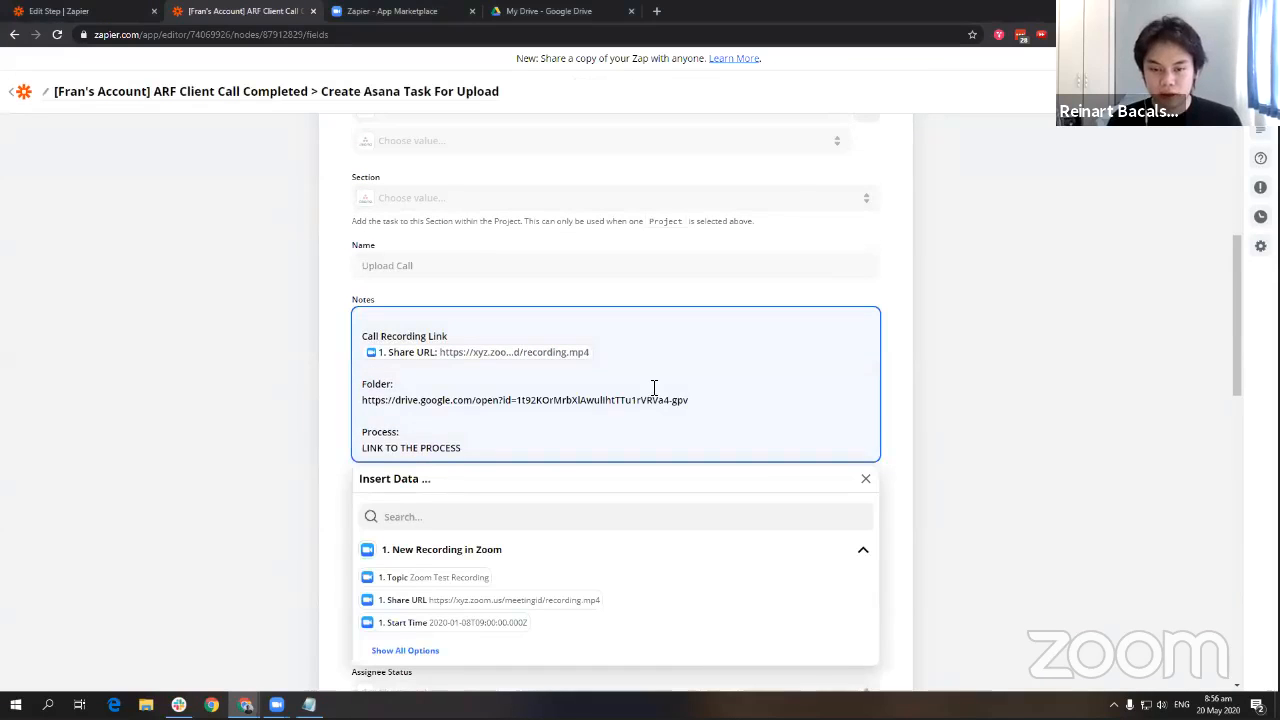
key(Return)
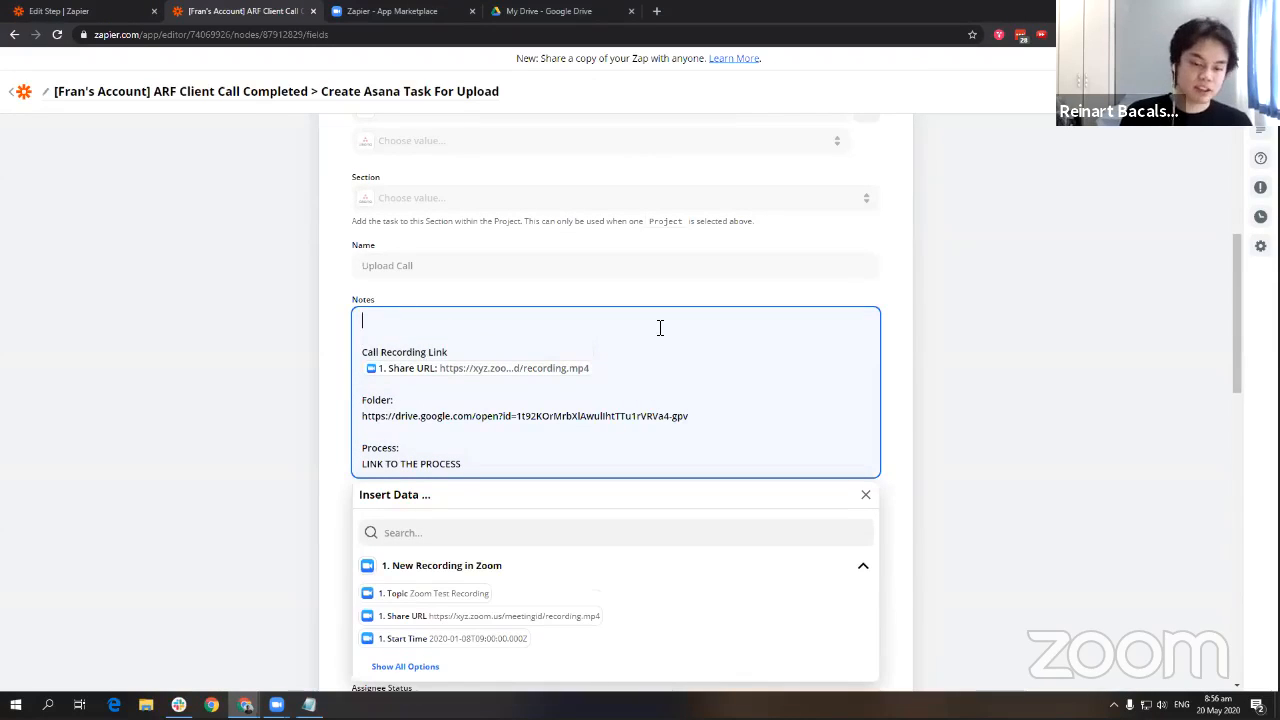
text(Please uploa)
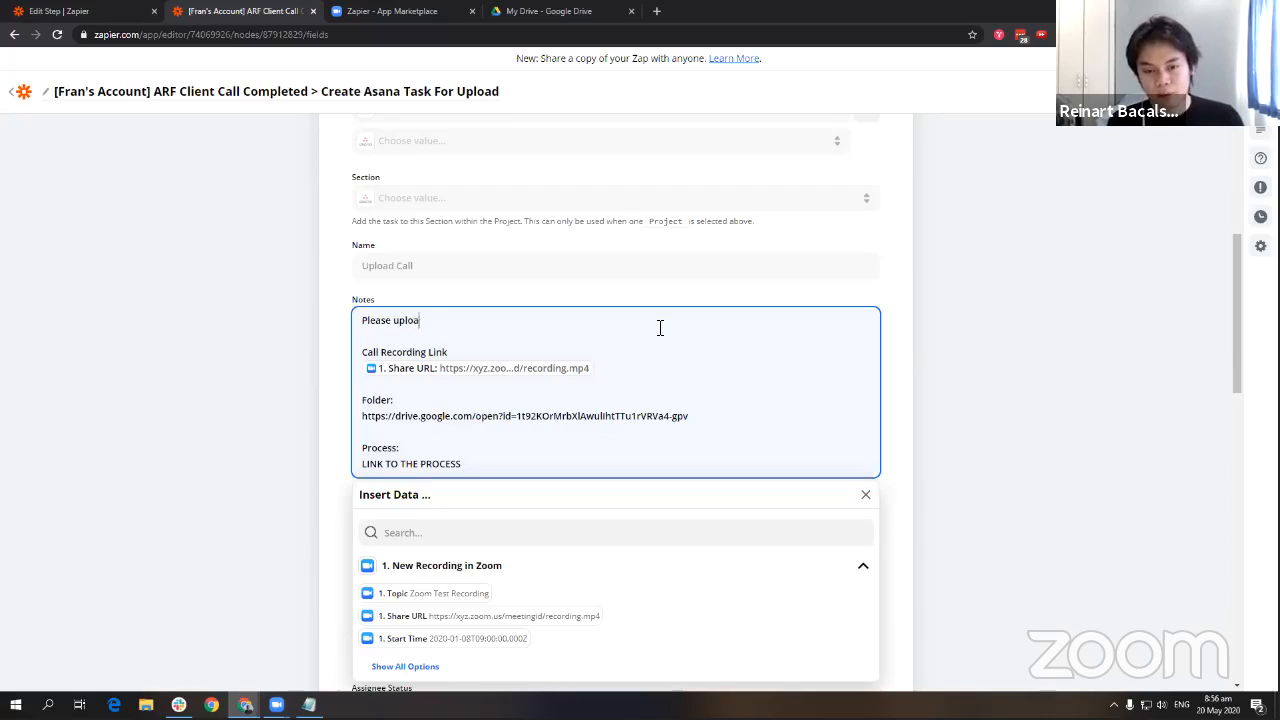
text(d this call once you get this task)
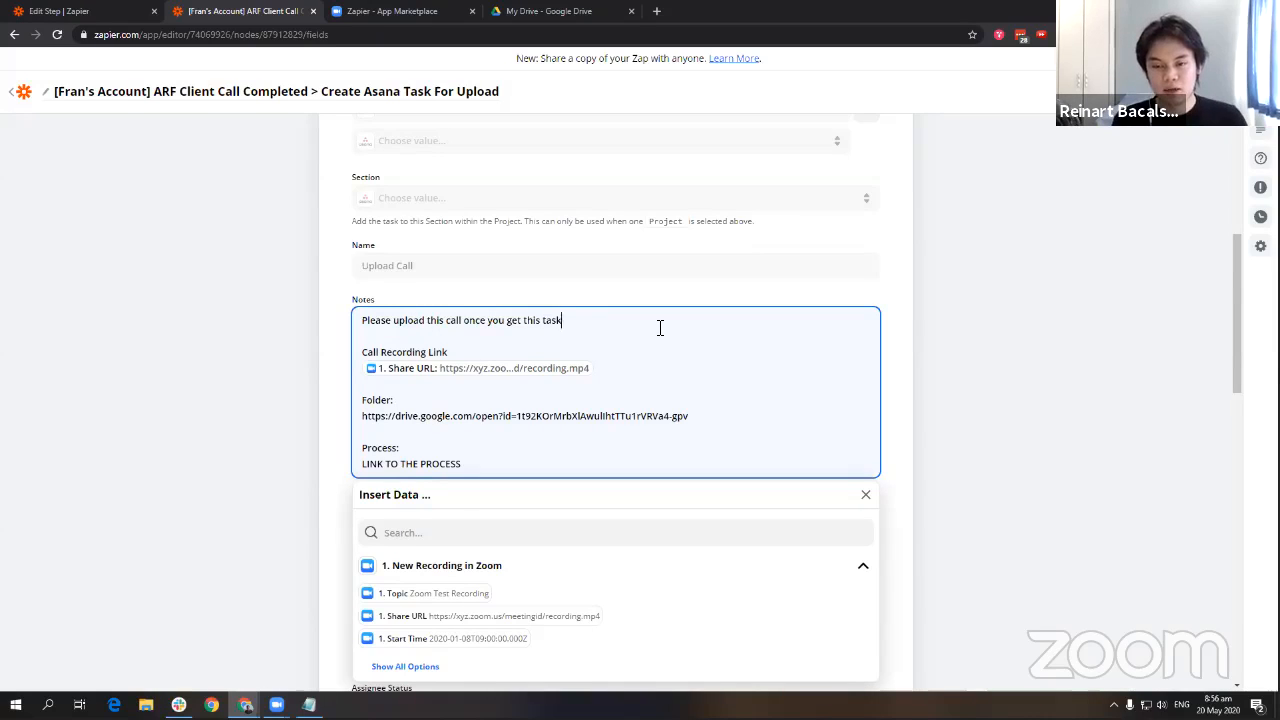
text(, process to do so is f)
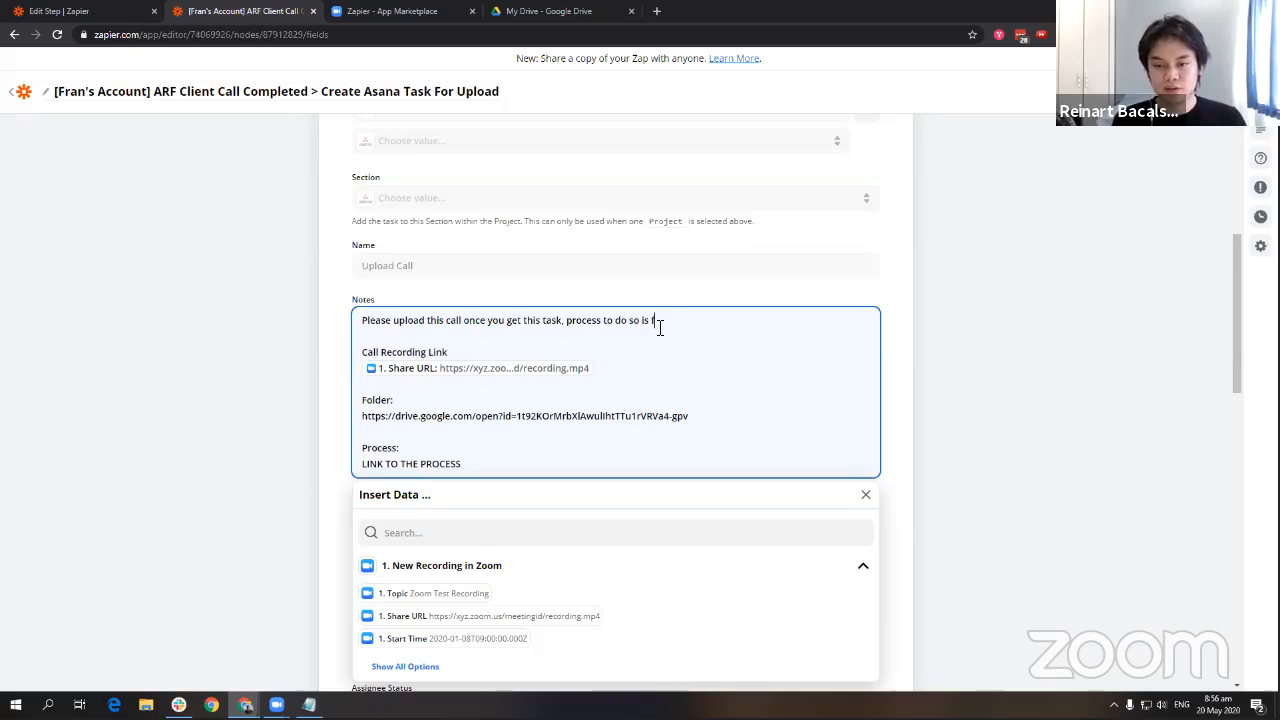
text(ound below. Check off the task when com)
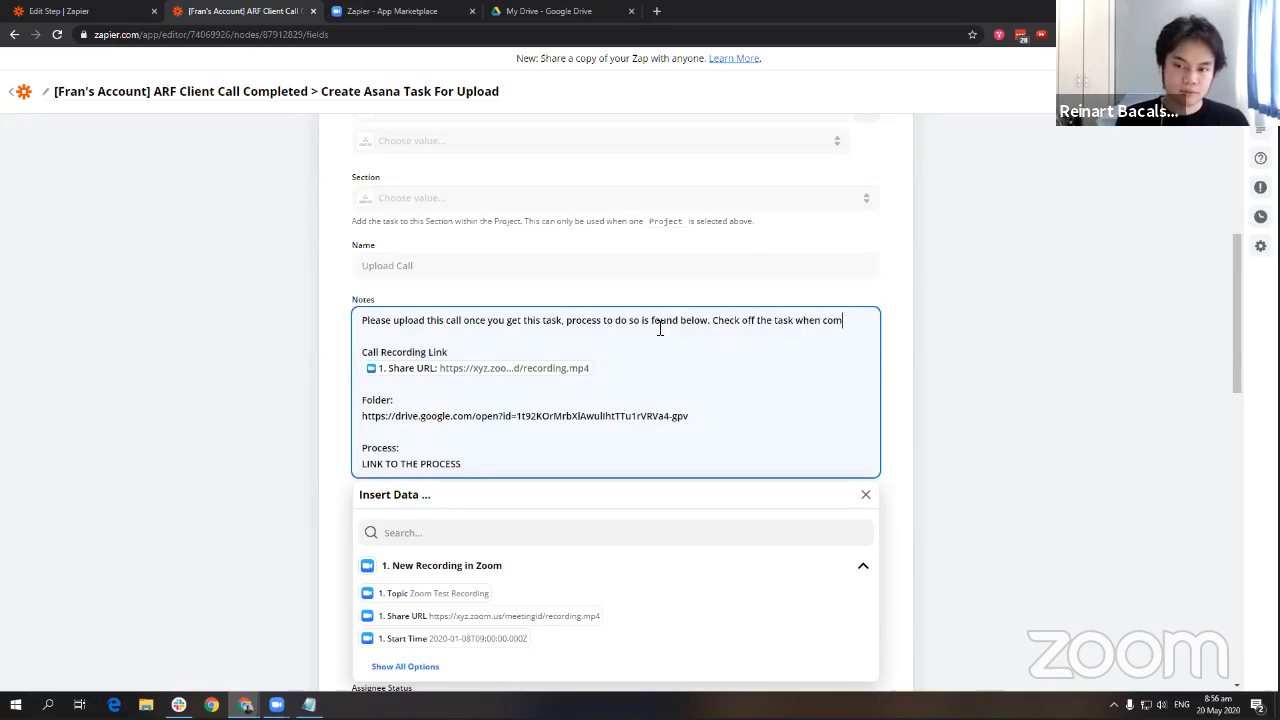
text(pleted!)
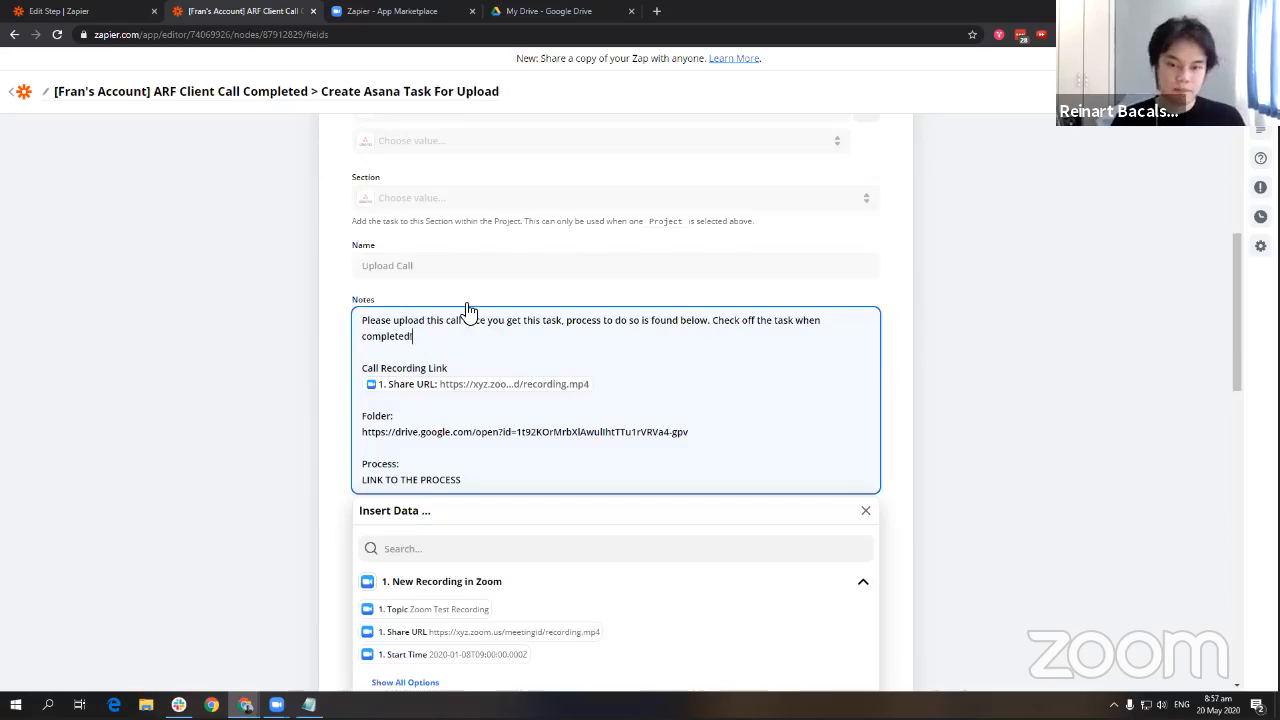
click(563, 303)
Choose the task assignee from the people list and continue past the task fields.
scroll(440, 437, down, 2)
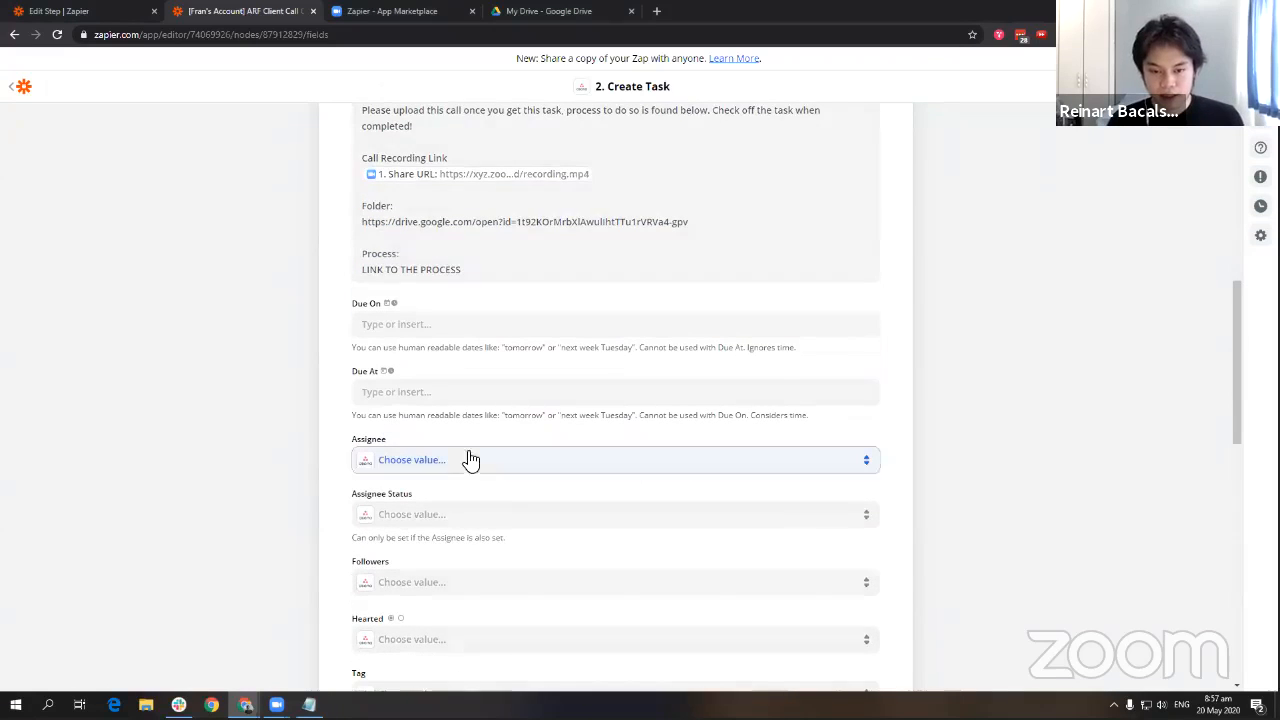
click(471, 459)
scroll(306, 366, down, 1)
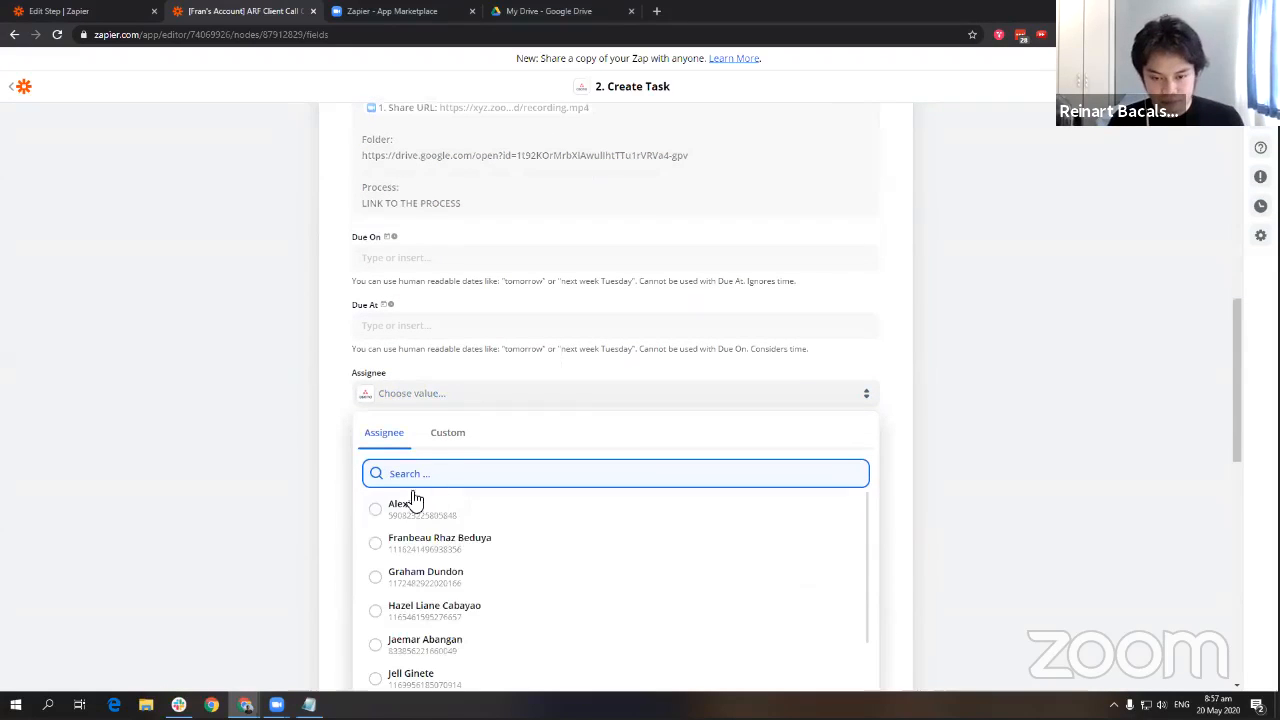
scroll(470, 560, down, 1)
scroll(462, 505, up, 1)
text(re)
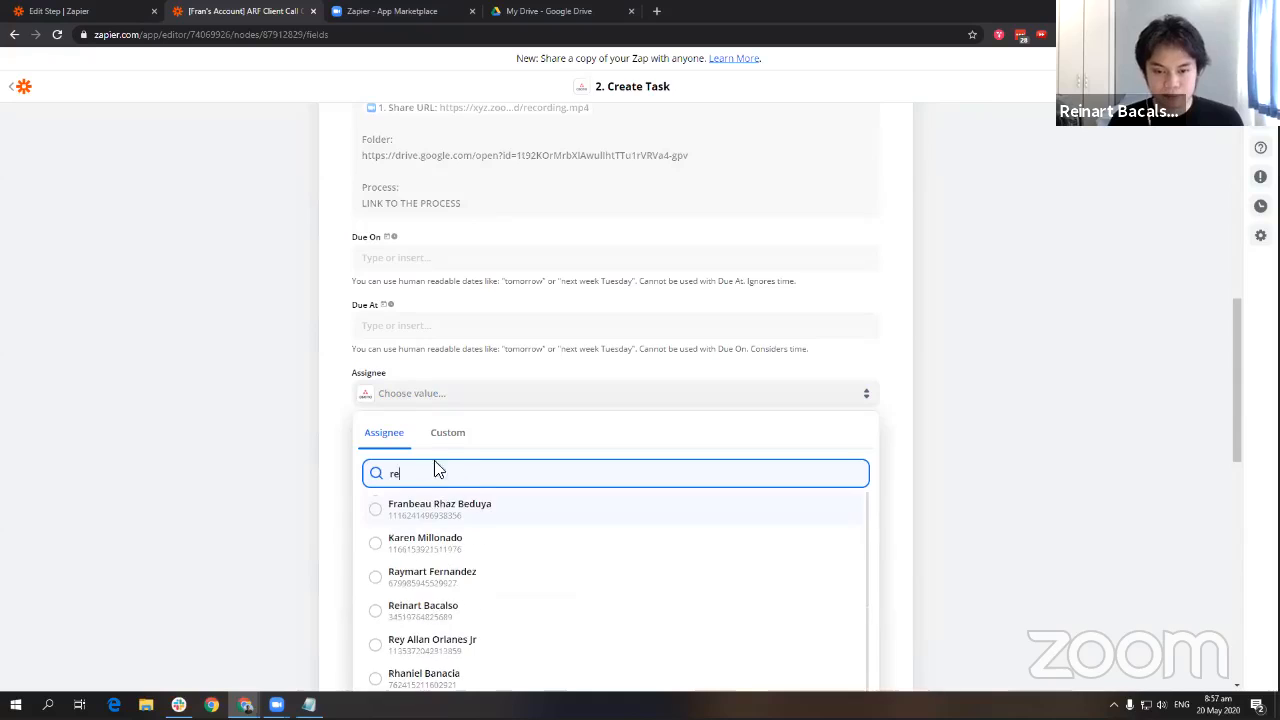
text(in)
click(467, 540)
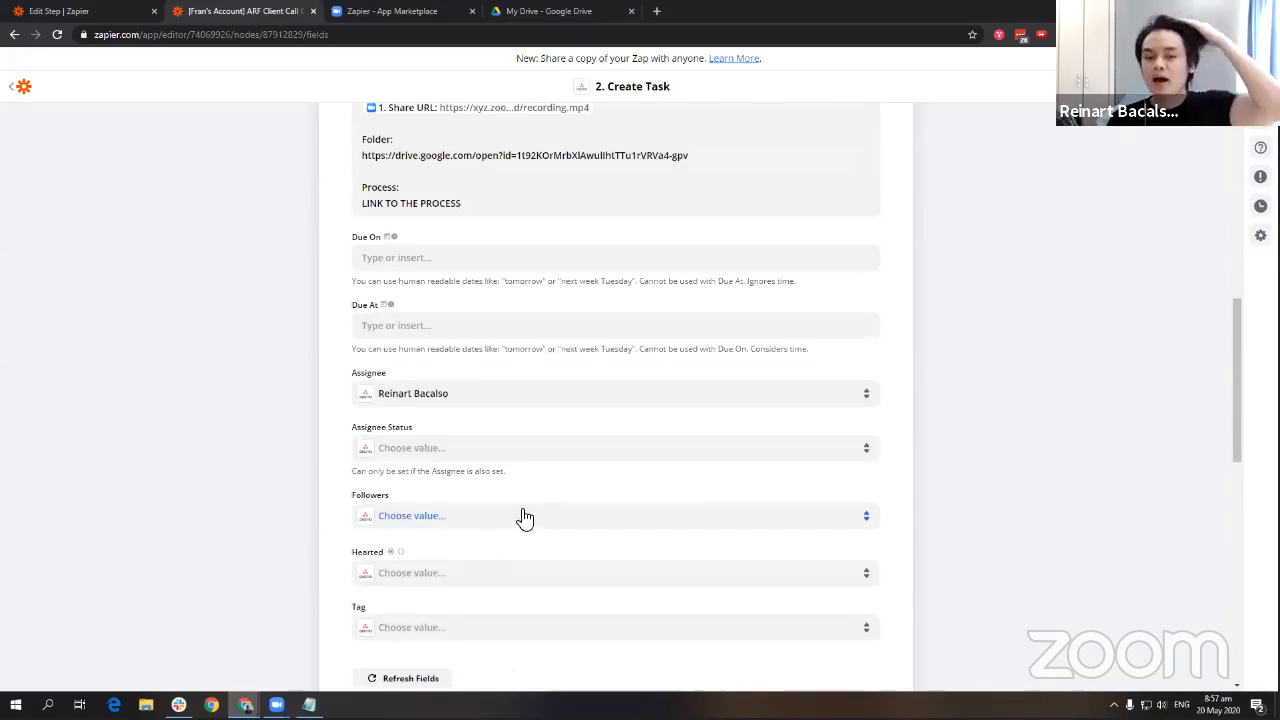
scroll(610, 500, down, 3)
click(711, 470)
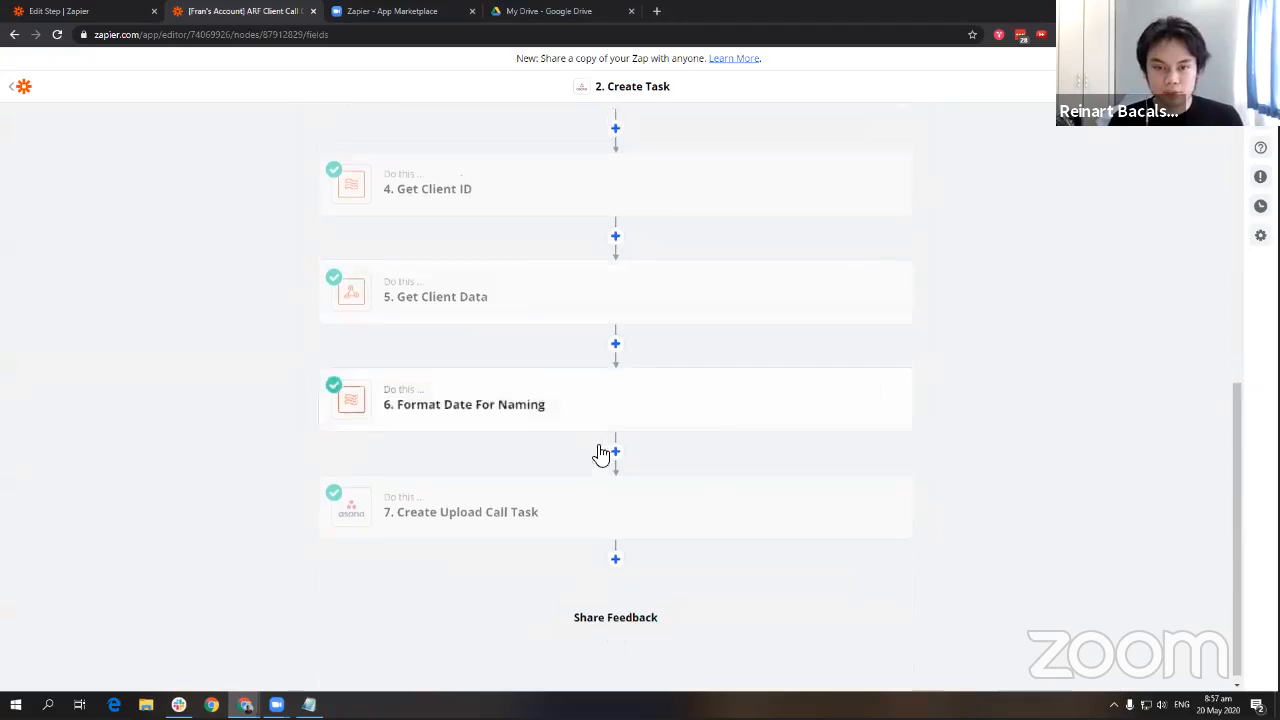
Send a test 'Upload Call' task to Asana, then switch to the Asana window.
scroll(380, 450, down, 2)
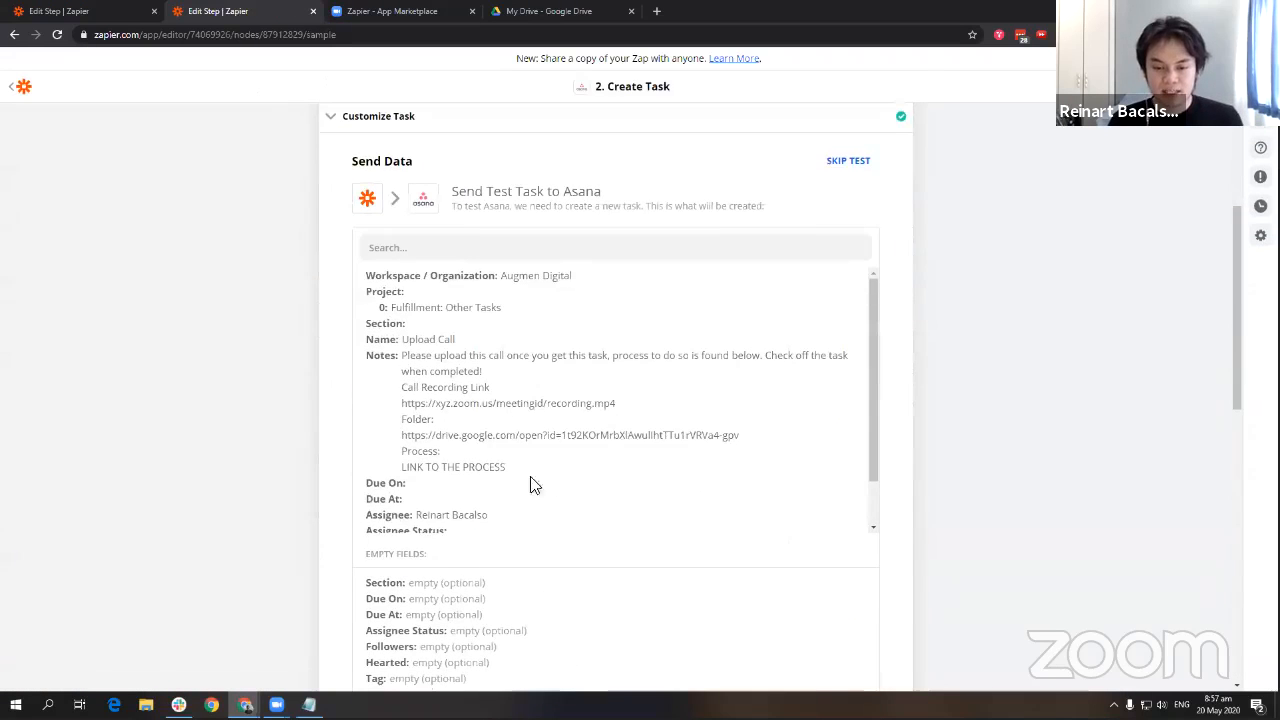
scroll(480, 450, down, 1)
scroll(432, 413, down, 3)
click(478, 460)
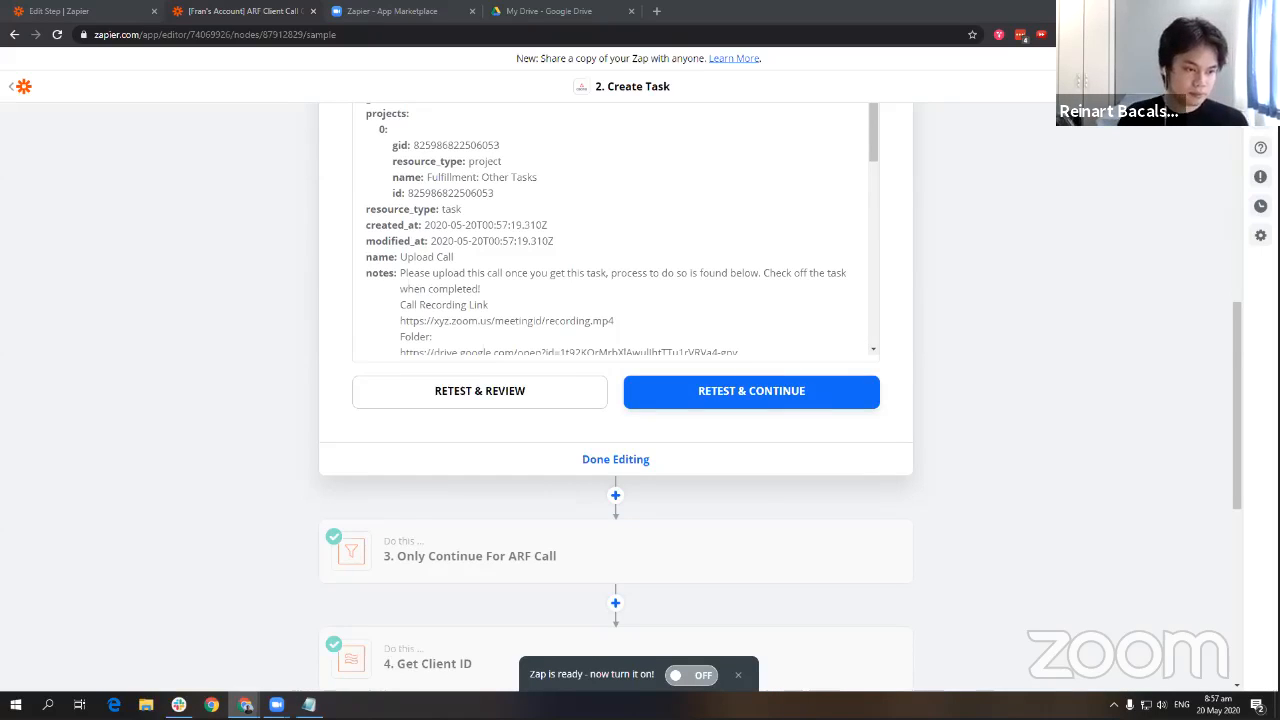
key(alt+Tab)
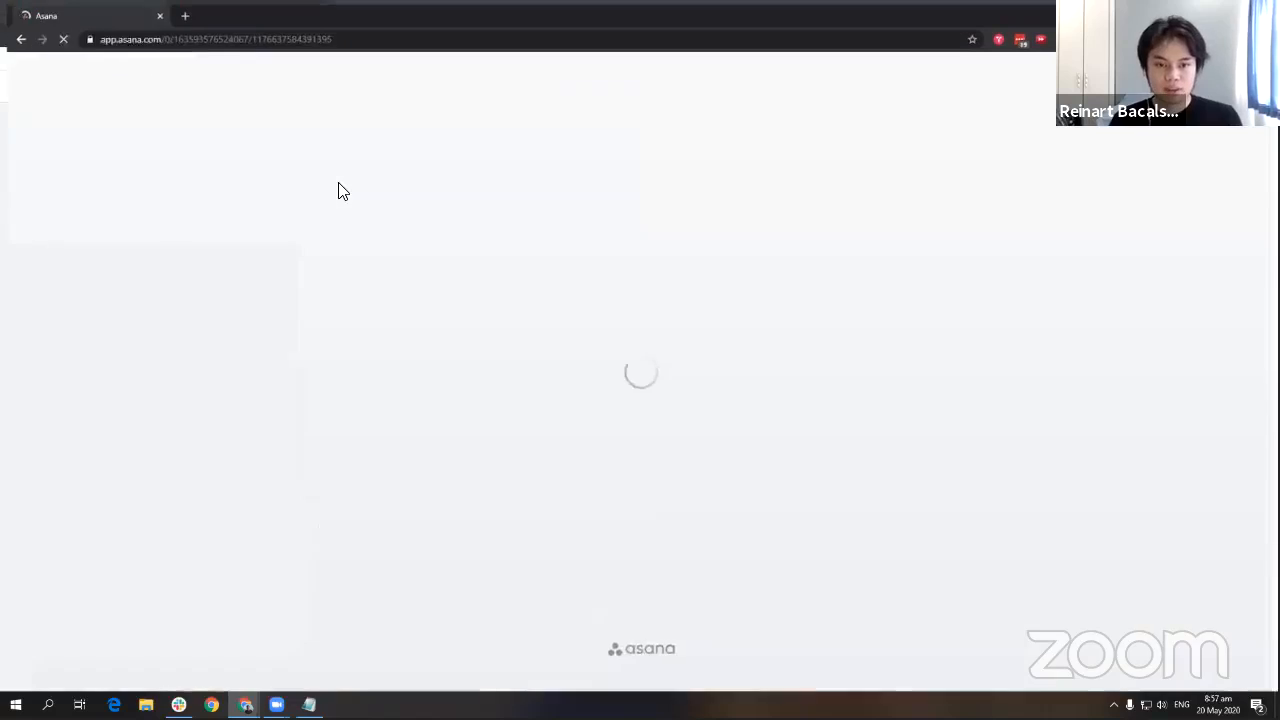
Expand the new Upload Call task and remove the stray 'x' from its title.
click(136, 70)
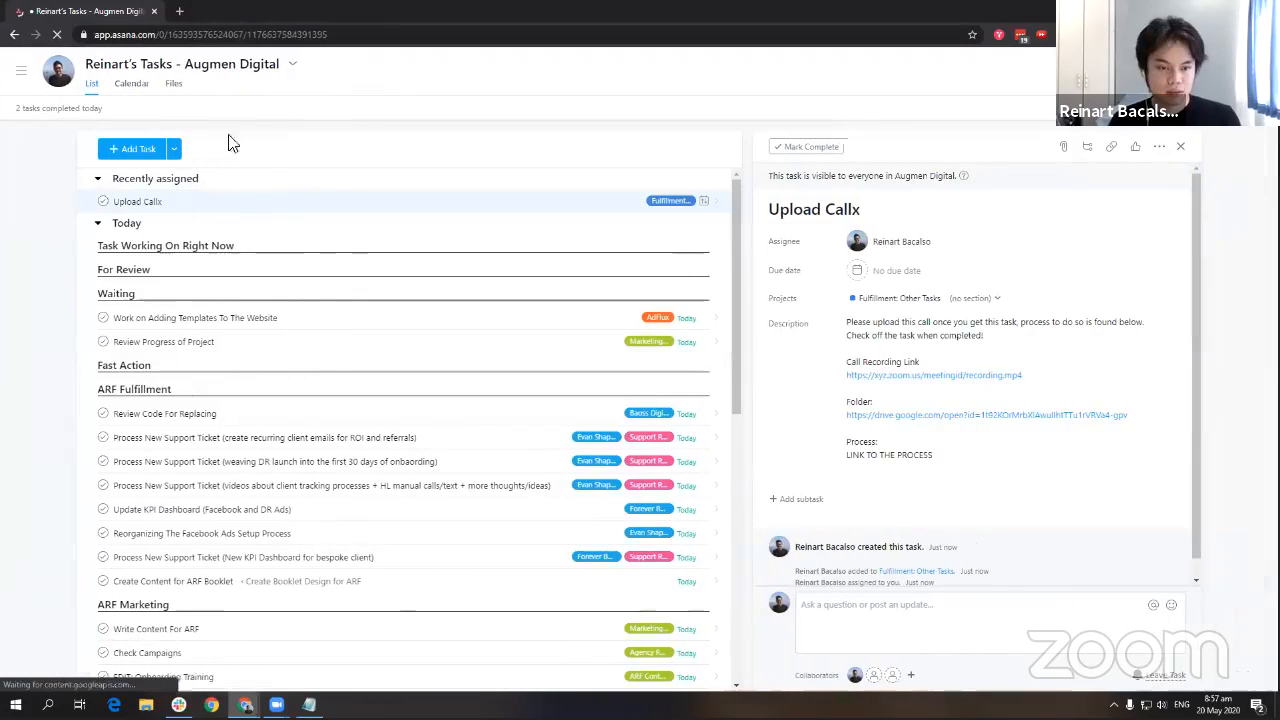
click(252, 199)
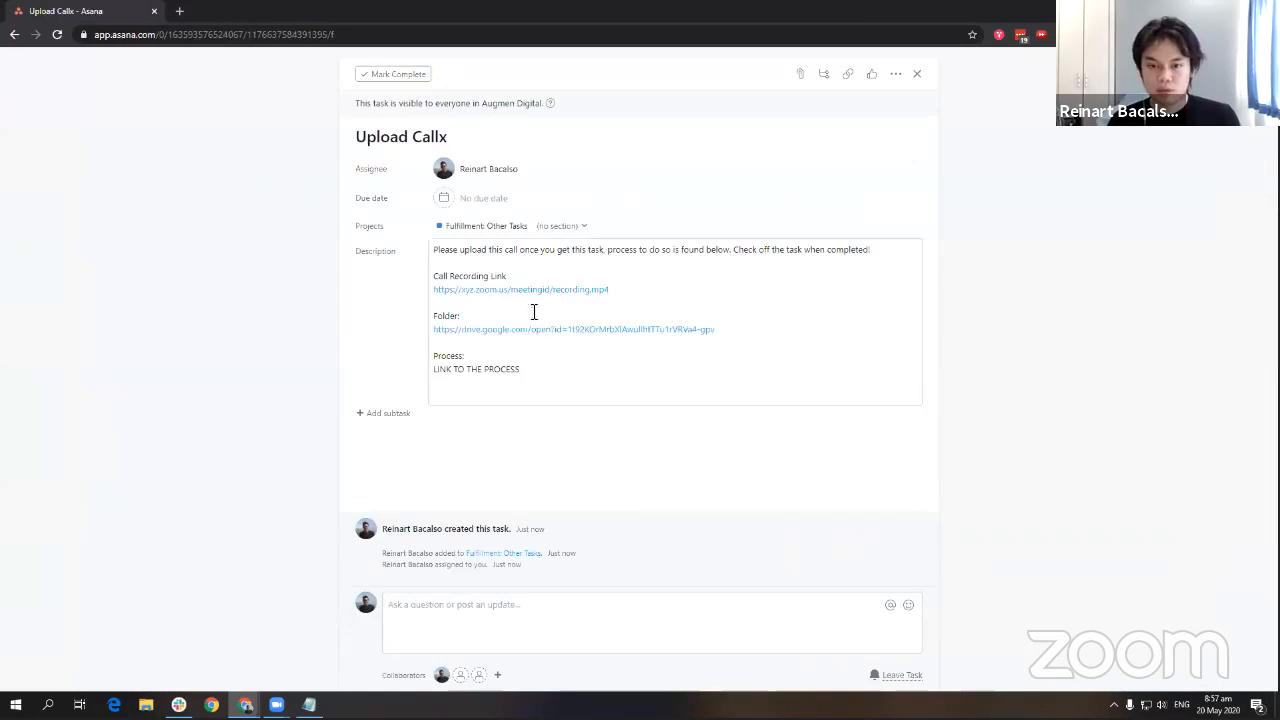
click(517, 140)
key(BackSpace)
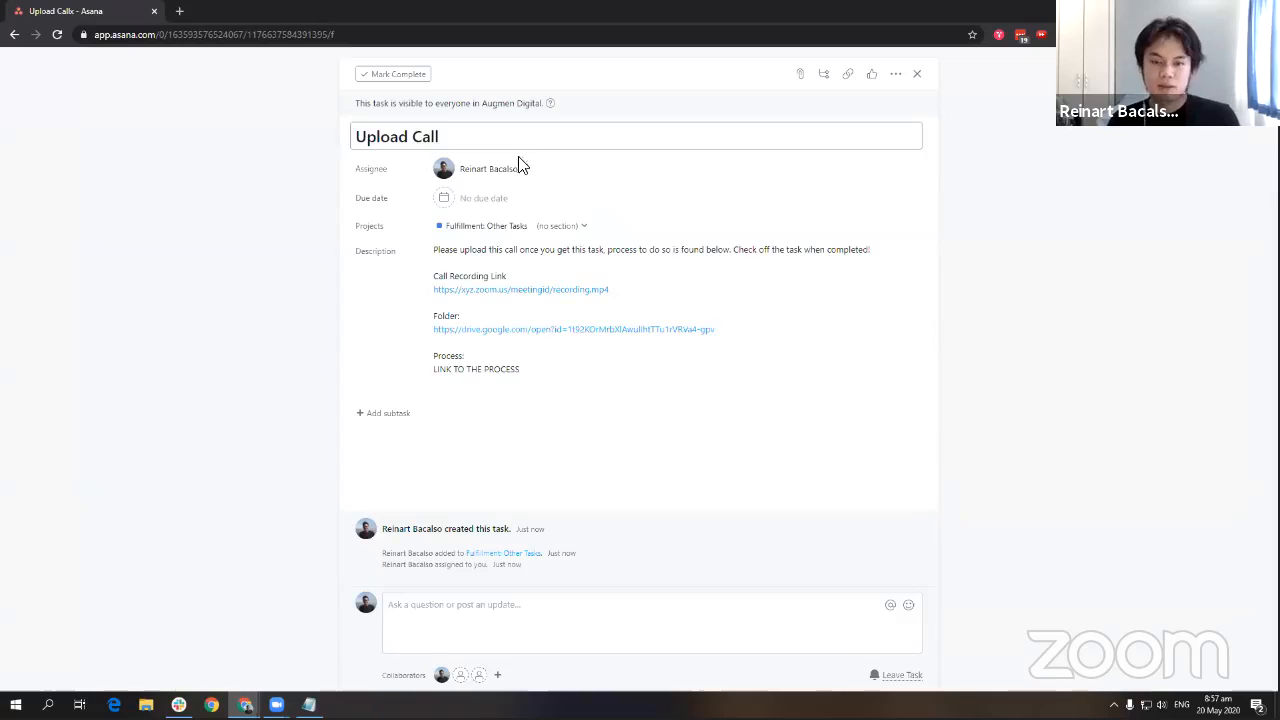
Review the description's links and LINK TO THE PROCESS placeholder, then return to Zapier.
click(843, 314)
drag(435, 250, 631, 380)
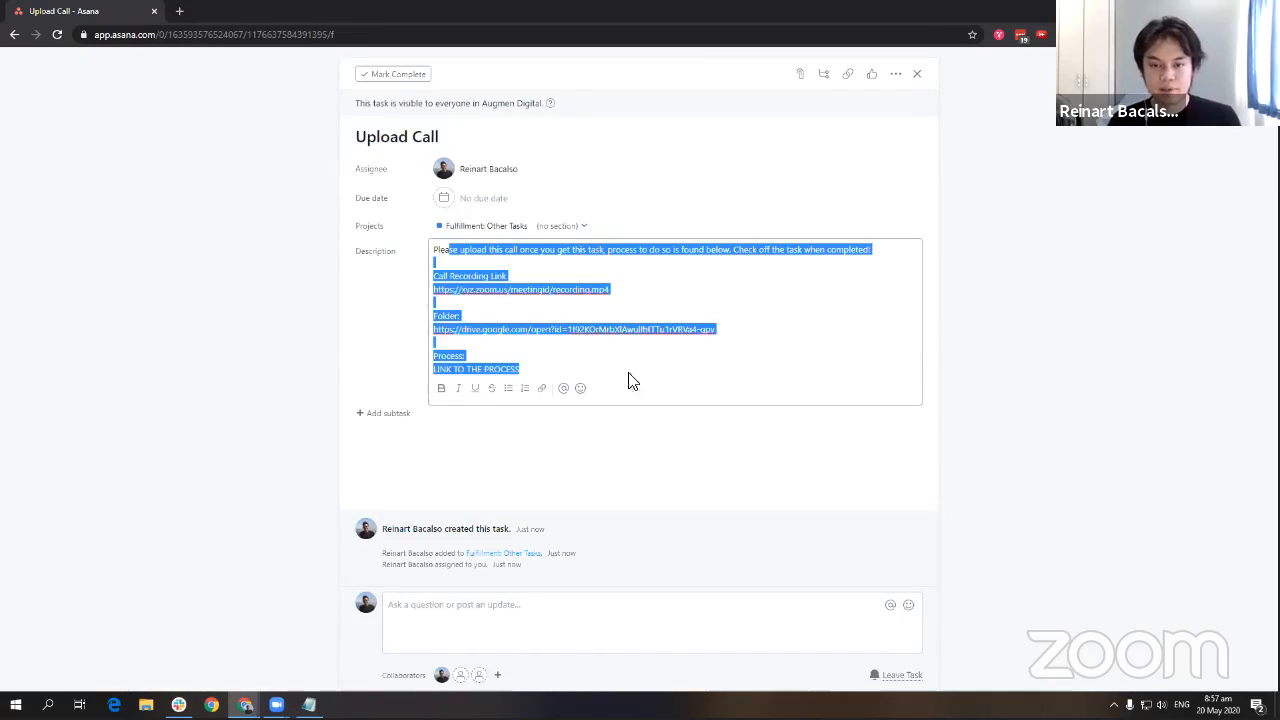
click(816, 266)
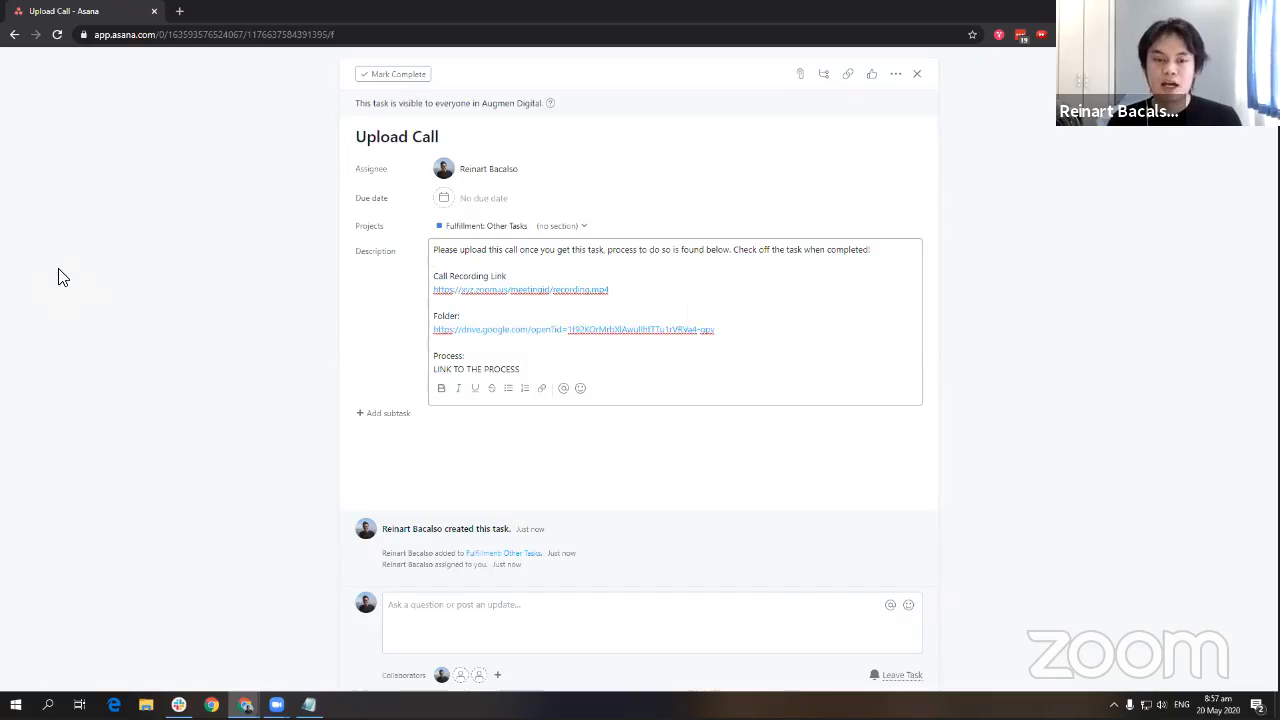
drag(567, 372, 371, 370)
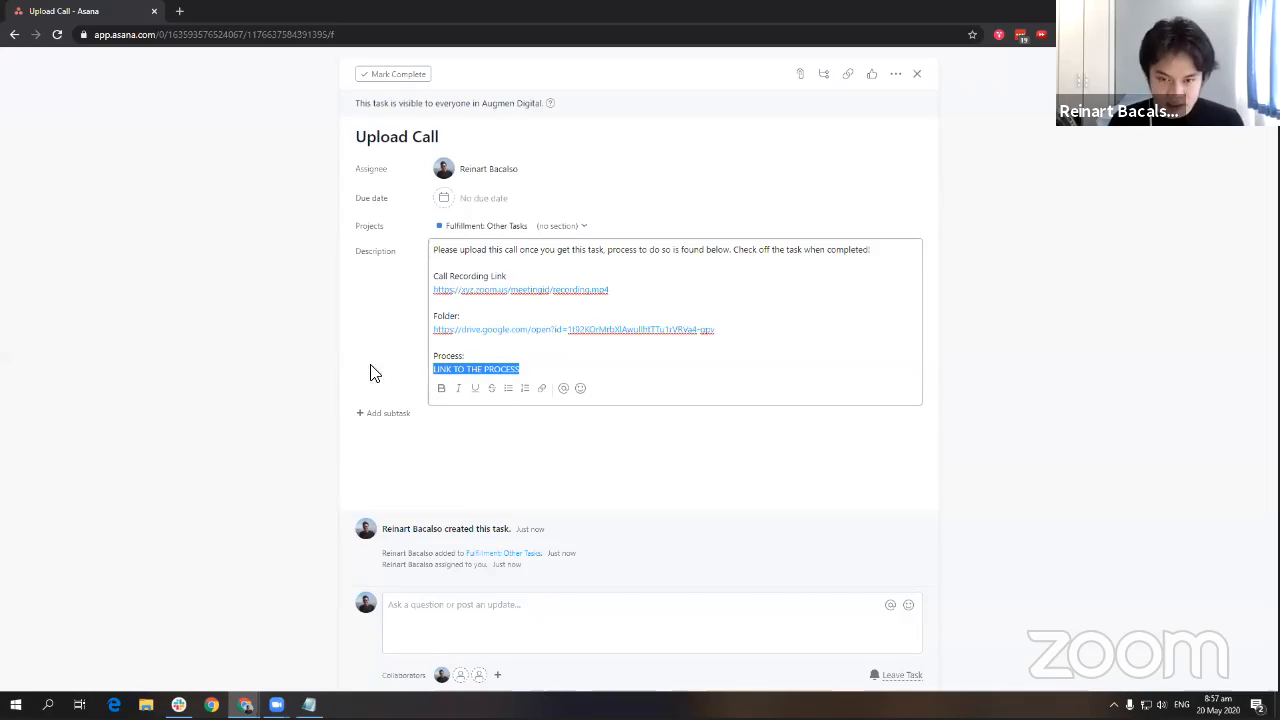
click(540, 362)
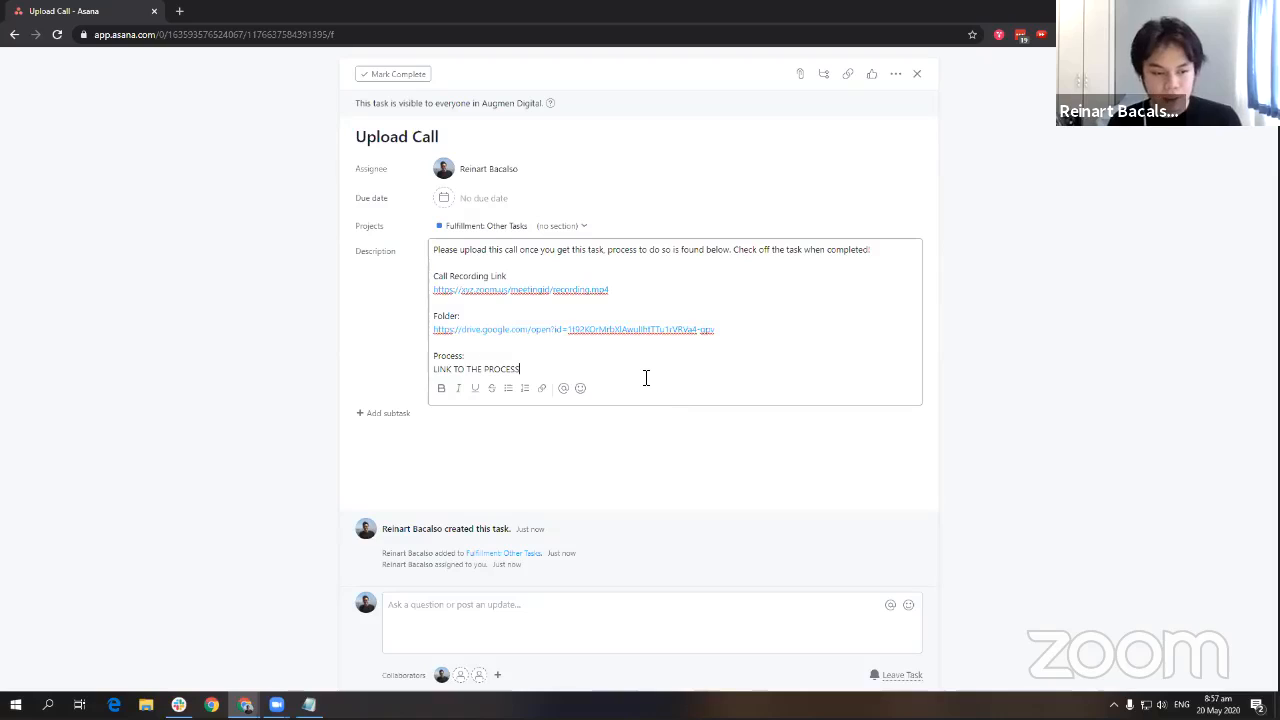
click(416, 295)
key(alt+Tab)
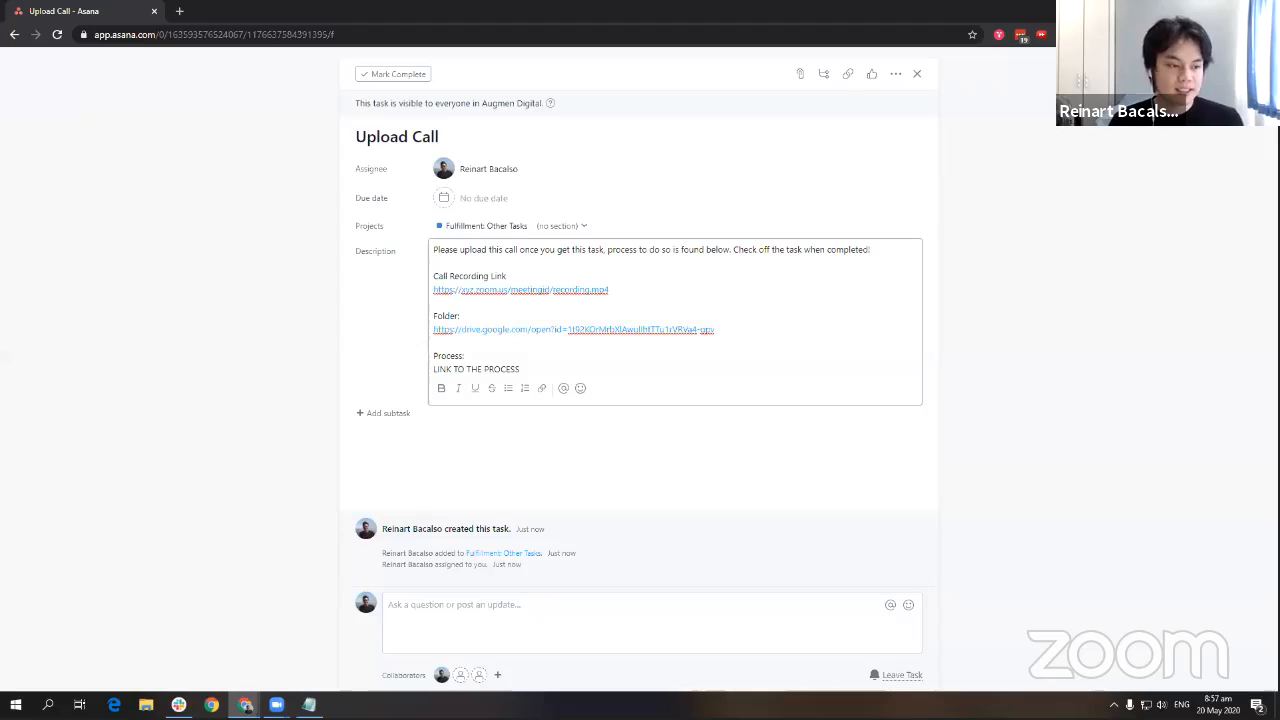
key(alt+Tab)
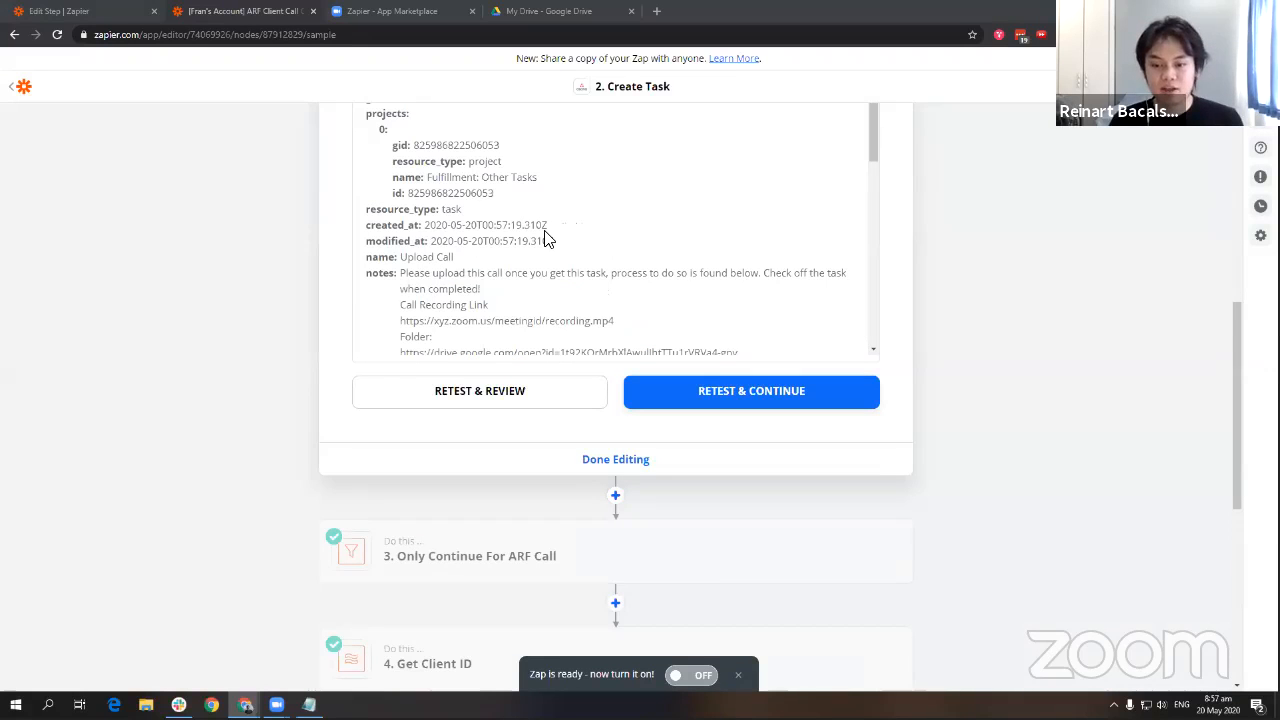
Add a Slack step with the Send Channel Message action after the Asana step.
click(615, 495)
text(slack)
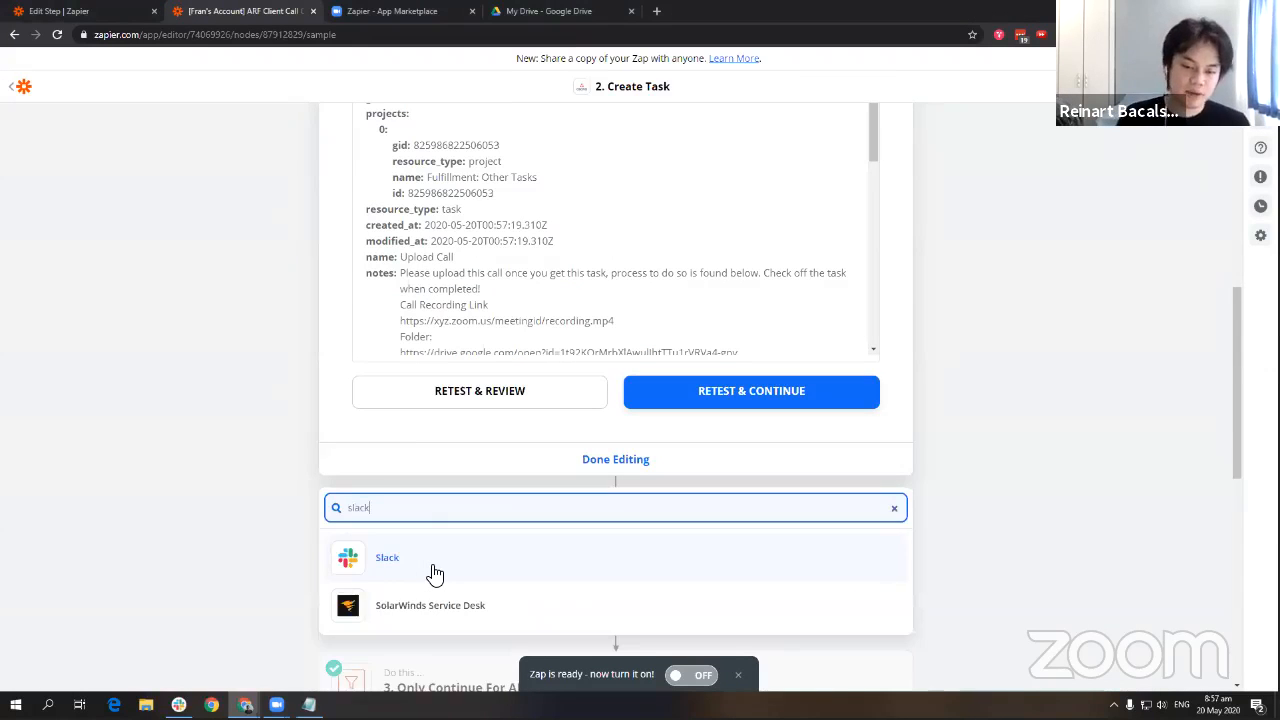
click(432, 566)
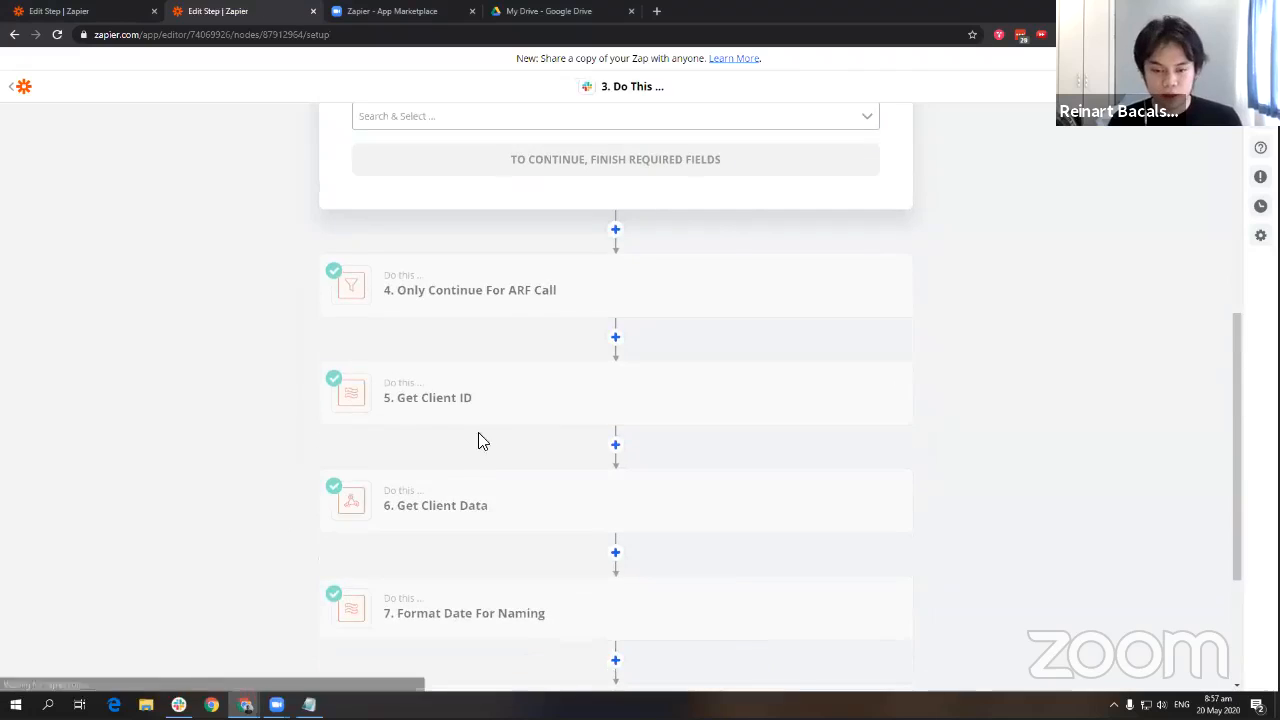
click(434, 399)
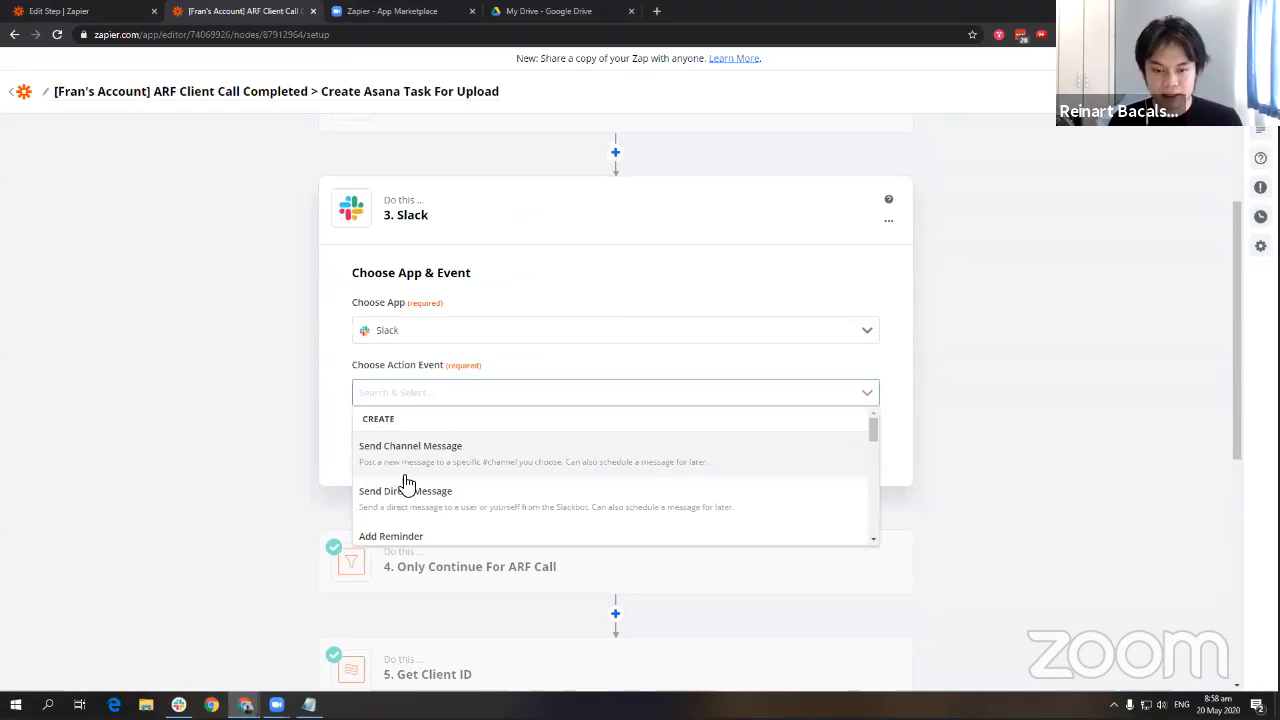
click(606, 472)
click(646, 445)
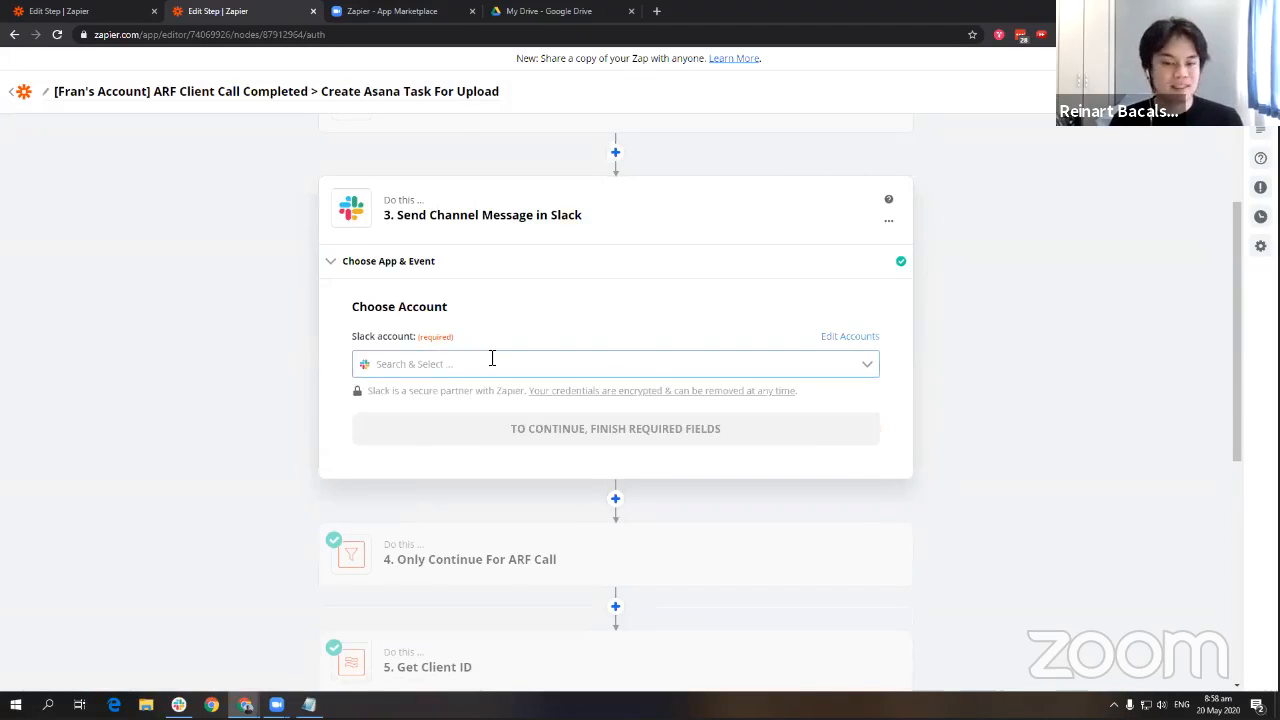
Connect the Slack account and post to the general channel.
click(670, 366)
click(632, 402)
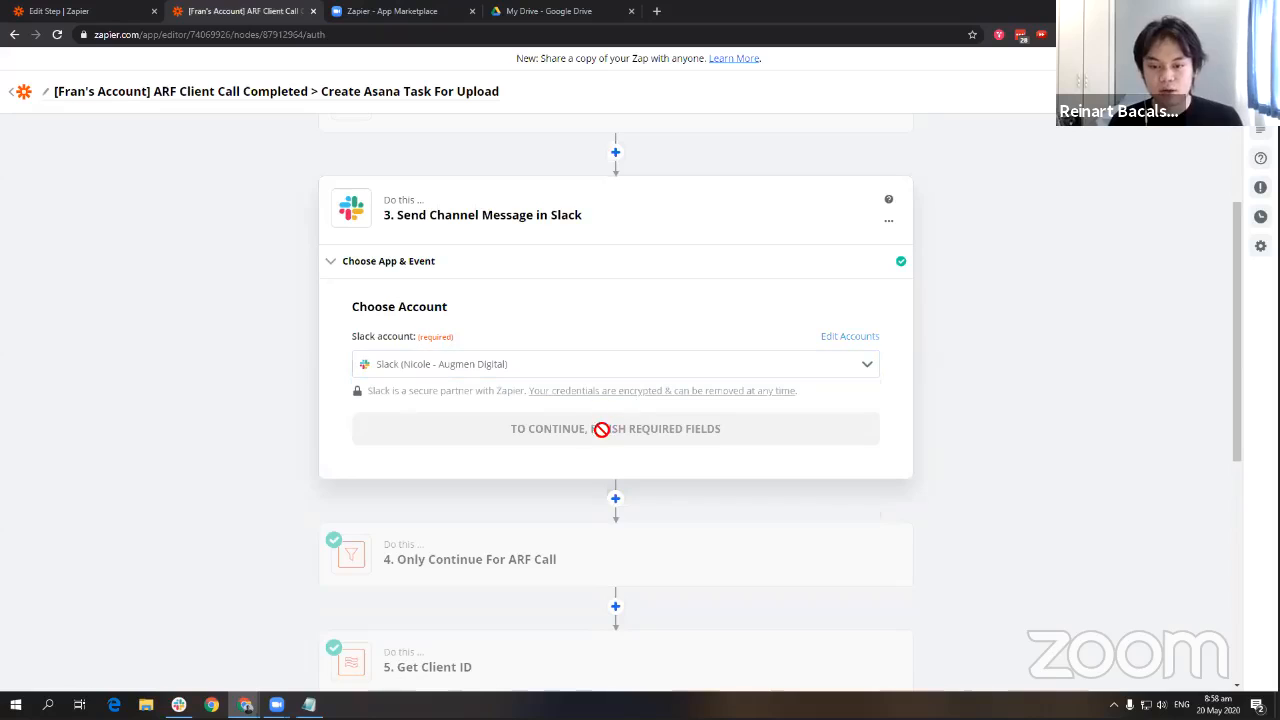
click(519, 440)
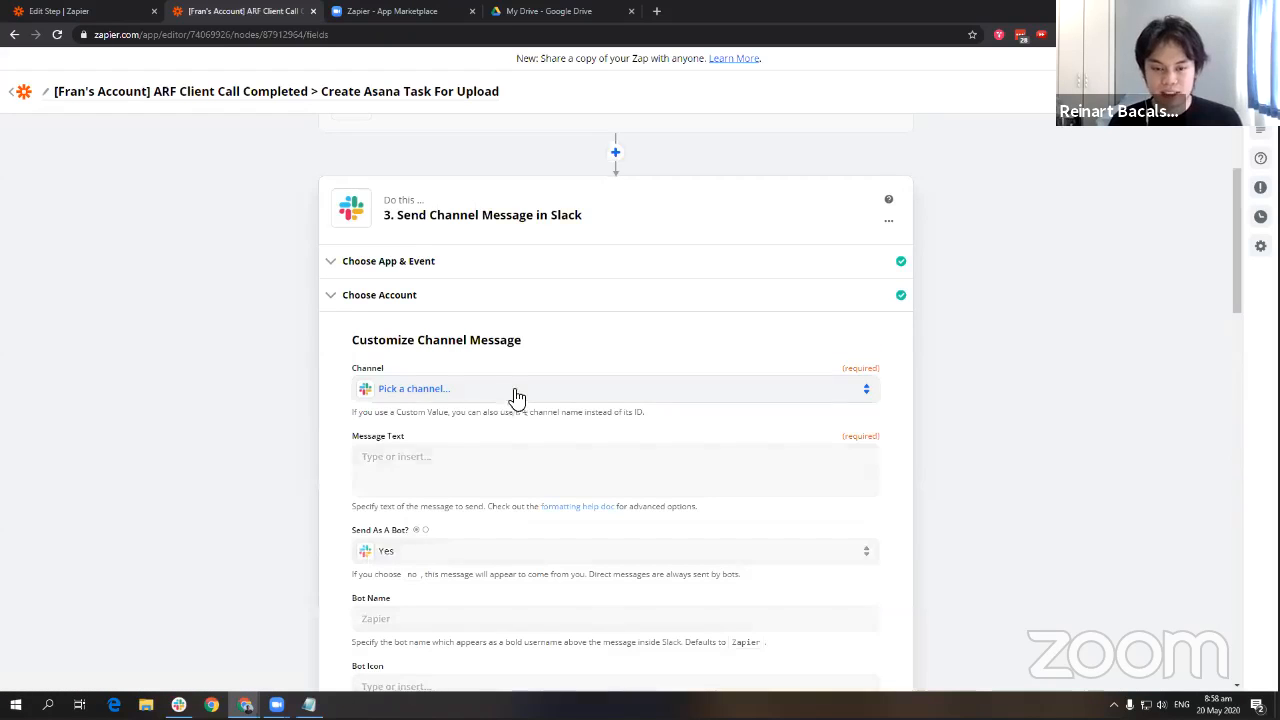
click(514, 390)
click(372, 494)
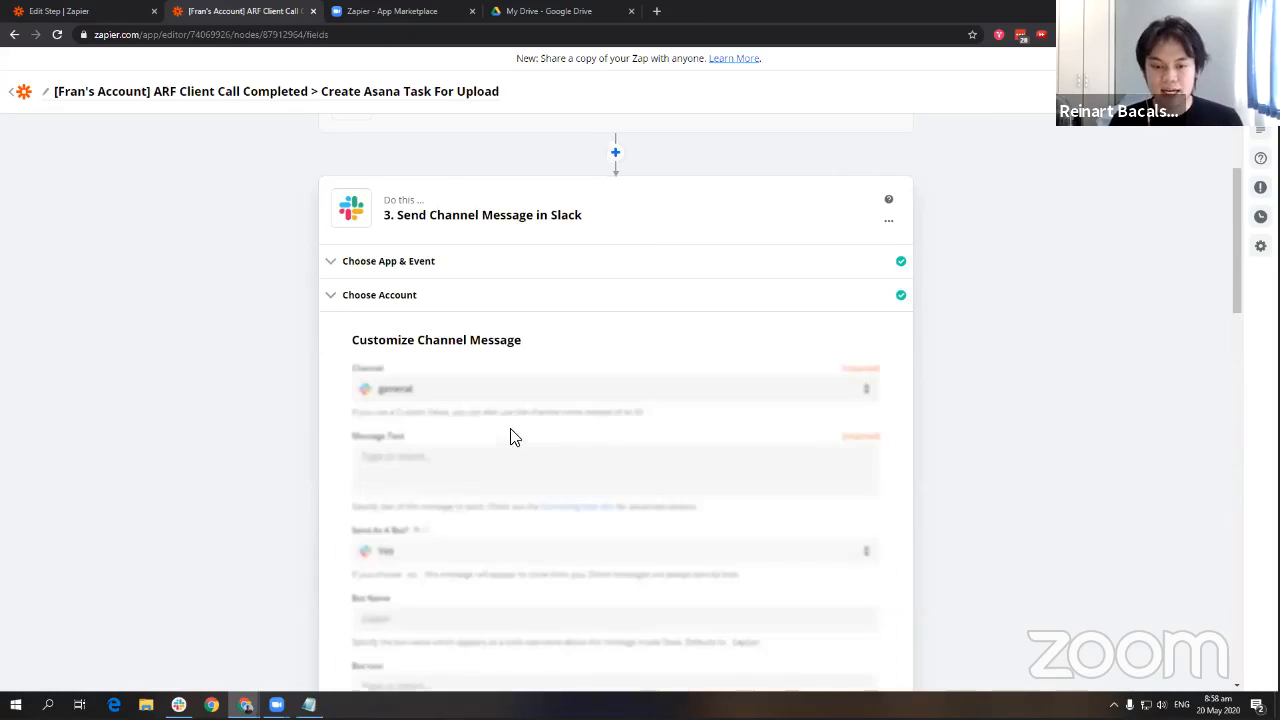
Copy the Asana task's Notes and paste them as the Slack message text.
scroll(334, 420, up, 3)
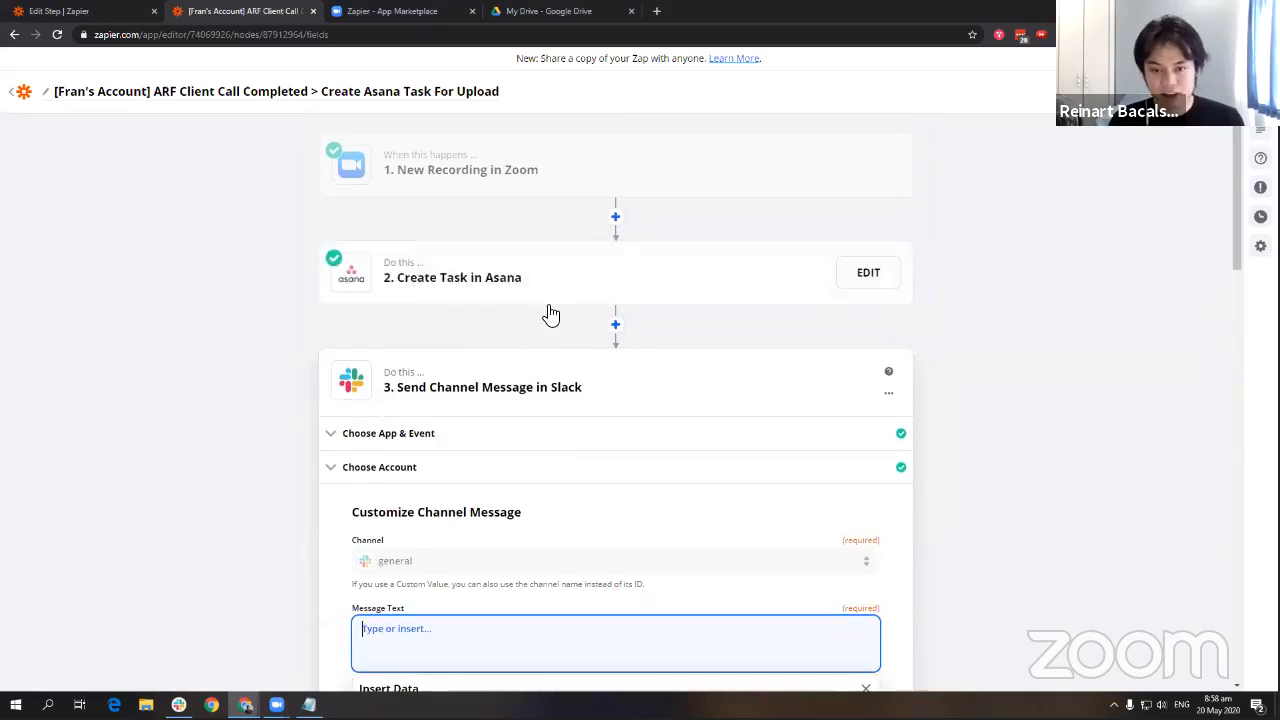
click(549, 300)
click(491, 287)
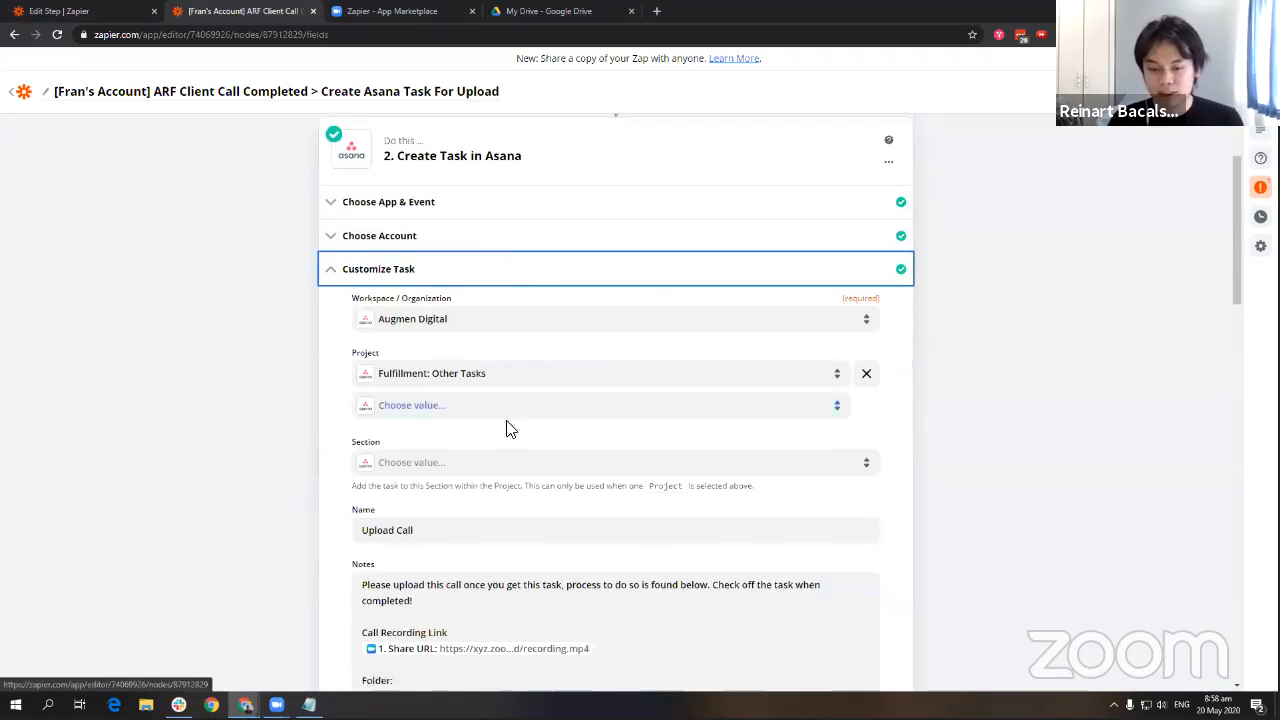
scroll(484, 362, down, 3)
click(484, 362)
key(ctrl+a)
scroll(474, 417, down, 10)
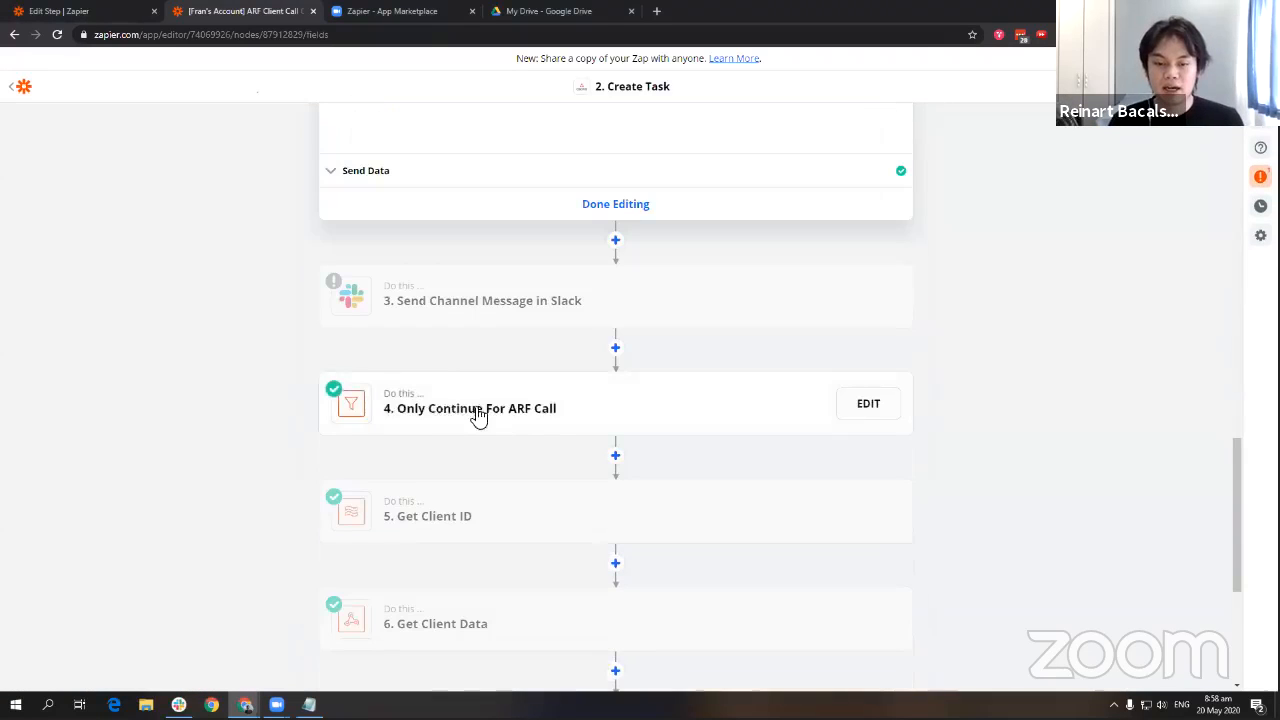
click(437, 289)
click(414, 406)
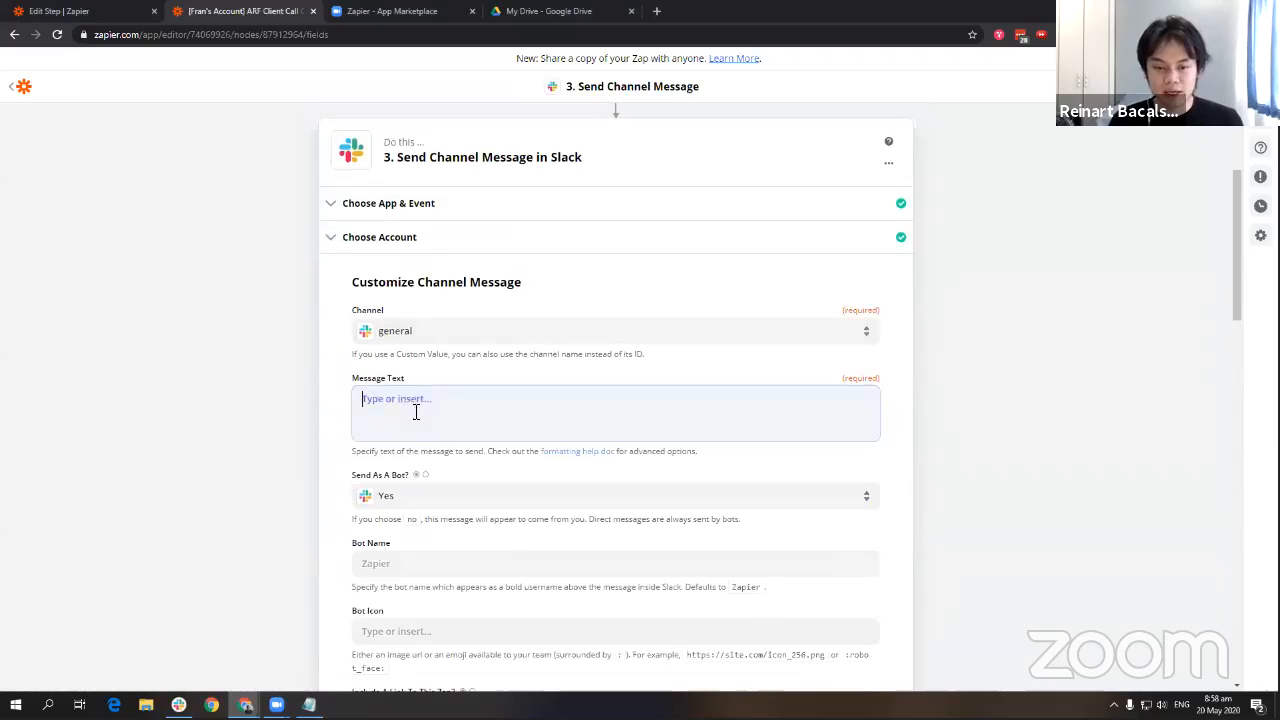
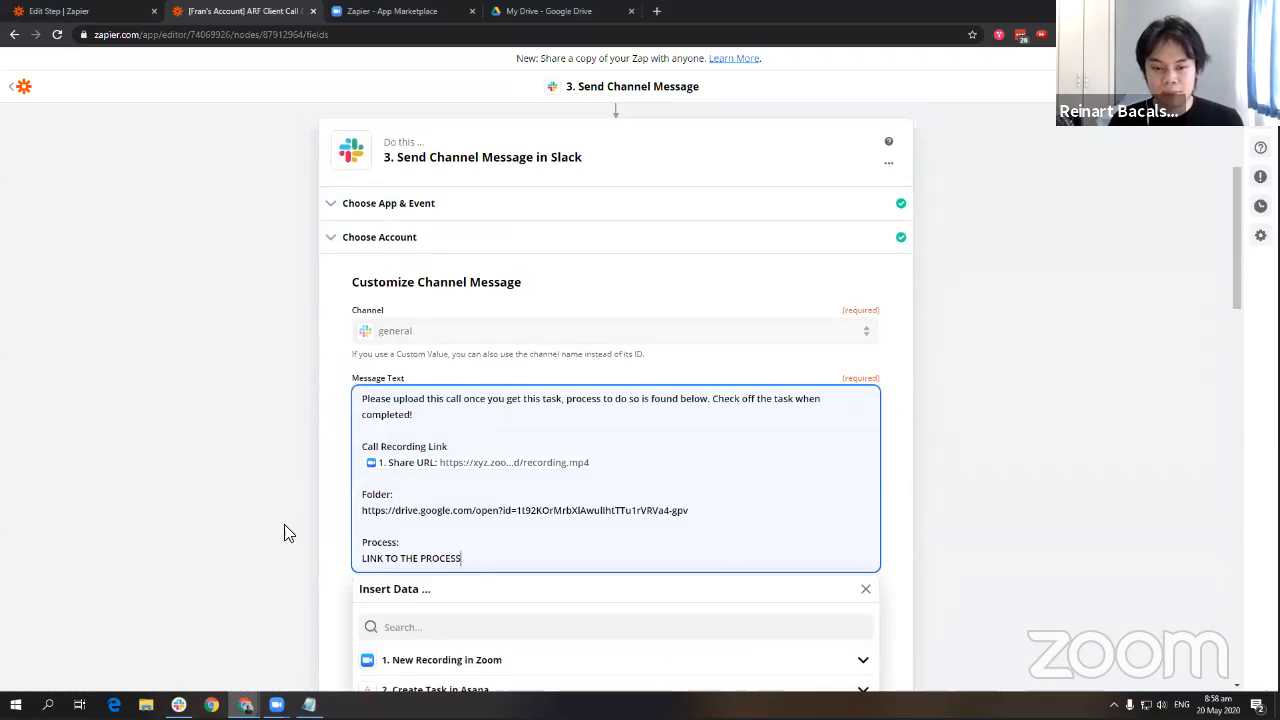
click(333, 397)
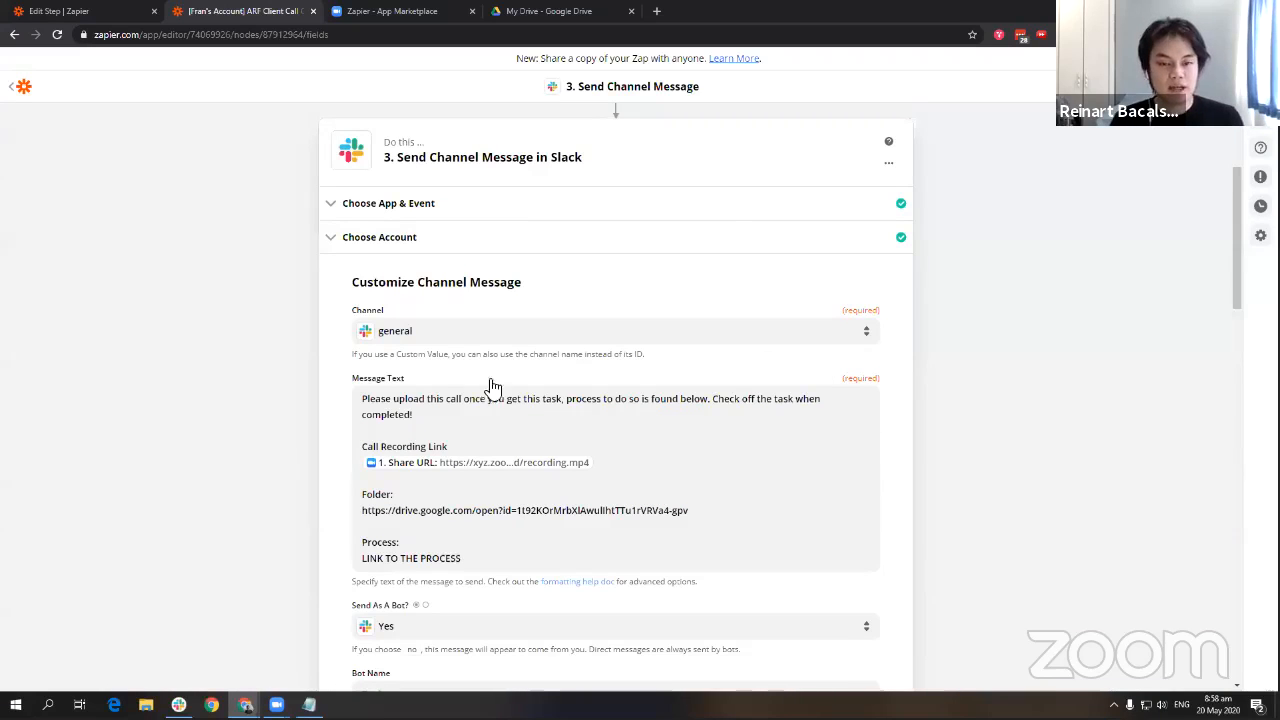
click(795, 396)
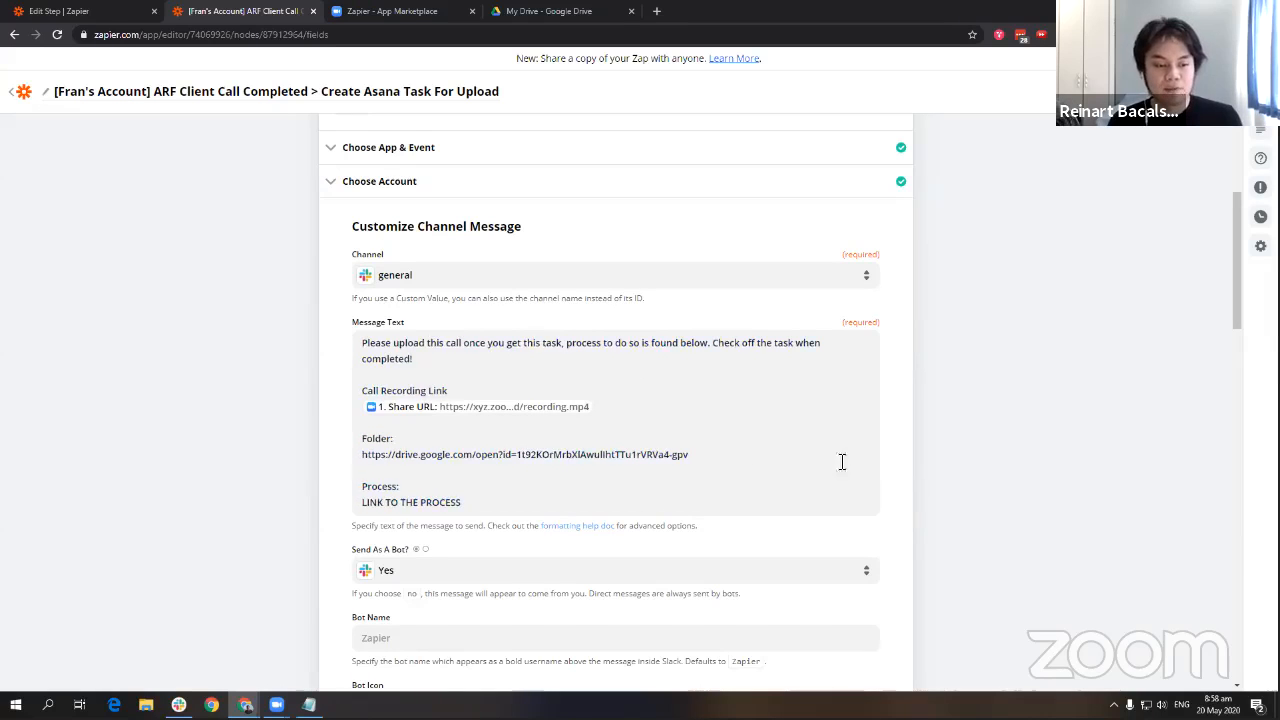
Scroll up to the New Recording in Zoom trigger step and expand it.
scroll(835, 415, up, 1)
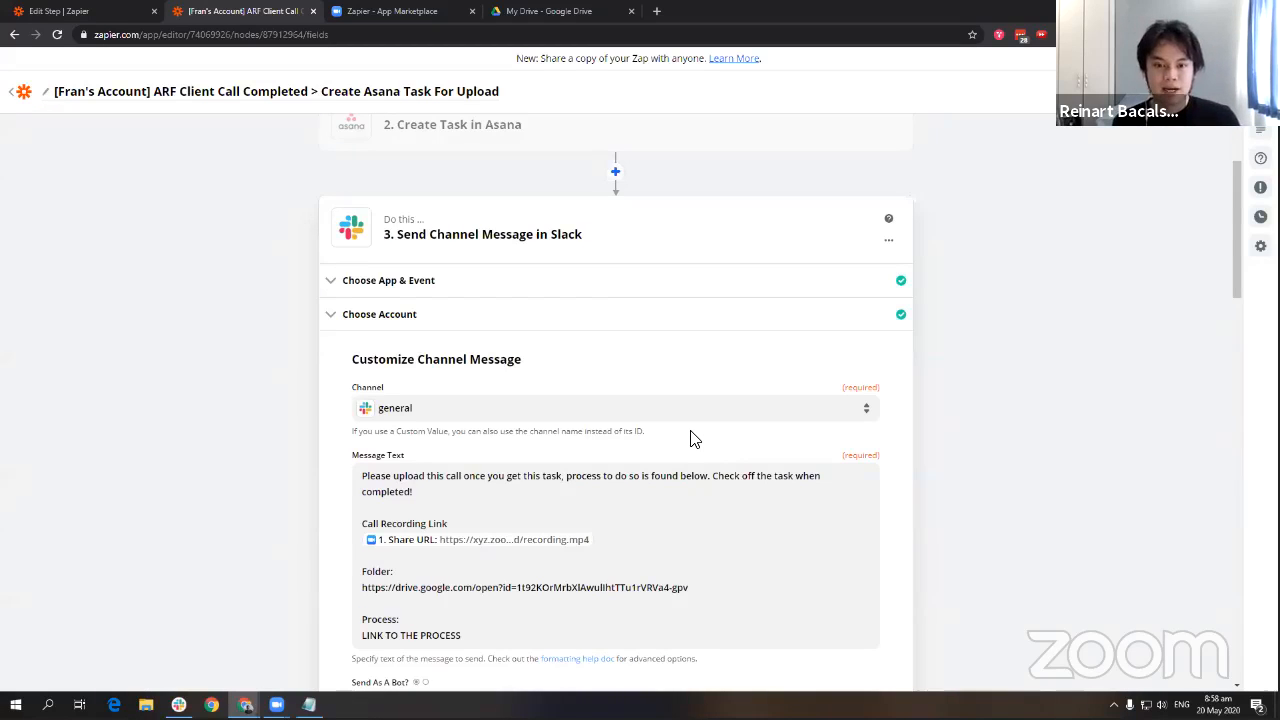
scroll(680, 394, up, 3)
click(455, 178)
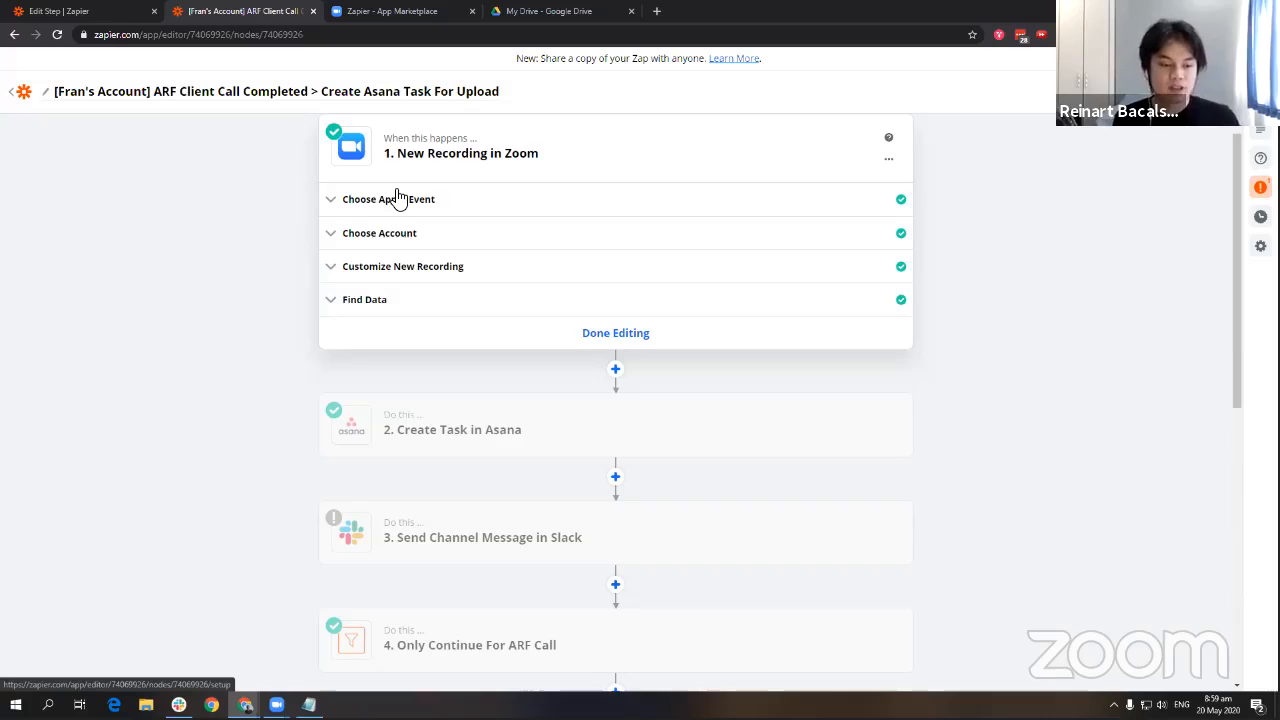
Insert a Filter by Zapier step directly after the Zoom trigger.
click(615, 370)
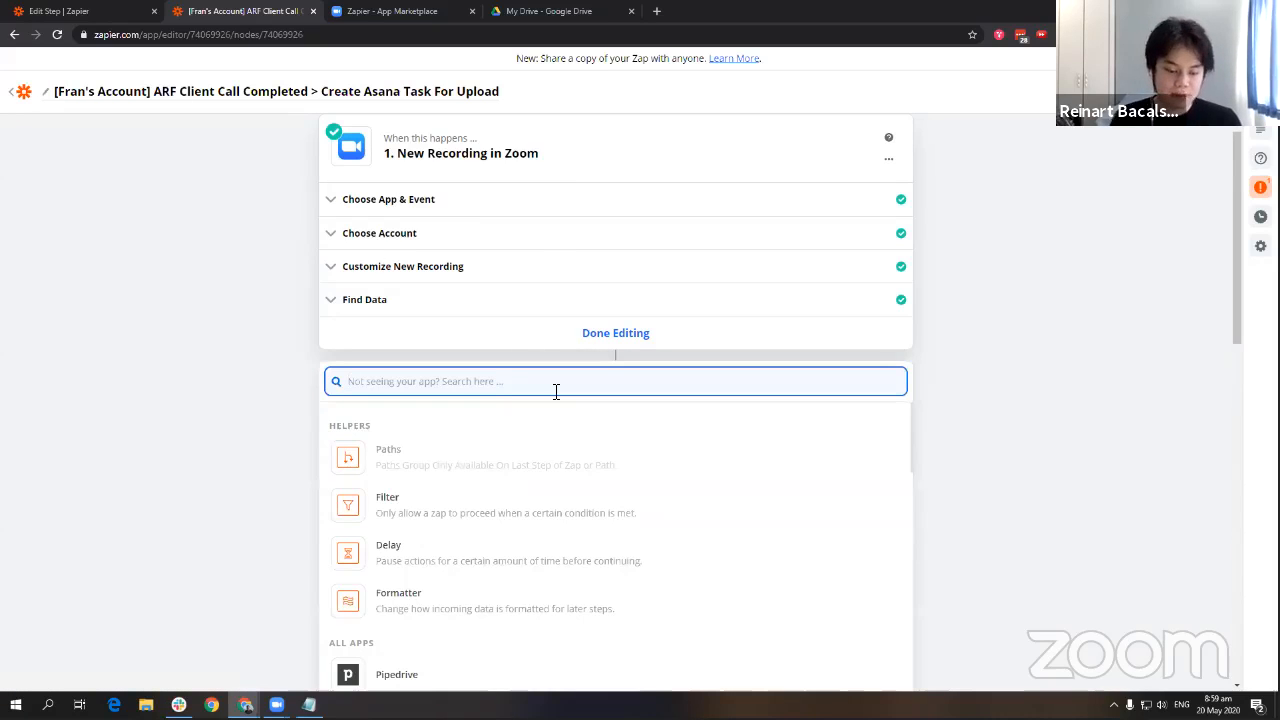
text(filter)
click(437, 433)
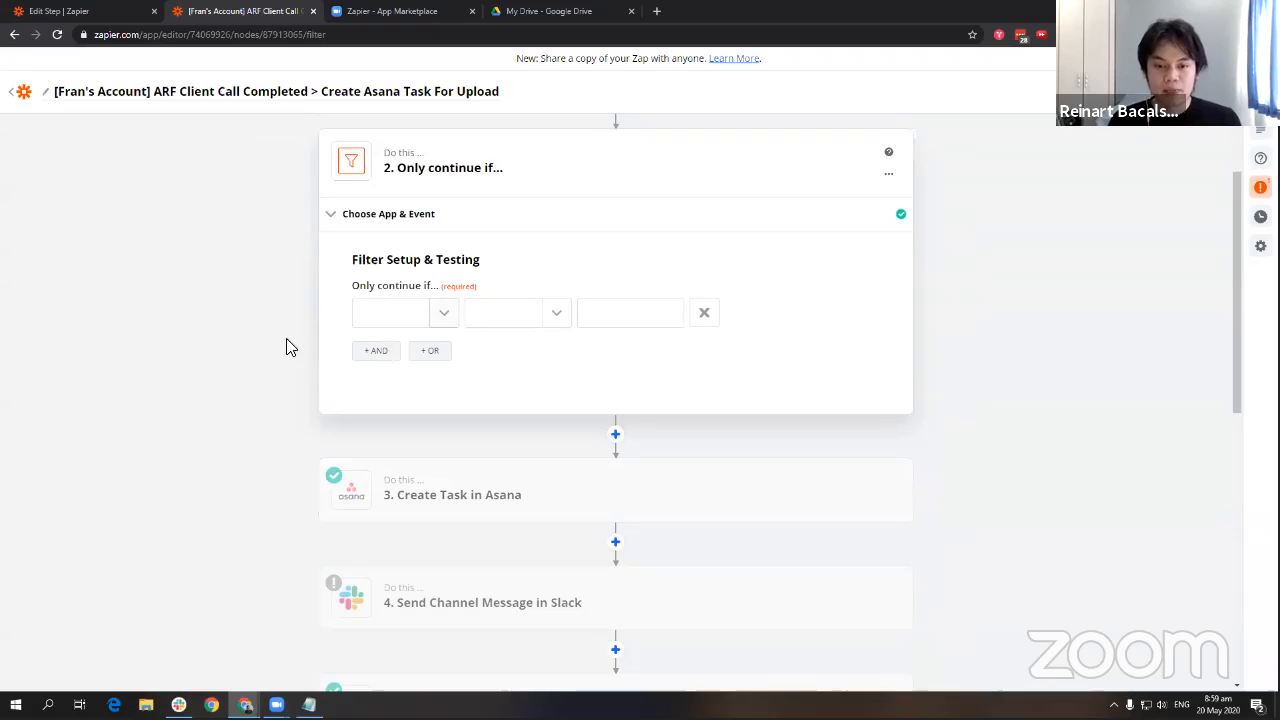
Set the filter to Topic (Text) Contains 'Sales Call' and test it.
click(434, 292)
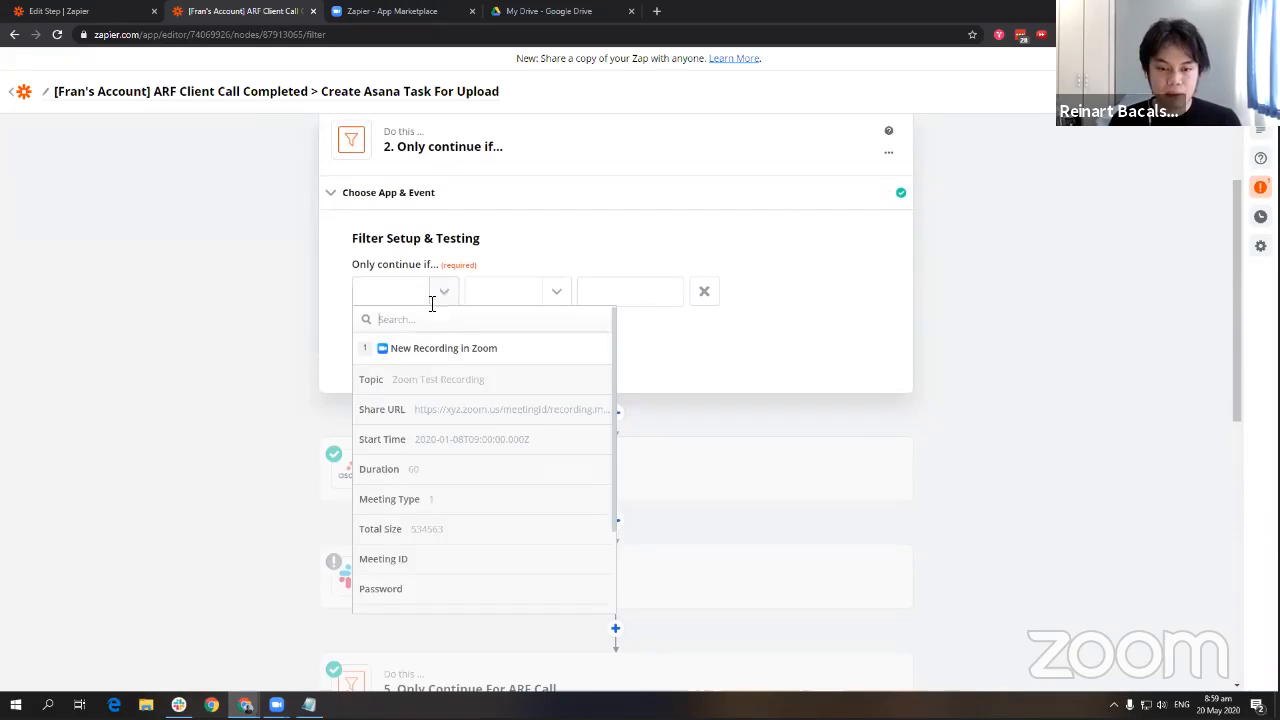
click(423, 378)
click(523, 294)
click(505, 346)
click(631, 293)
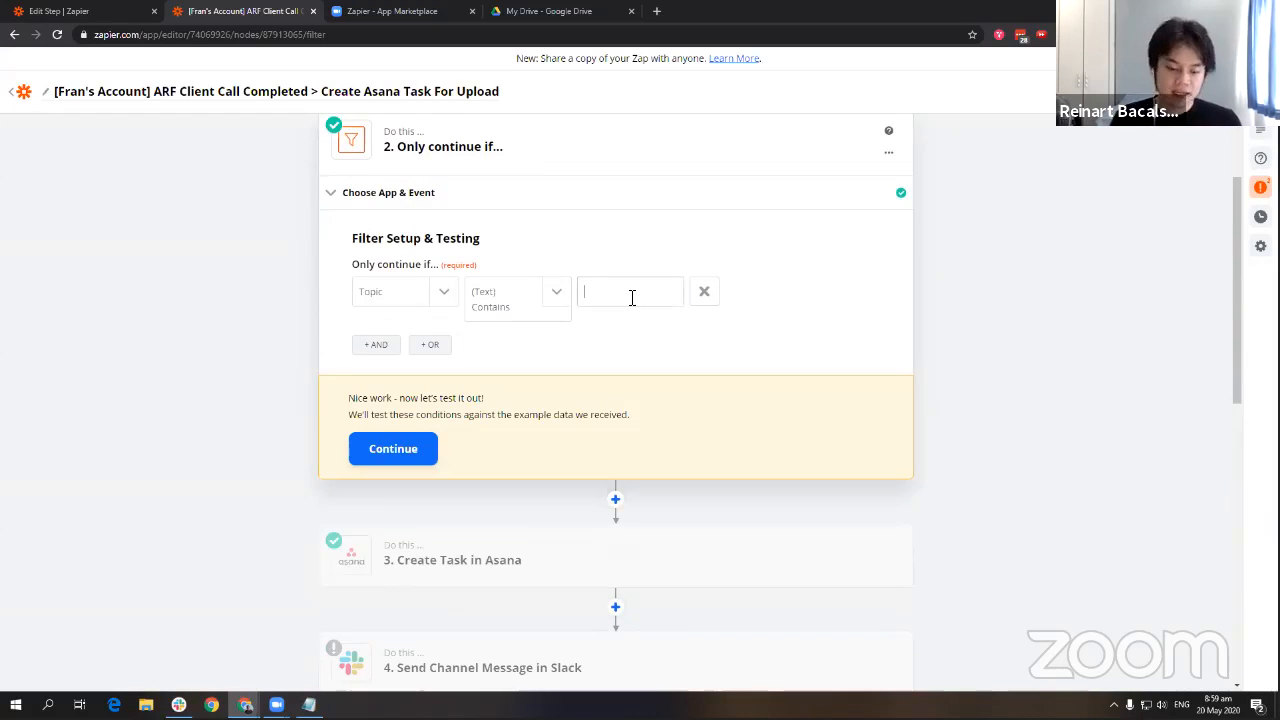
text(Sales Call)
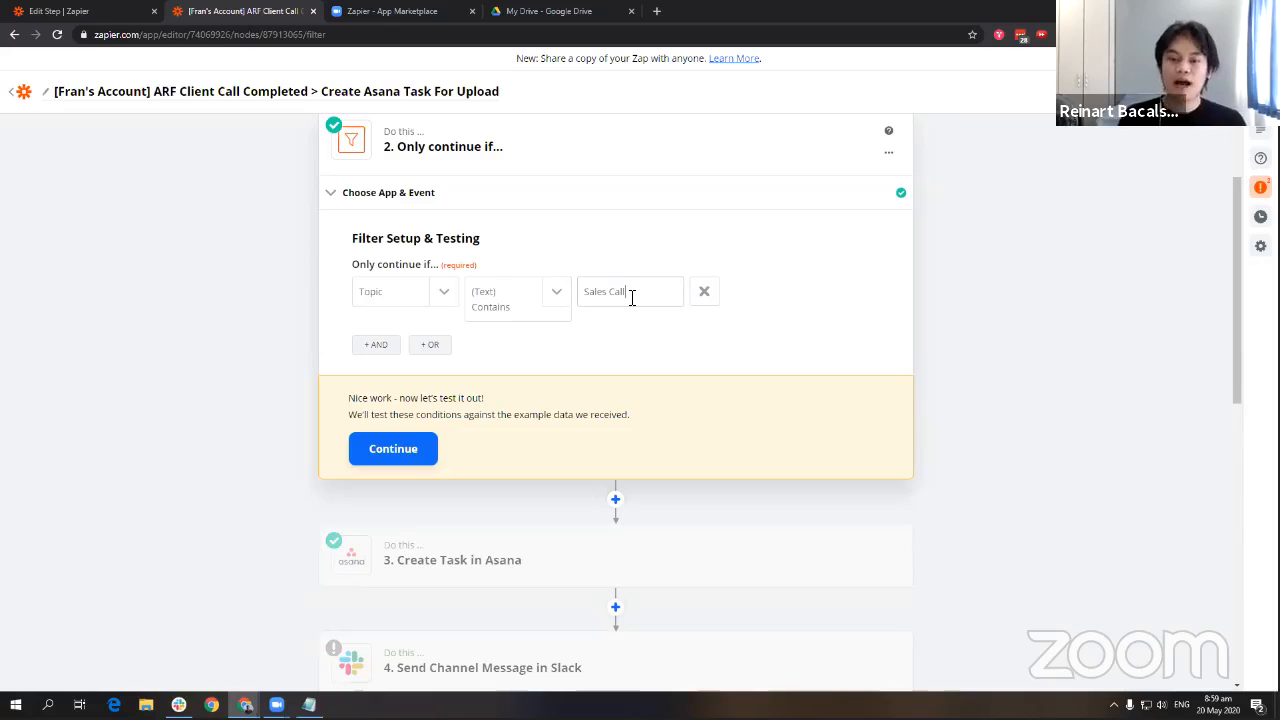
scroll(591, 534, down, 2)
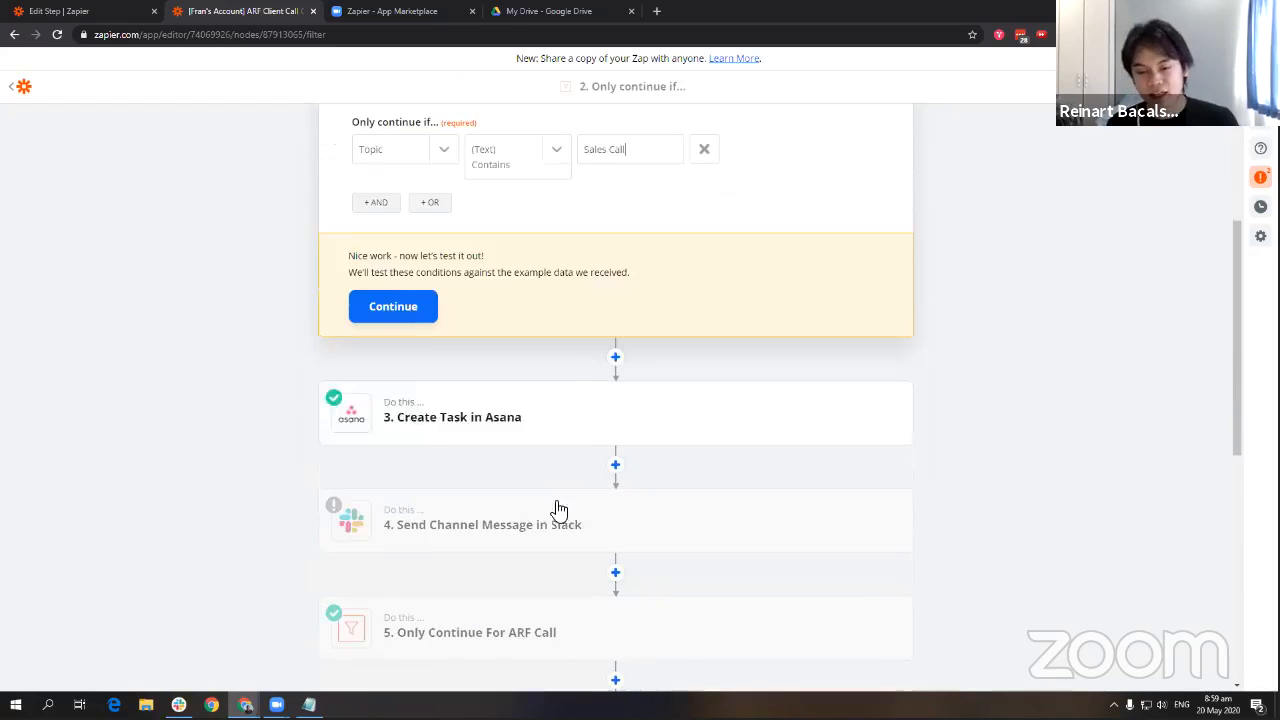
scroll(597, 503, up, 3)
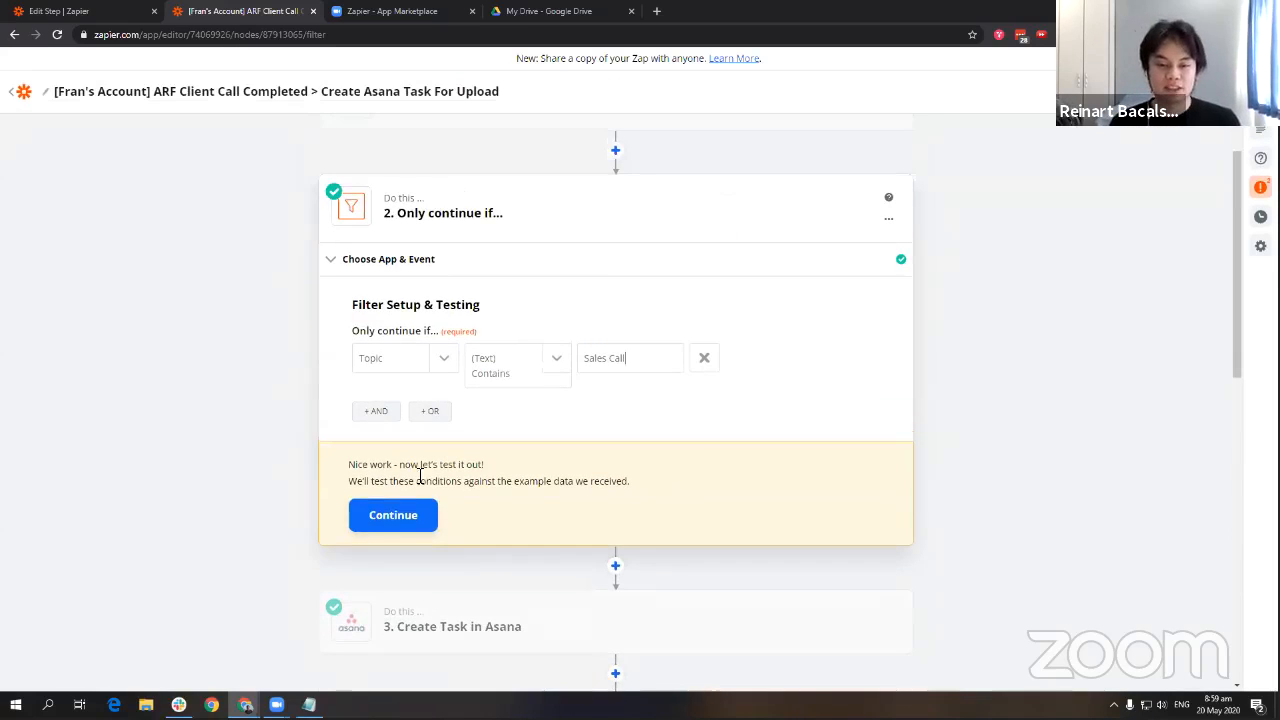
click(392, 522)
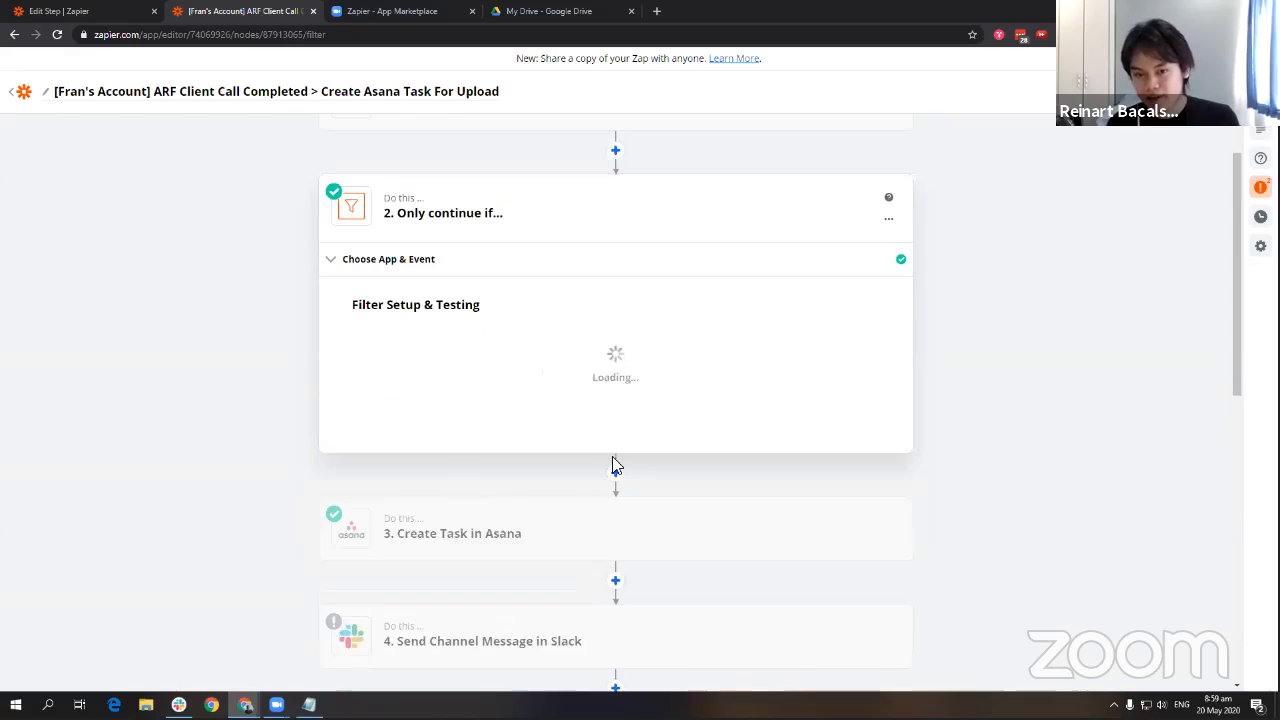